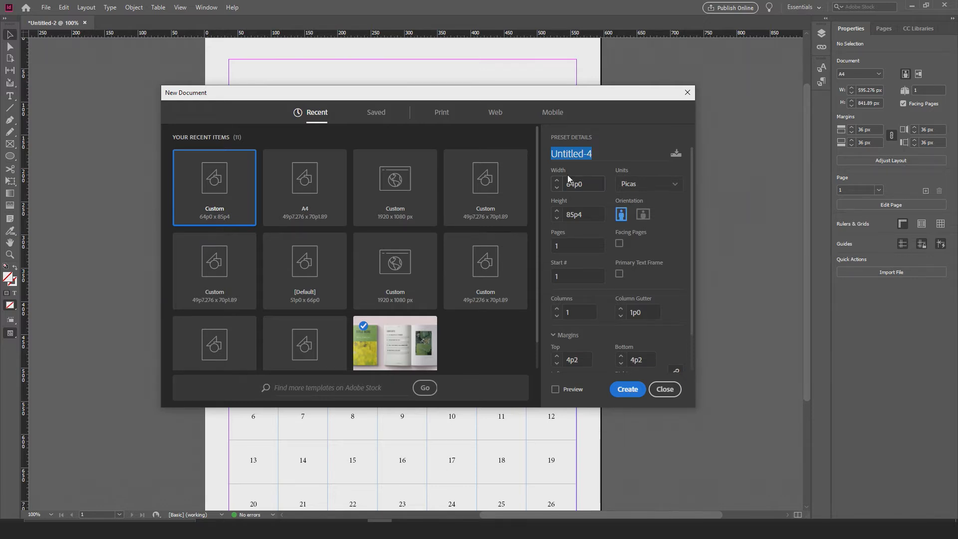
Step: Create a one-page portrait document of 768 x 1024 px with pixel units and 50 px margins
{"action": "left_click", "coordinate": [627, 185]}
{"action": "left_click", "coordinate": [643, 315]}
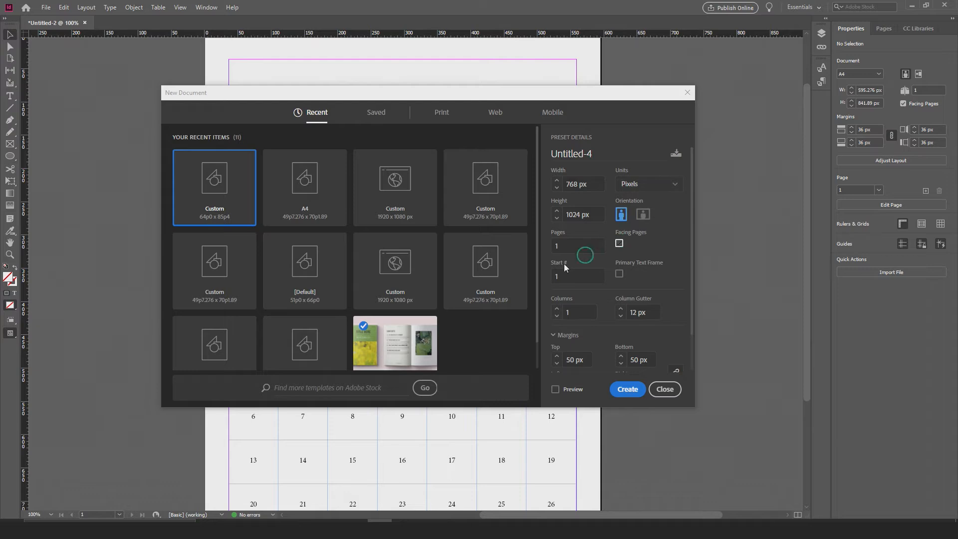
{"action": "scroll", "coordinate": [590, 299], "scroll_direction": "down", "scroll_amount": 1}
{"action": "scroll", "coordinate": [590, 299], "scroll_direction": "down", "scroll_amount": 1}
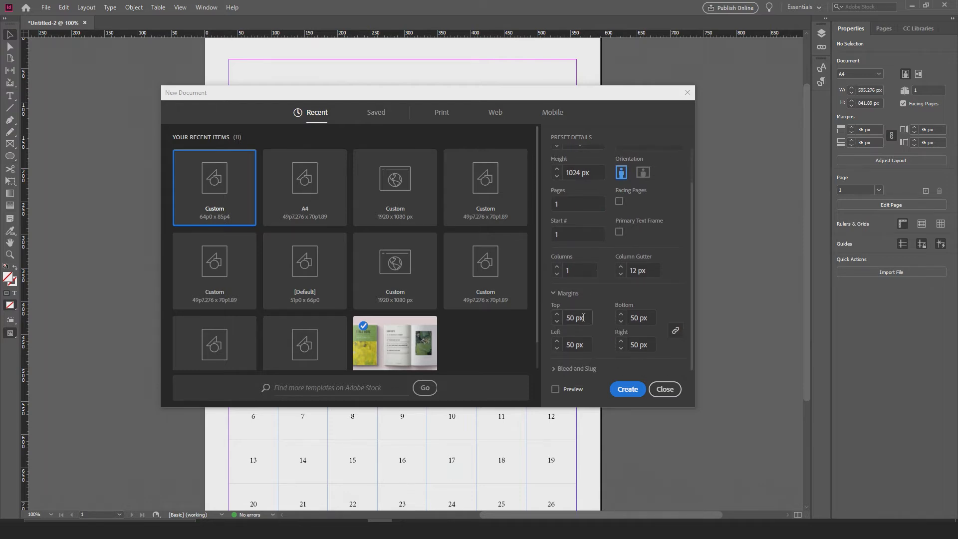
{"action": "left_click", "coordinate": [630, 390]}
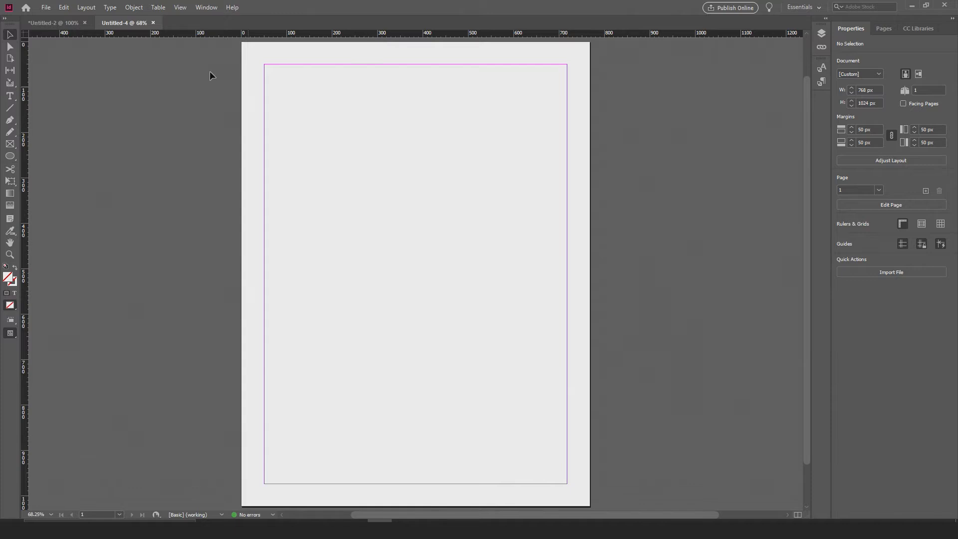
Step: Create a table with 6 body rows and 7 columns and place it between the side margins from about Y 414 px
{"action": "left_click", "coordinate": [158, 7]}
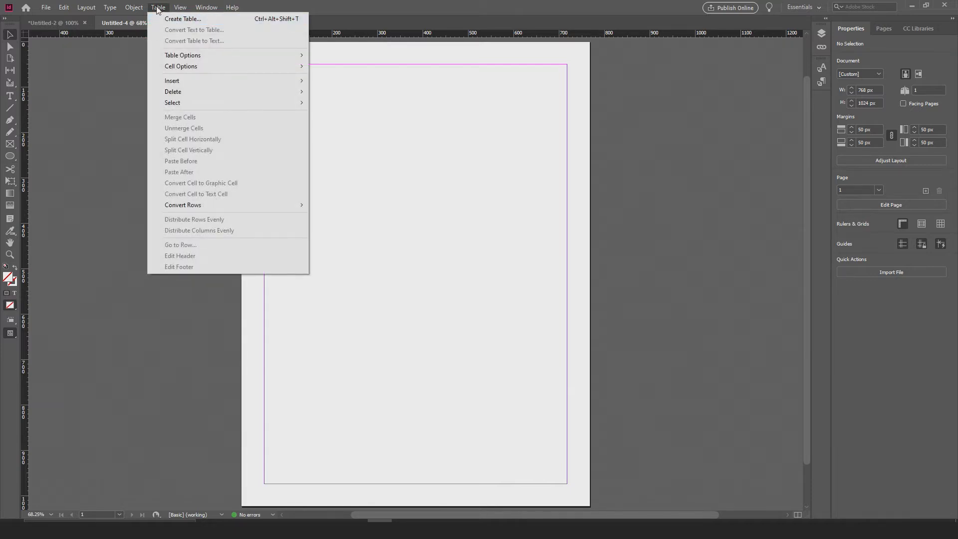
{"action": "left_click", "coordinate": [183, 19]}
{"action": "left_click_drag", "start_coordinate": [435, 210], "coordinate": [415, 207]}
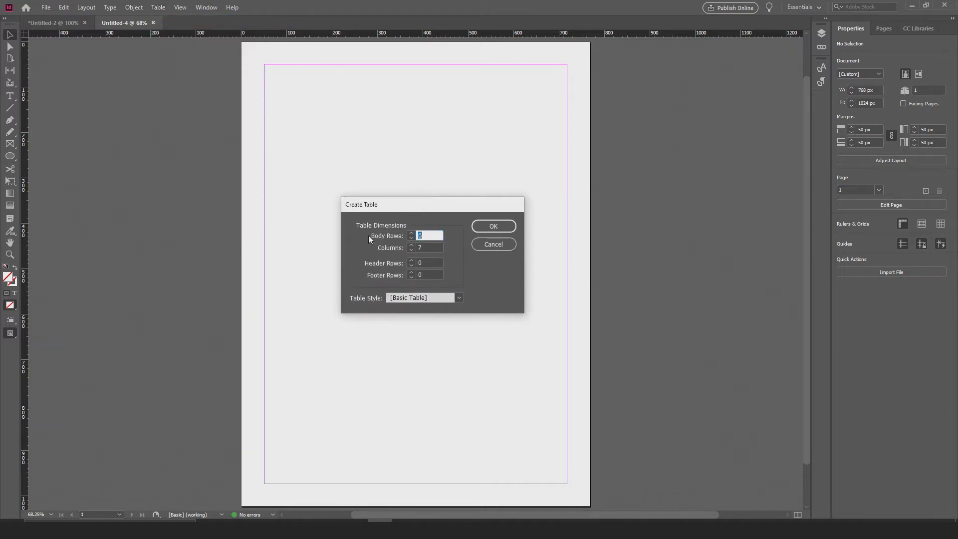
{"action": "left_click", "coordinate": [427, 234]}
{"action": "left_click_drag", "start_coordinate": [432, 248], "coordinate": [411, 247]}
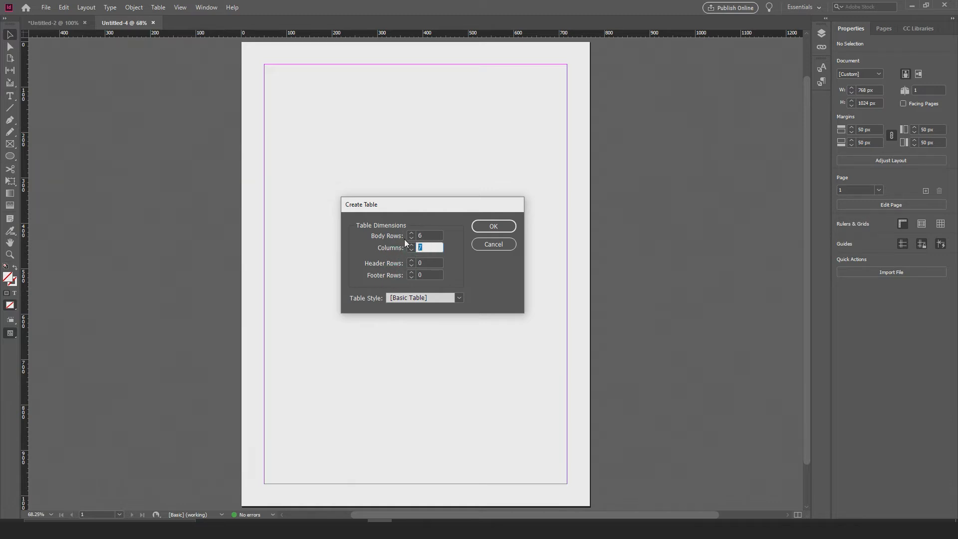
{"action": "mouse_move", "coordinate": [426, 235]}
{"action": "left_mouse_down"}
{"action": "mouse_move", "coordinate": [409, 235]}
{"action": "mouse_move", "coordinate": [412, 244]}
{"action": "left_mouse_up"}
{"action": "left_click", "coordinate": [494, 227]}
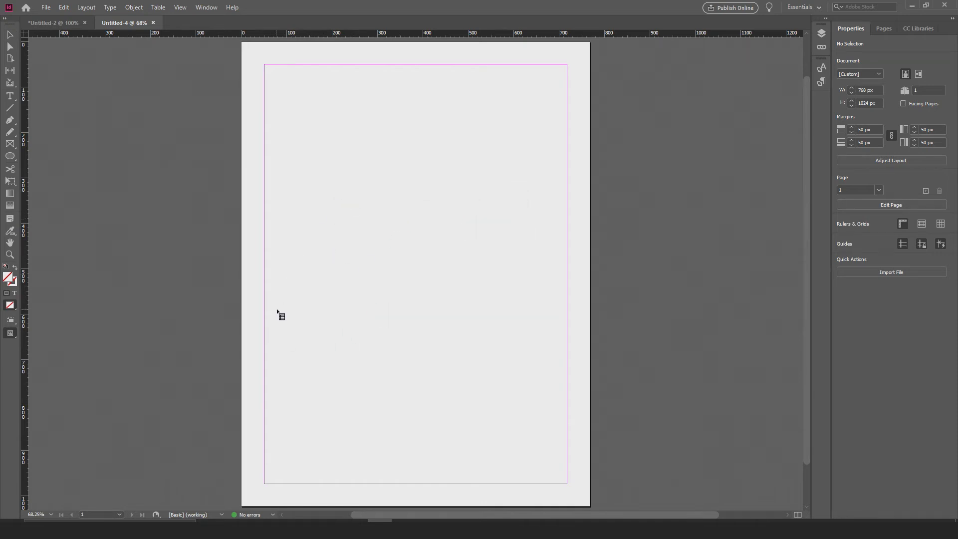
{"action": "left_click", "coordinate": [271, 230]}
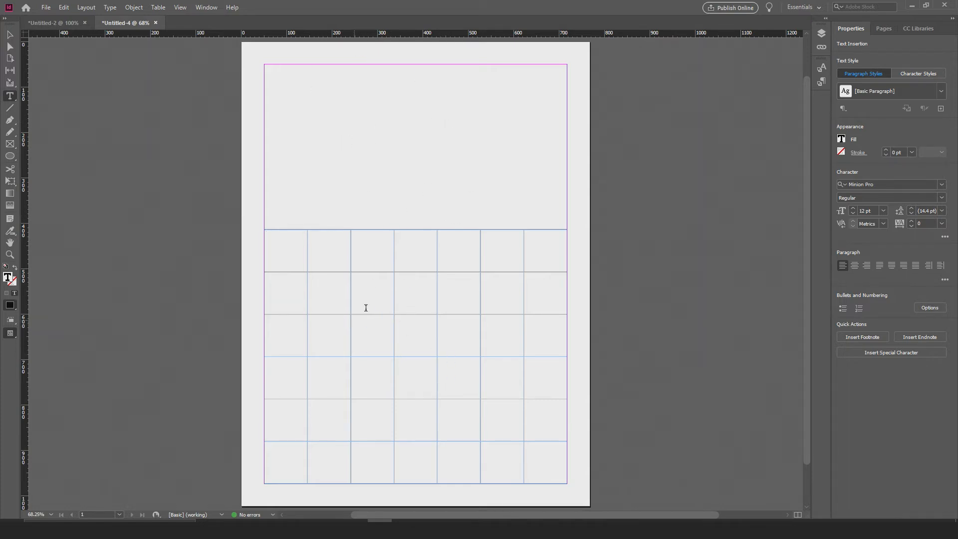
Step: Open the Table panel for the new table
{"action": "left_click", "coordinate": [209, 8]}
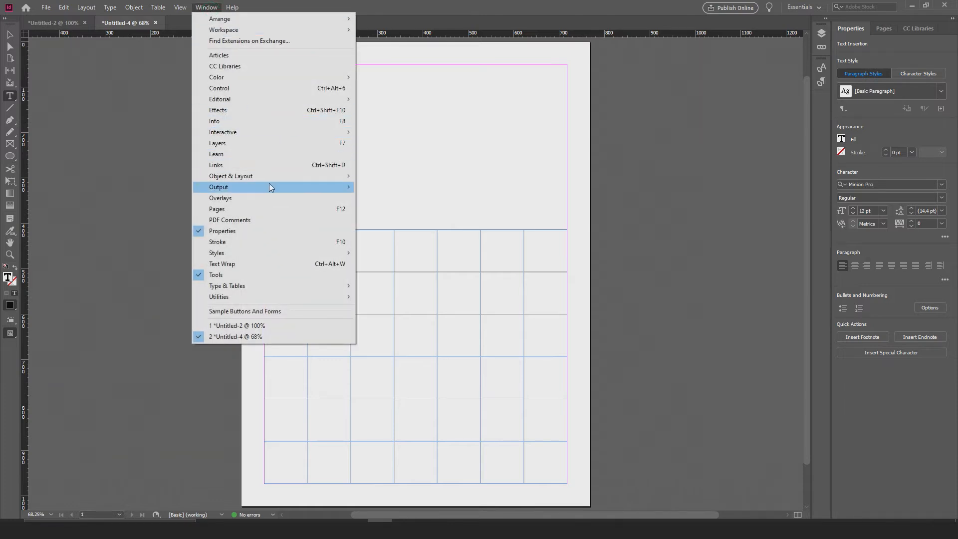
{"action": "mouse_move", "coordinate": [282, 286]}
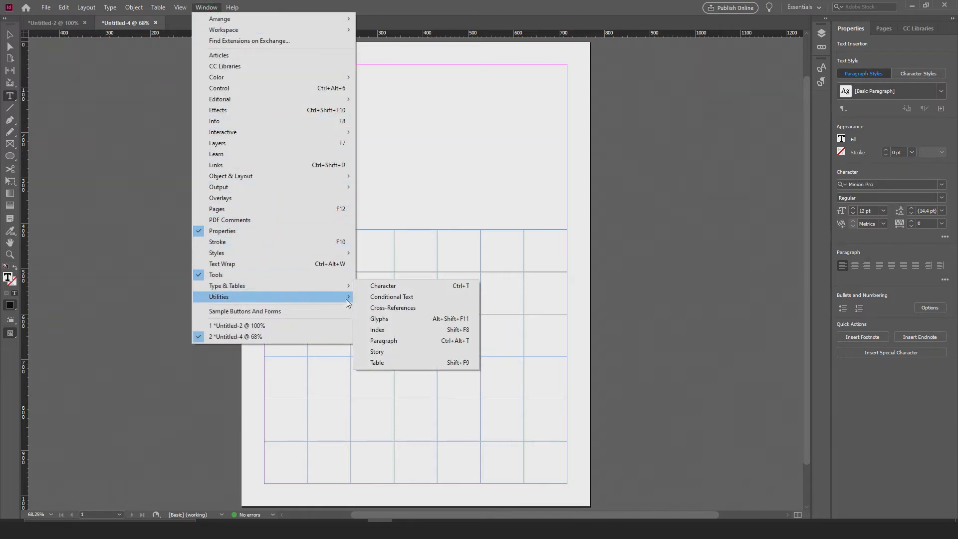
{"action": "left_click", "coordinate": [388, 362]}
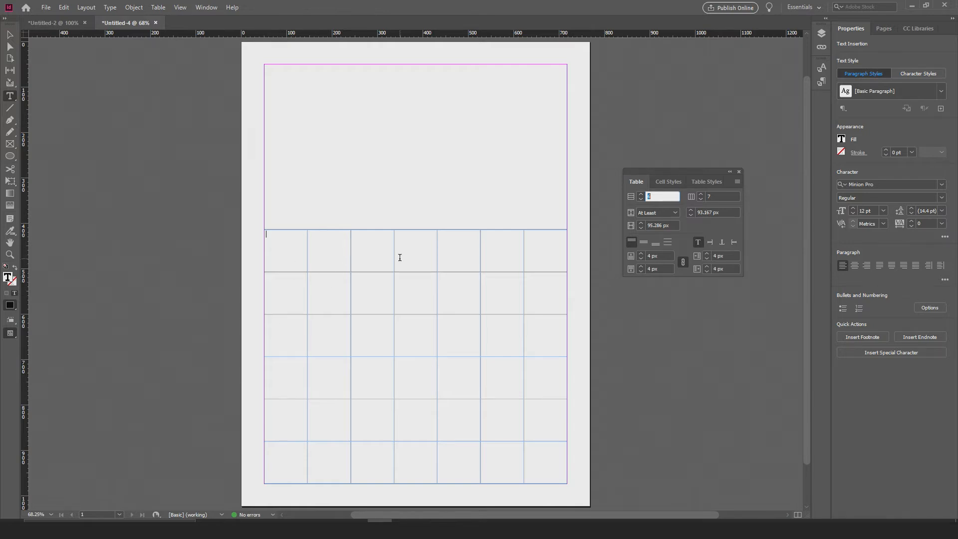
Step: Set the height of the table's first row to 60 px
{"action": "left_click_drag", "start_coordinate": [279, 249], "coordinate": [524, 242]}
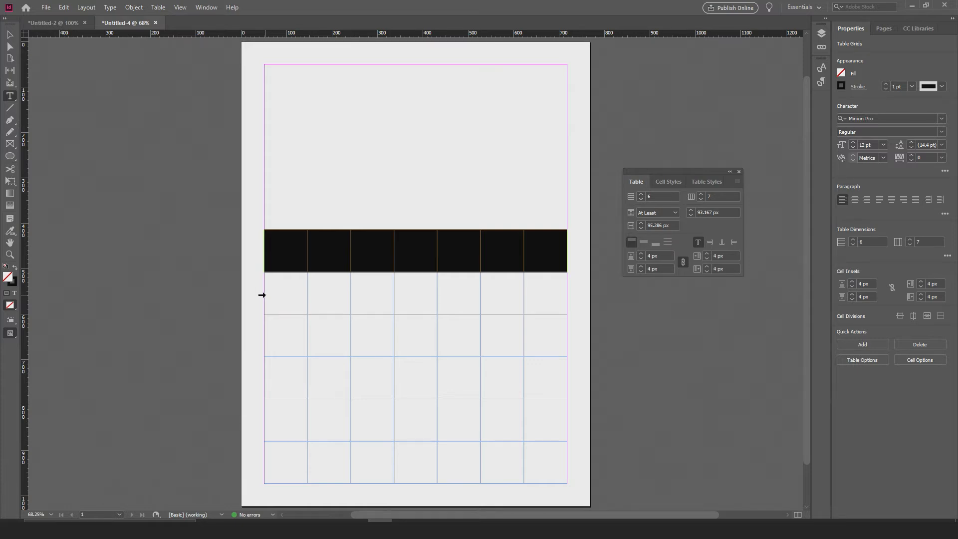
{"action": "left_click", "coordinate": [261, 295]}
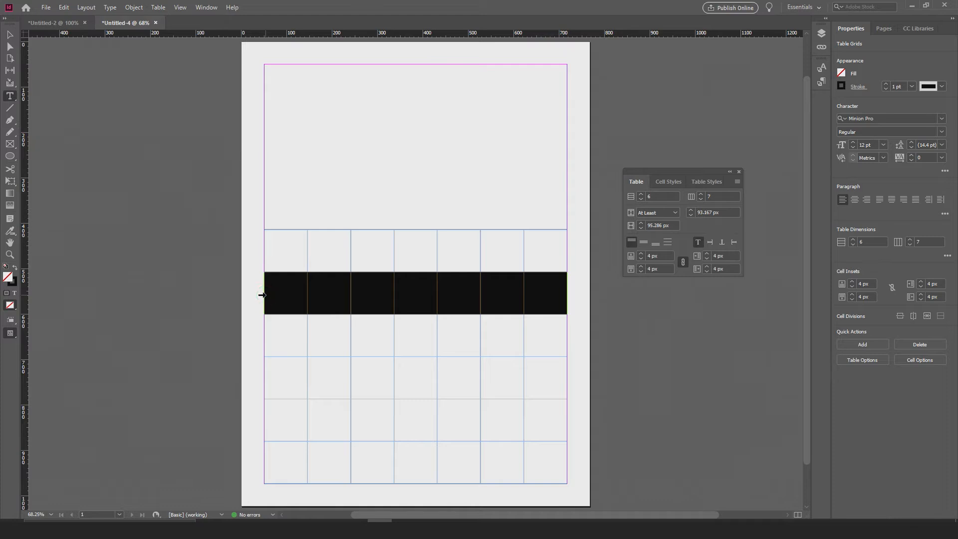
{"action": "left_click", "coordinate": [261, 251]}
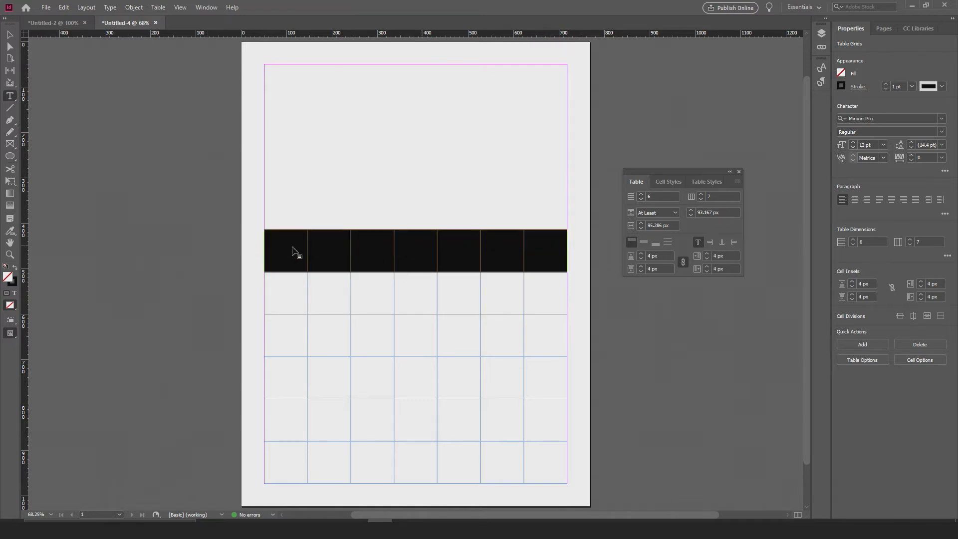
{"action": "left_click_drag", "start_coordinate": [666, 170], "coordinate": [694, 178]}
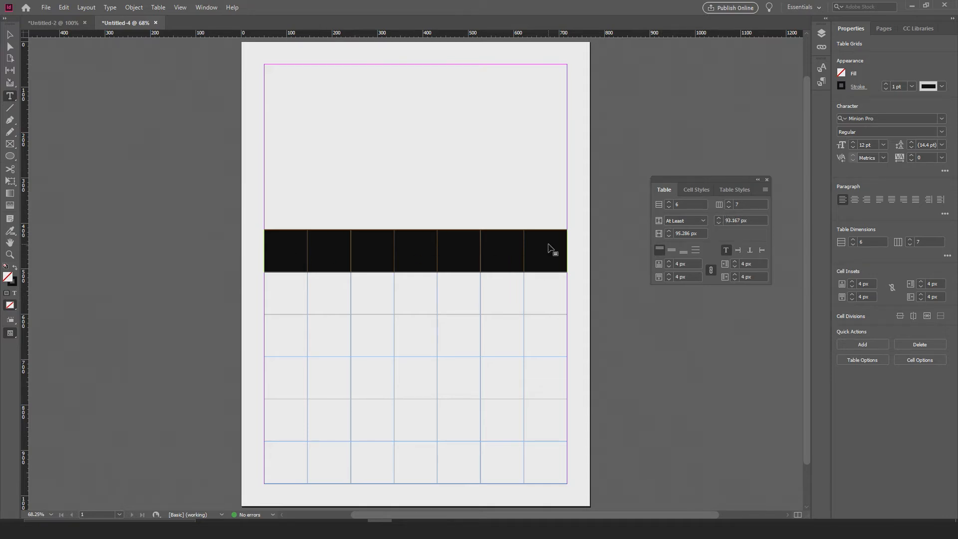
{"action": "left_click", "coordinate": [718, 223]}
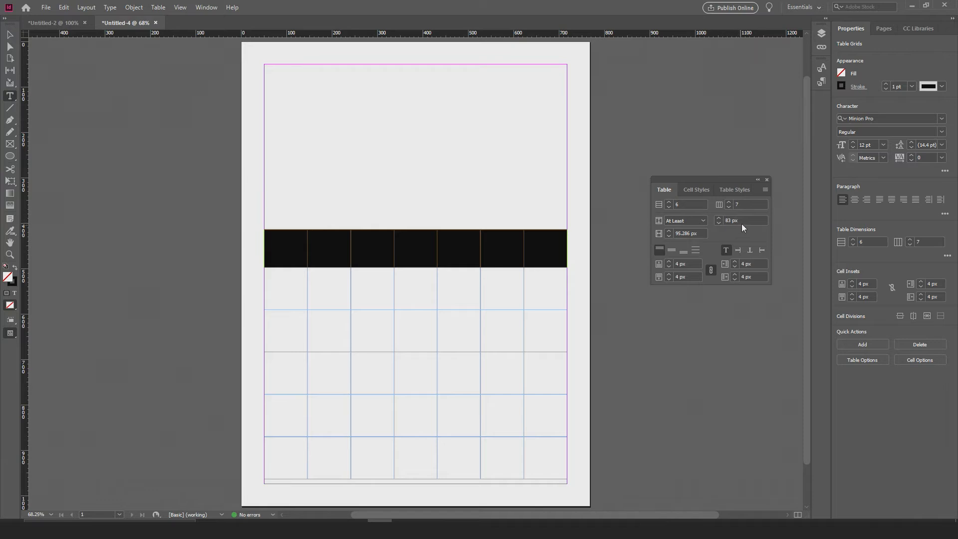
{"action": "left_click", "coordinate": [722, 221]}
{"action": "type", "text": "60"}
{"action": "key", "text": "Return"}
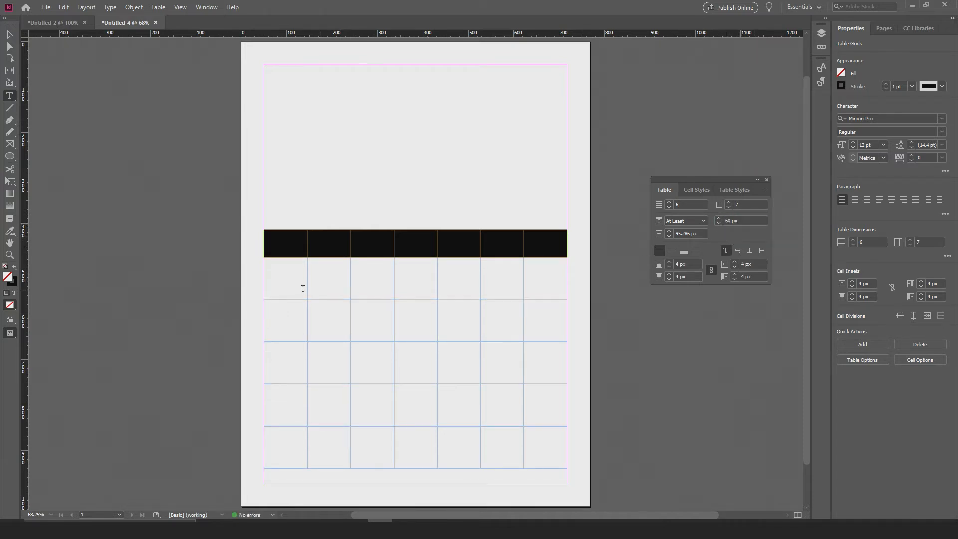
Step: Set the height of the remaining five table rows to 60 px
{"action": "left_click", "coordinate": [260, 280]}
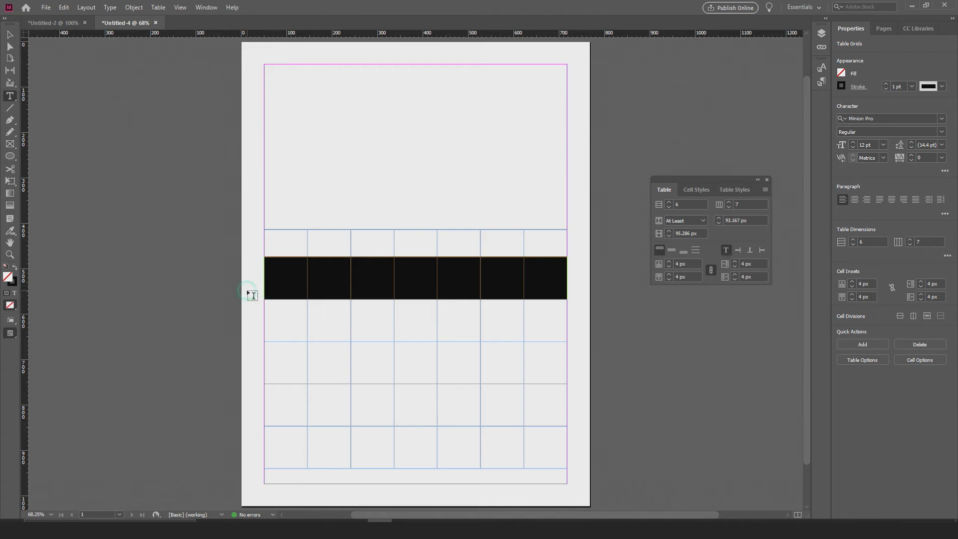
{"action": "left_click_drag", "start_coordinate": [552, 455], "coordinate": [289, 284]}
{"action": "left_click", "coordinate": [733, 222]}
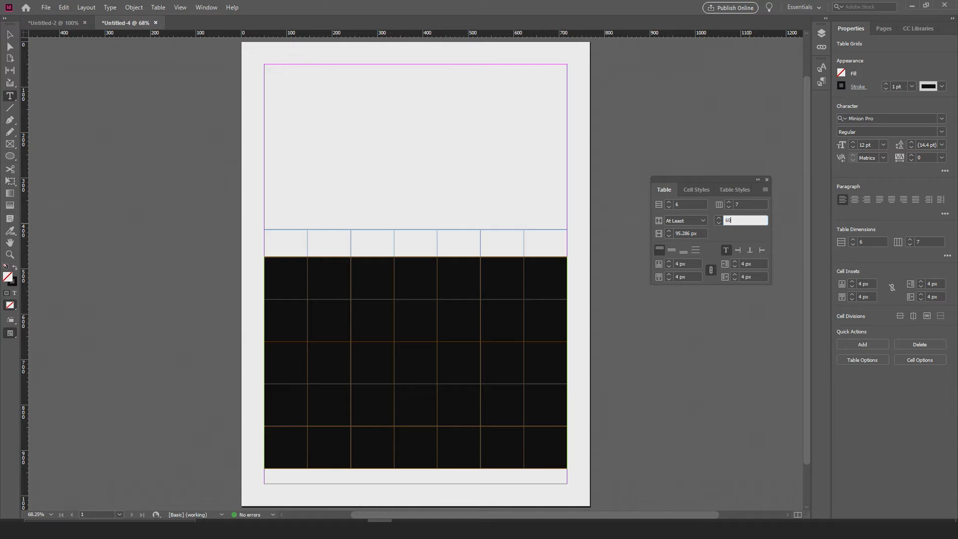
{"action": "key", "text": "Return"}
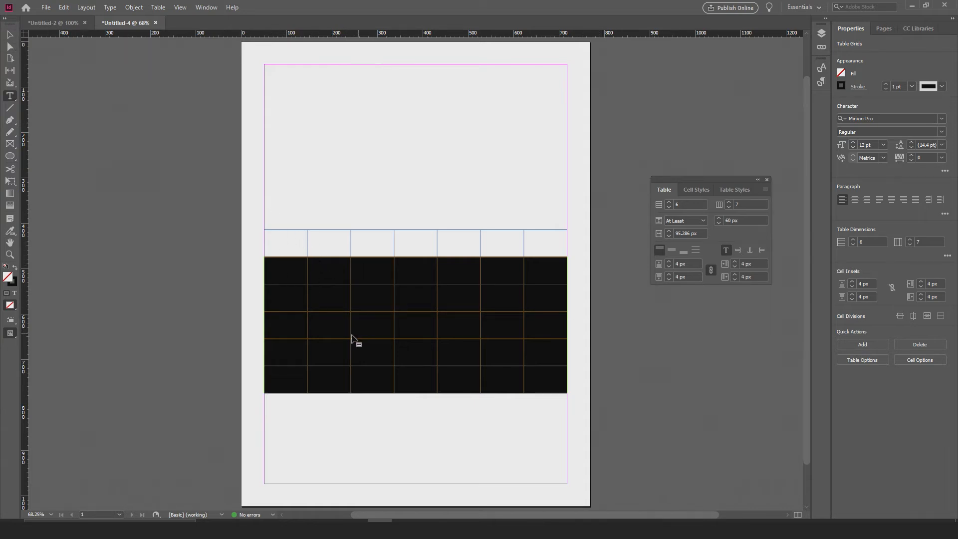
Step: Shorten the table's text frame to about 364 px high and move it down to the page's bottom margin
{"action": "left_click", "coordinate": [8, 38]}
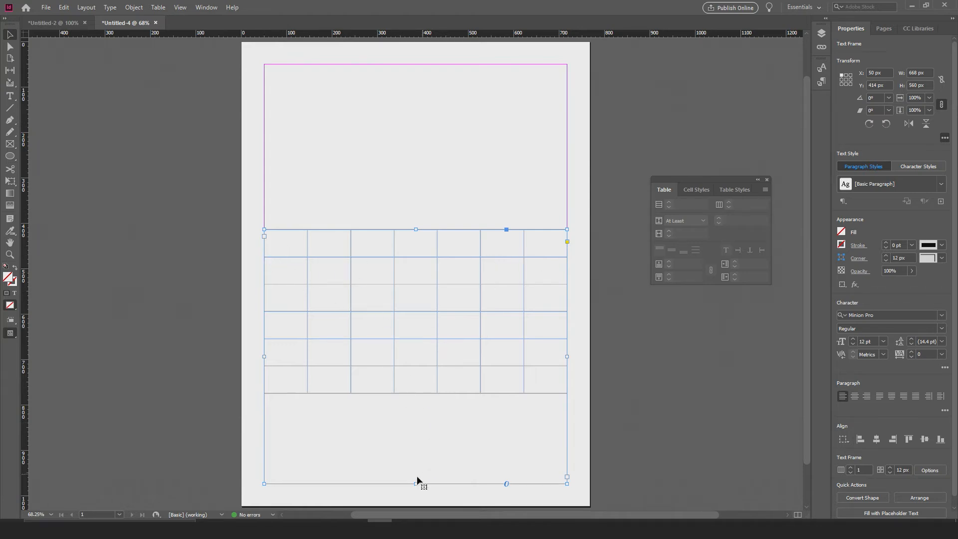
{"action": "left_click_drag", "start_coordinate": [415, 483], "coordinate": [421, 394]}
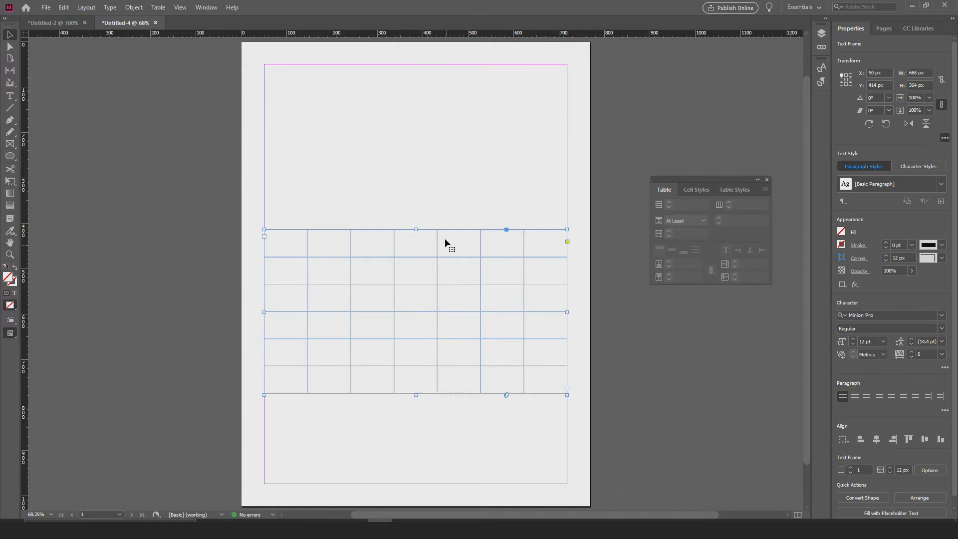
{"action": "left_click_drag", "start_coordinate": [437, 228], "coordinate": [436, 321]}
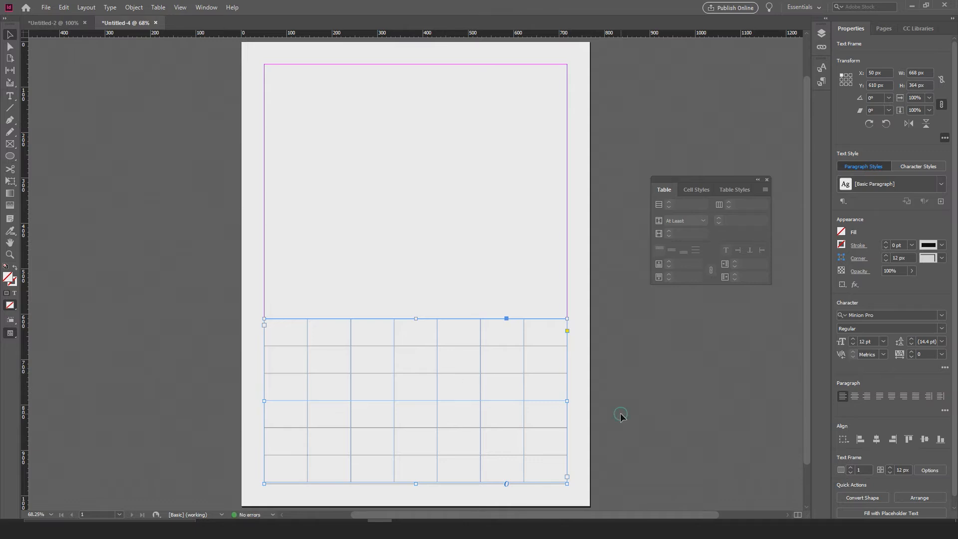
Step: Fine-tune the table frame's lower edge, keeping it 364 px high, and nudge the frame down to Y 612 px
{"action": "left_click", "coordinate": [411, 490]}
{"action": "scroll", "coordinate": [411, 489], "scroll_direction": "up", "scroll_amount": 3, "text": "alt"}
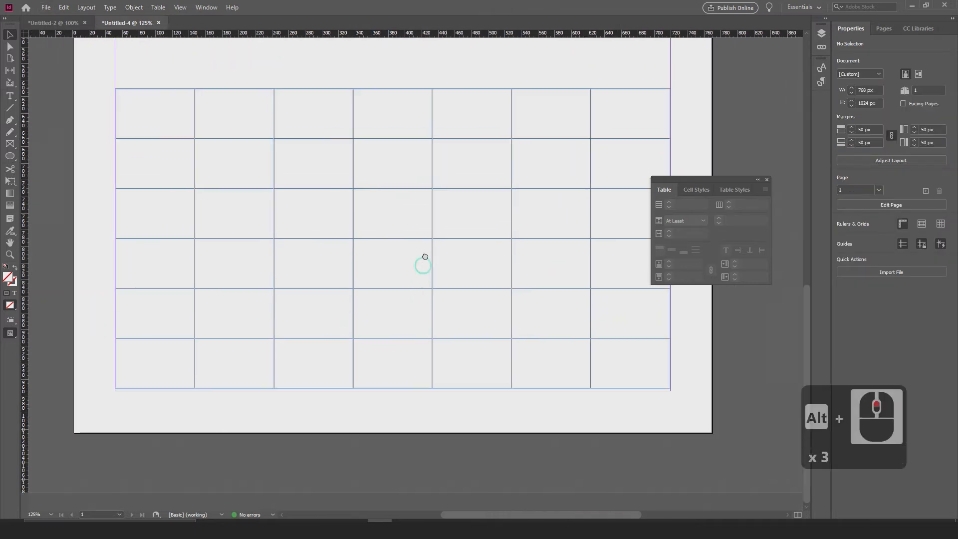
{"action": "left_click", "coordinate": [390, 390]}
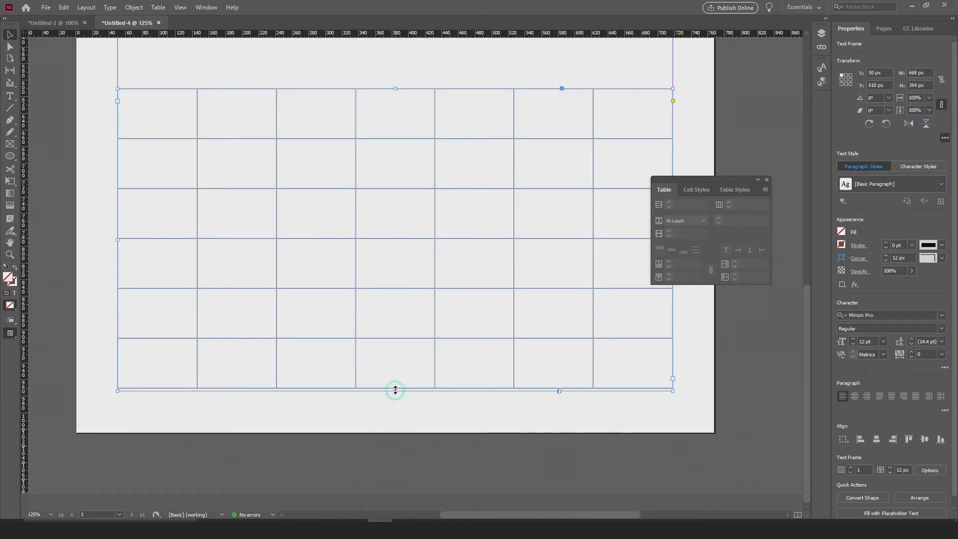
{"action": "left_click_drag", "start_coordinate": [396, 389], "coordinate": [466, 317]}
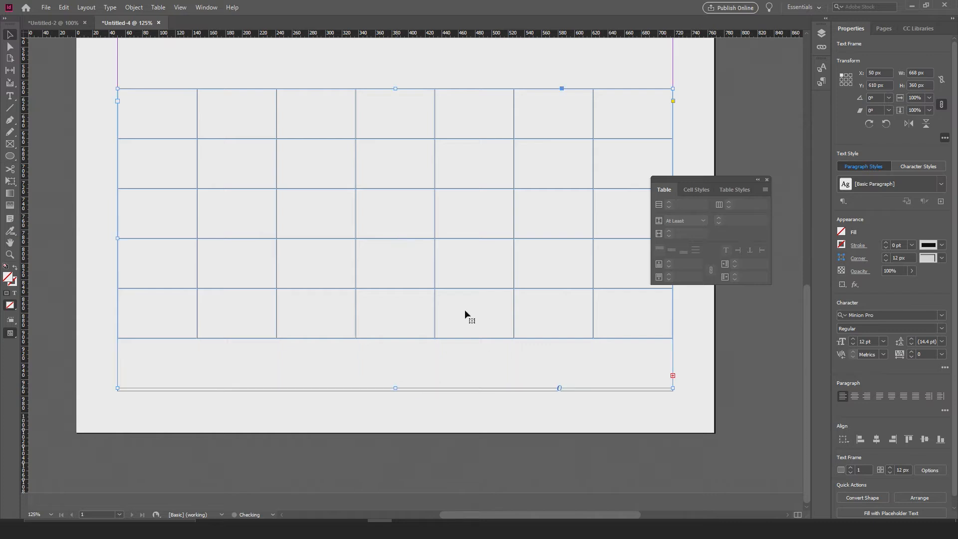
{"action": "left_click_drag", "start_coordinate": [394, 388], "coordinate": [393, 390]}
{"action": "key", "text": "Down"}
{"action": "key", "text": "Down"}
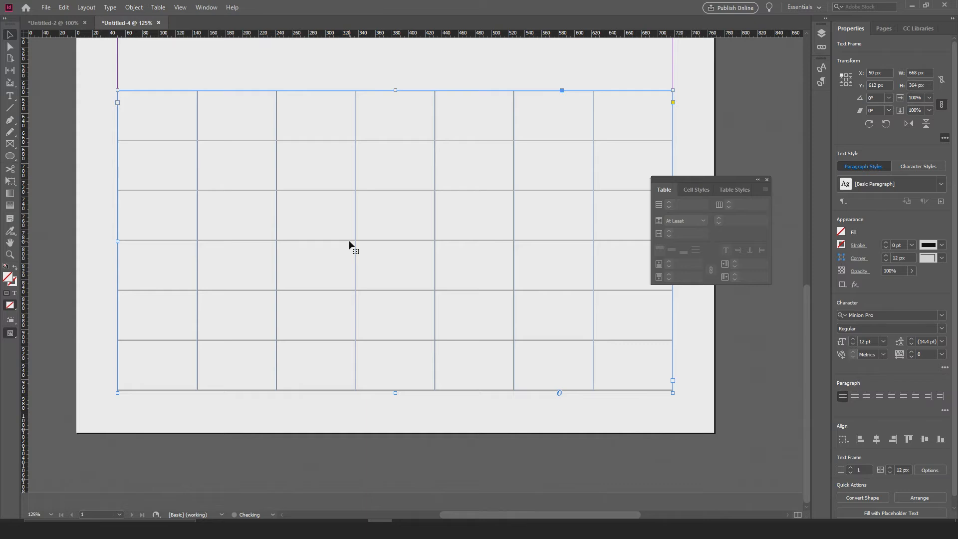
{"action": "scroll", "coordinate": [282, 232], "scroll_direction": "down", "scroll_amount": 1, "text": "alt"}
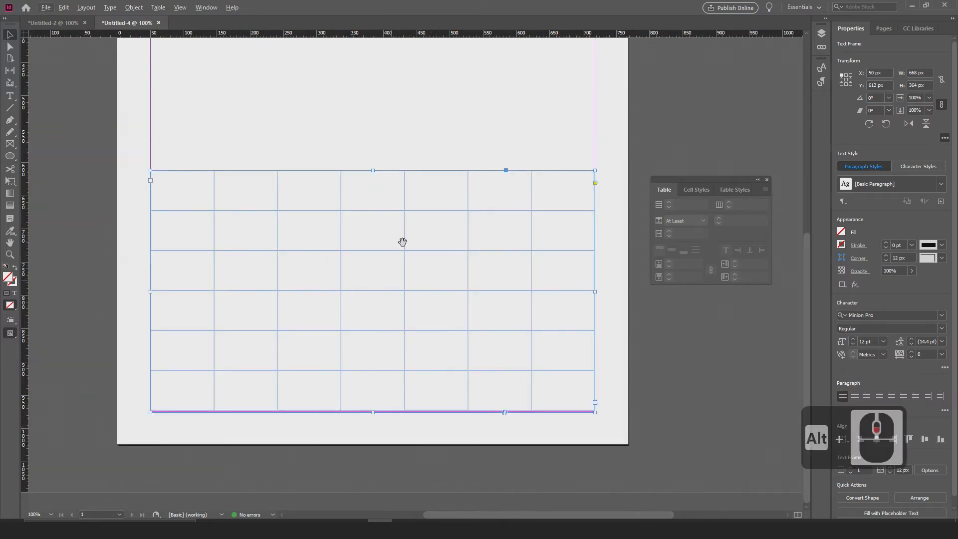
{"action": "scroll", "coordinate": [402, 239], "scroll_direction": "down", "scroll_amount": 2, "text": "alt"}
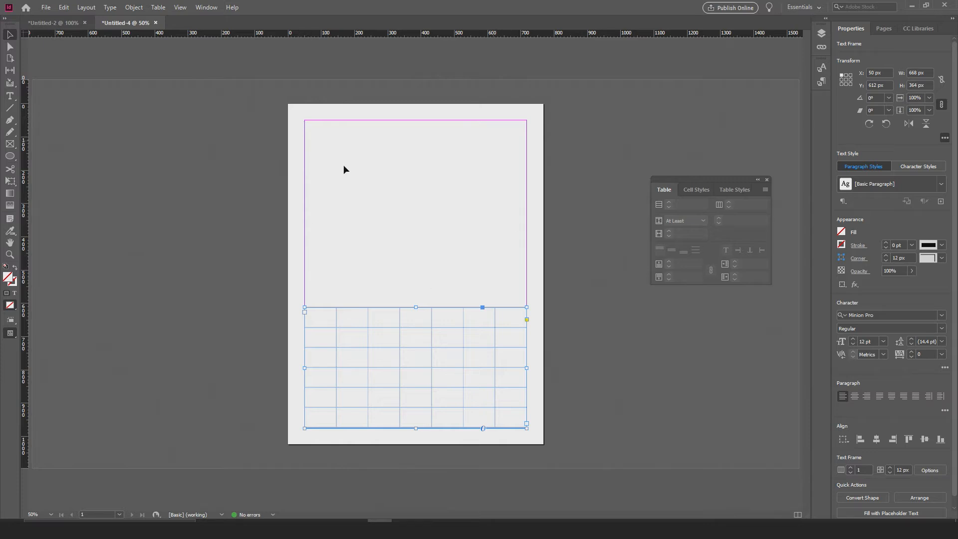
{"action": "scroll", "coordinate": [436, 322], "scroll_direction": "up", "scroll_amount": 2}
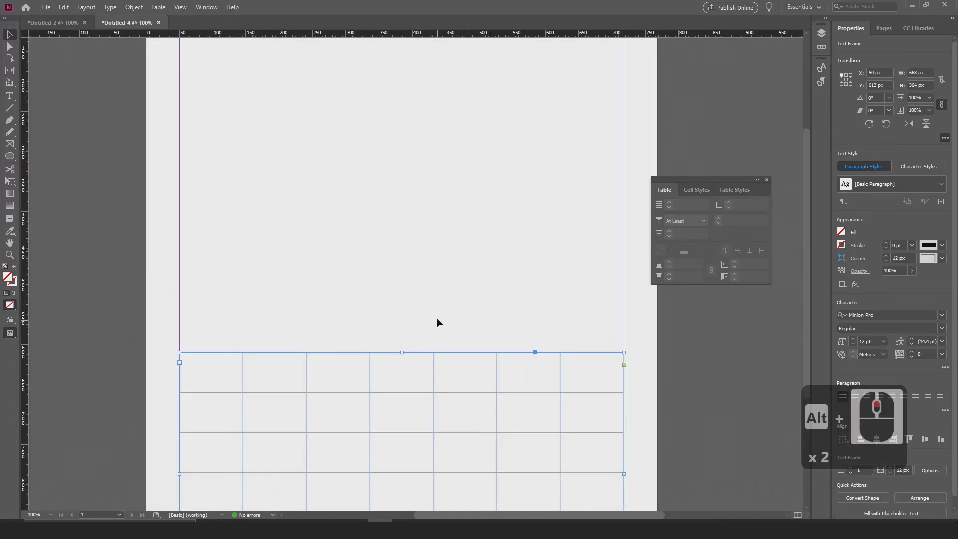
{"action": "scroll", "coordinate": [435, 309], "scroll_direction": "down", "scroll_amount": 2}
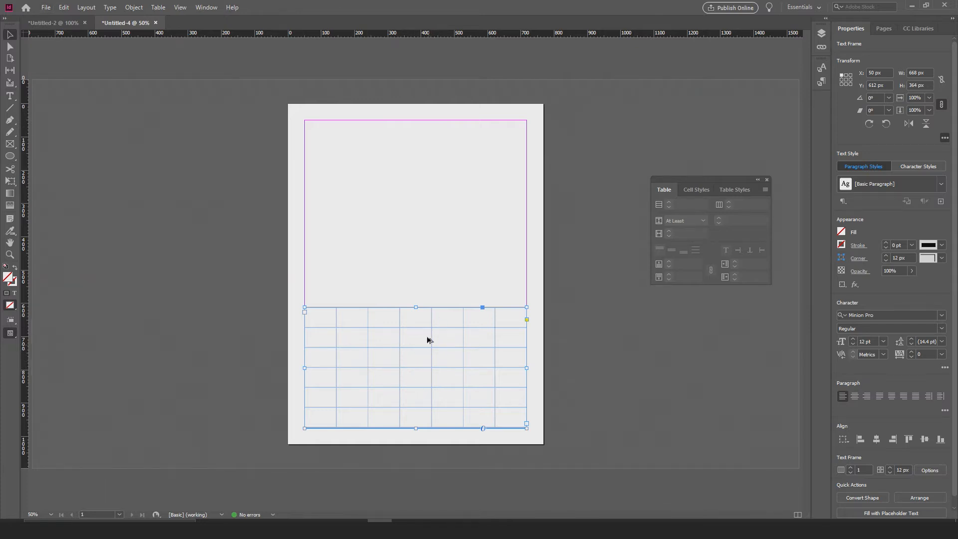
{"action": "scroll", "coordinate": [428, 344], "scroll_direction": "up", "scroll_amount": 2, "text": "alt"}
{"action": "left_click_drag", "start_coordinate": [470, 374], "coordinate": [445, 272]}
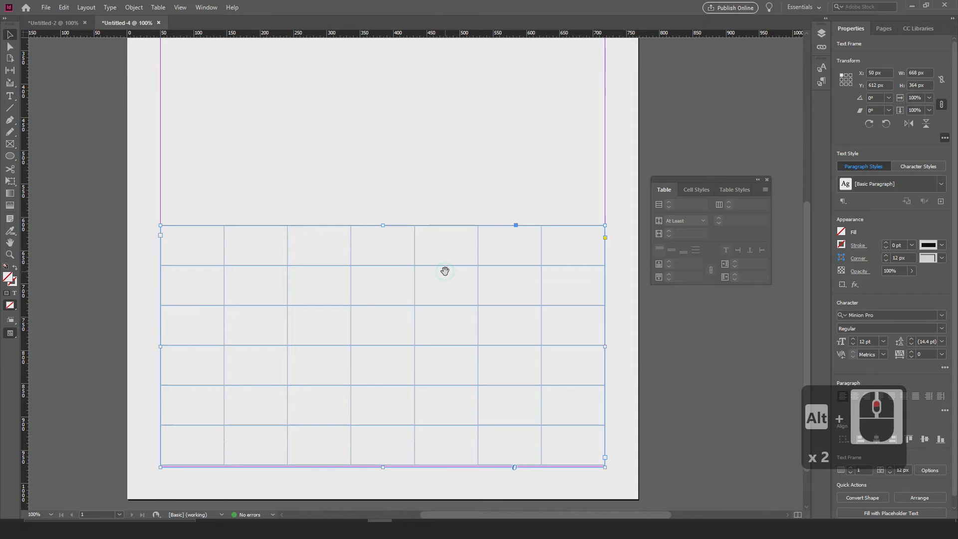
Step: Preview the table without guides or frame edges, return to the normal view and select the table's frame
{"action": "left_click_drag", "start_coordinate": [732, 178], "coordinate": [764, 163]}
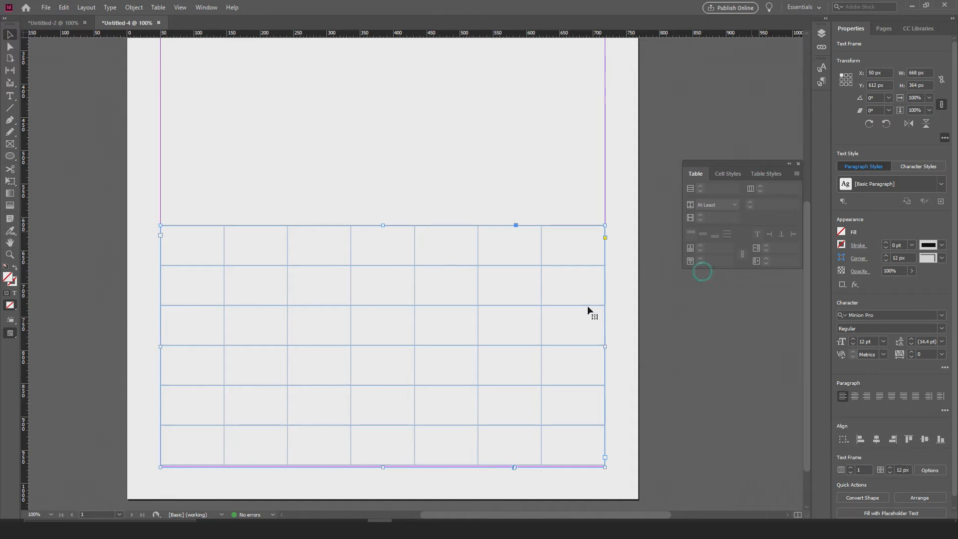
{"action": "left_click", "coordinate": [182, 247]}
{"action": "left_click", "coordinate": [85, 235]}
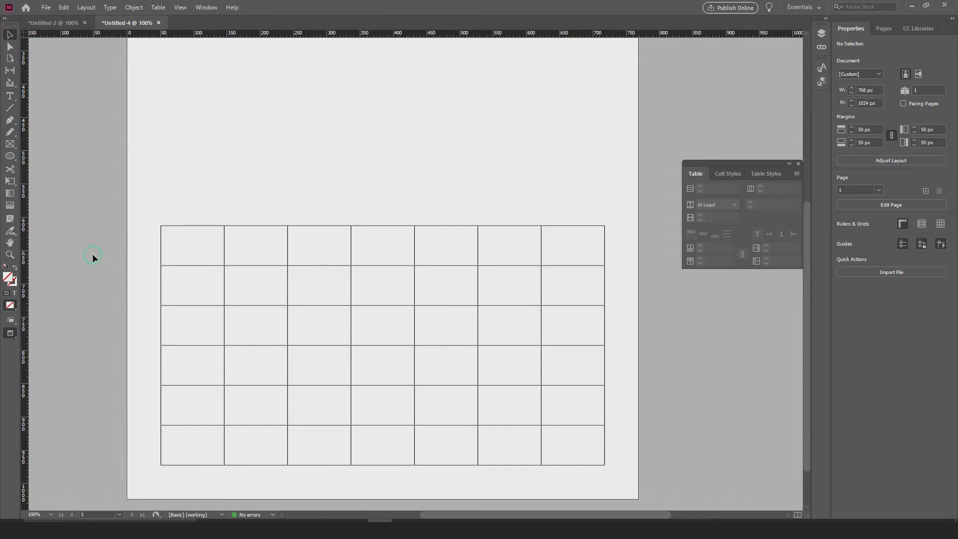
{"action": "key", "text": "w"}
{"action": "left_click", "coordinate": [310, 253]}
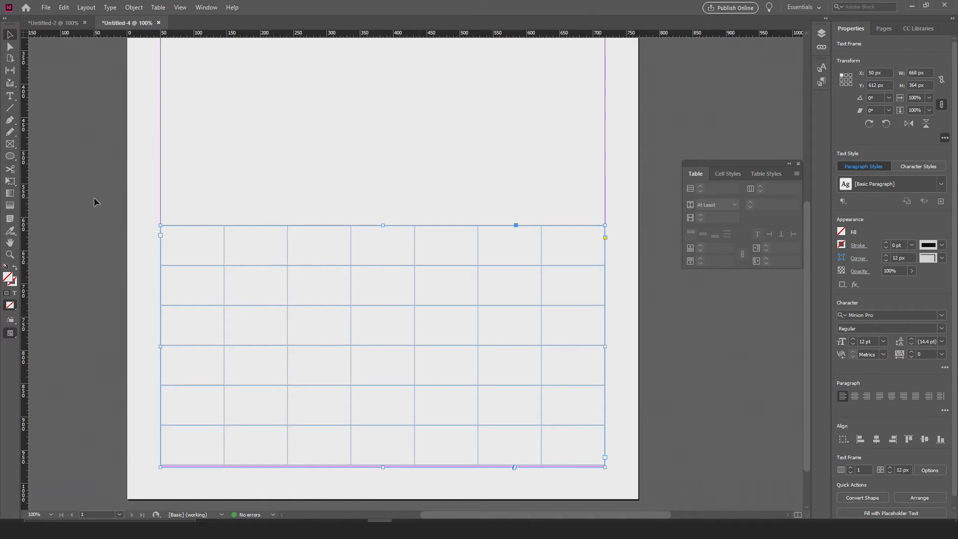
Step: Switch the screen mode to Preview to check the whole page with the table deselected, and return to the normal view
{"action": "left_click", "coordinate": [180, 7]}
{"action": "mouse_move", "coordinate": [255, 159]}
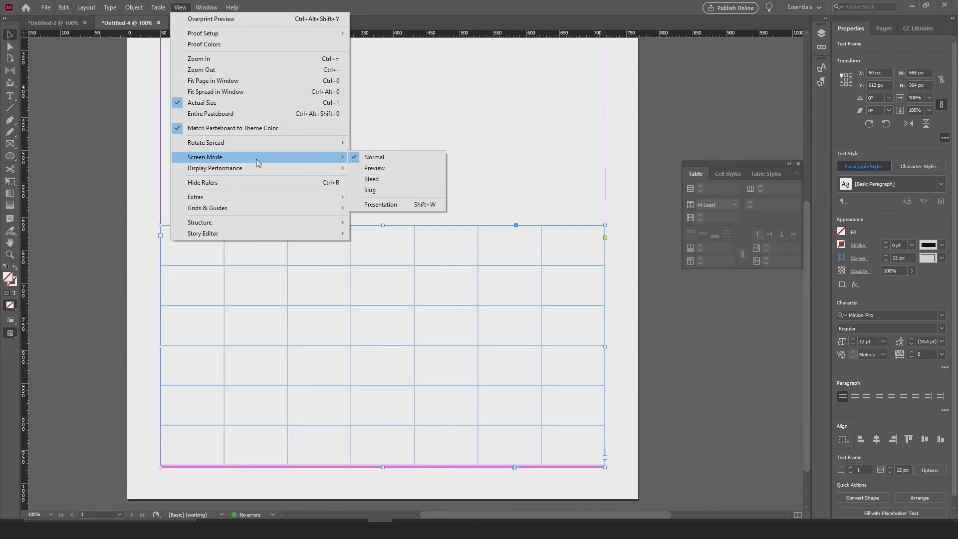
{"action": "mouse_move", "coordinate": [239, 173]}
{"action": "left_click", "coordinate": [385, 168]}
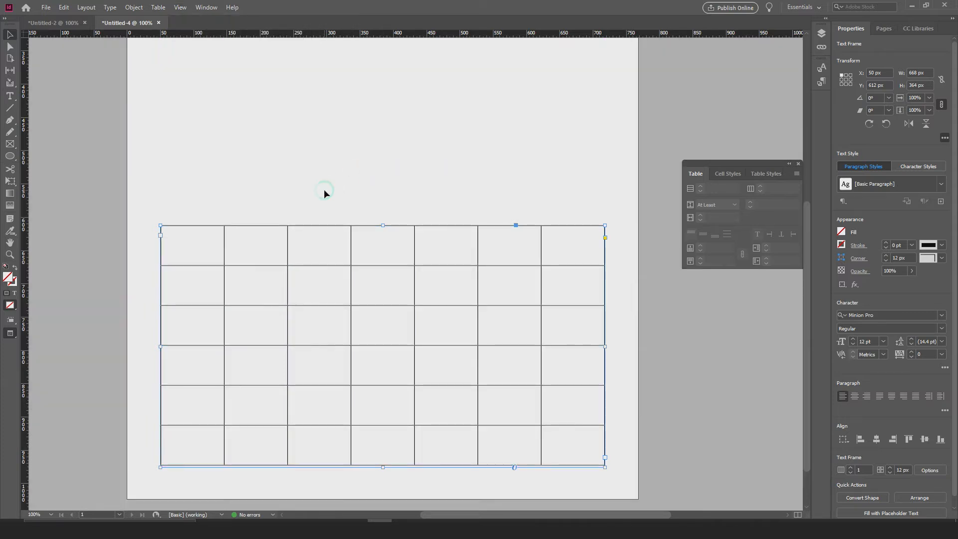
{"action": "scroll", "coordinate": [450, 227], "scroll_direction": "down", "scroll_amount": 2, "text": "alt"}
{"action": "left_click", "coordinate": [254, 229]}
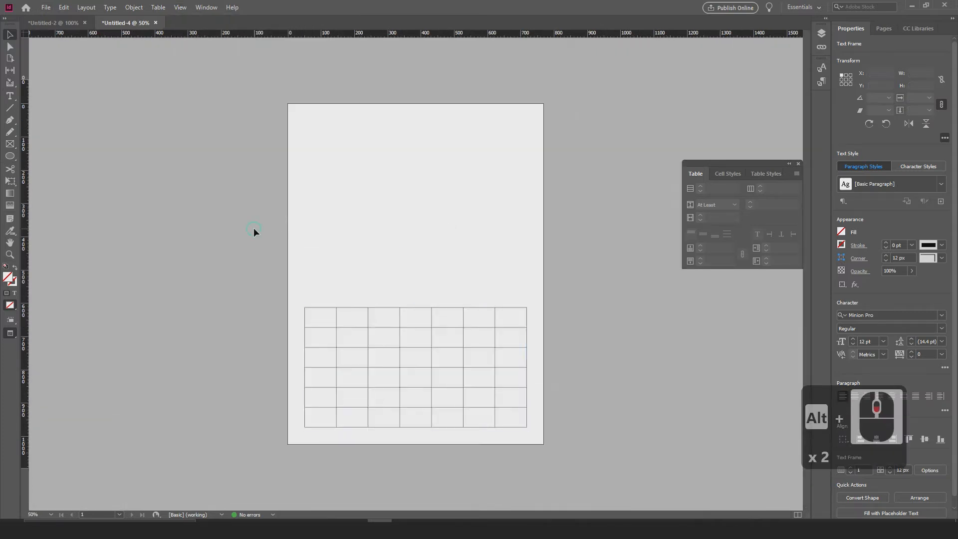
{"action": "scroll", "coordinate": [437, 333], "scroll_direction": "up", "scroll_amount": 1, "text": "alt"}
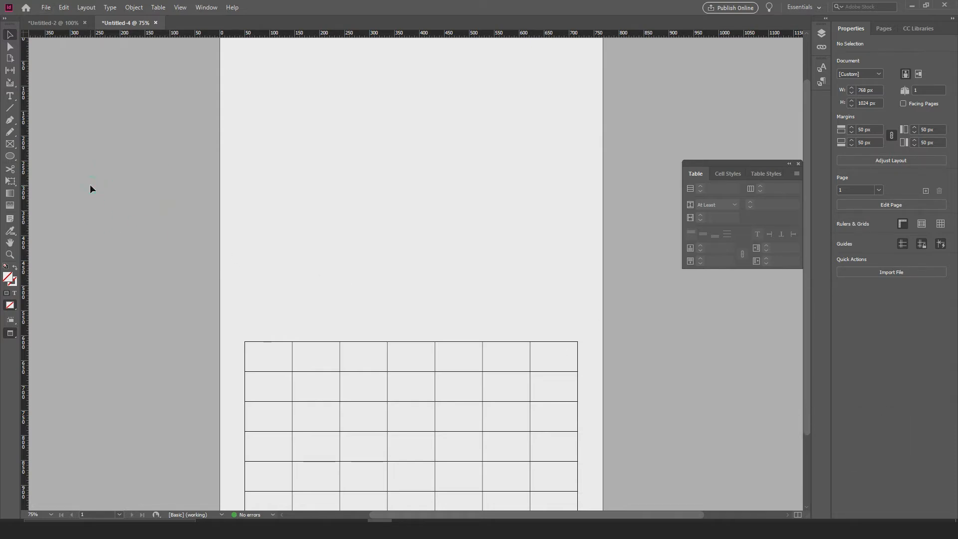
{"action": "key", "text": "w"}
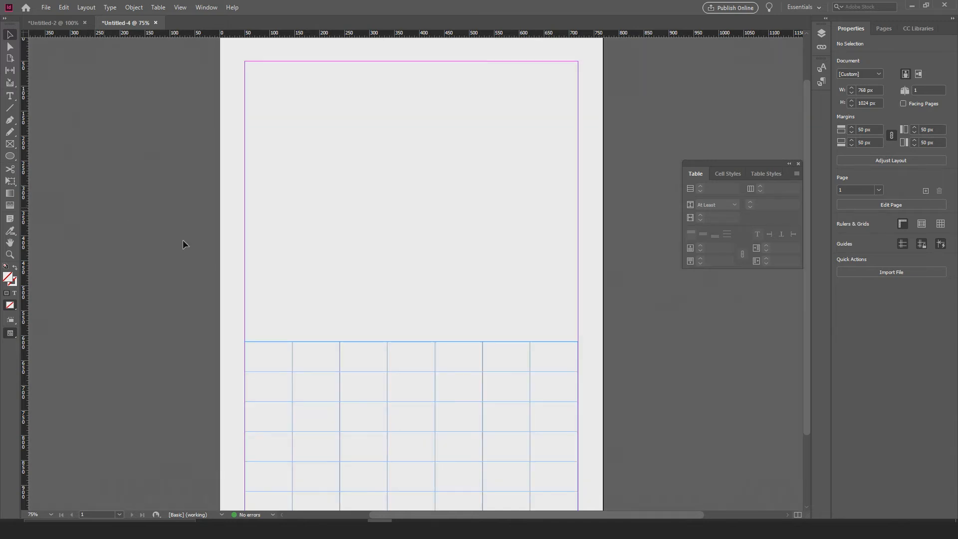
Step: Enter the weekday headings Mon, Tue, Wed and Thu in the first four cells of the table's top row
{"action": "scroll", "coordinate": [343, 336], "scroll_direction": "up", "scroll_amount": 2, "text": "alt"}
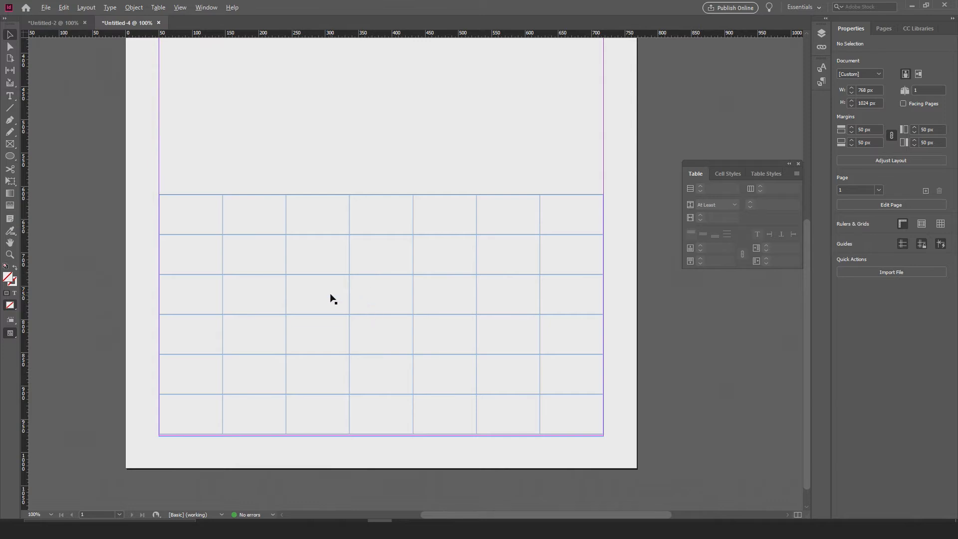
{"action": "scroll", "coordinate": [331, 297], "scroll_direction": "up", "scroll_amount": 1, "text": "alt"}
{"action": "left_click_drag", "start_coordinate": [270, 269], "coordinate": [248, 277]}
{"action": "double_click", "coordinate": [131, 210]}
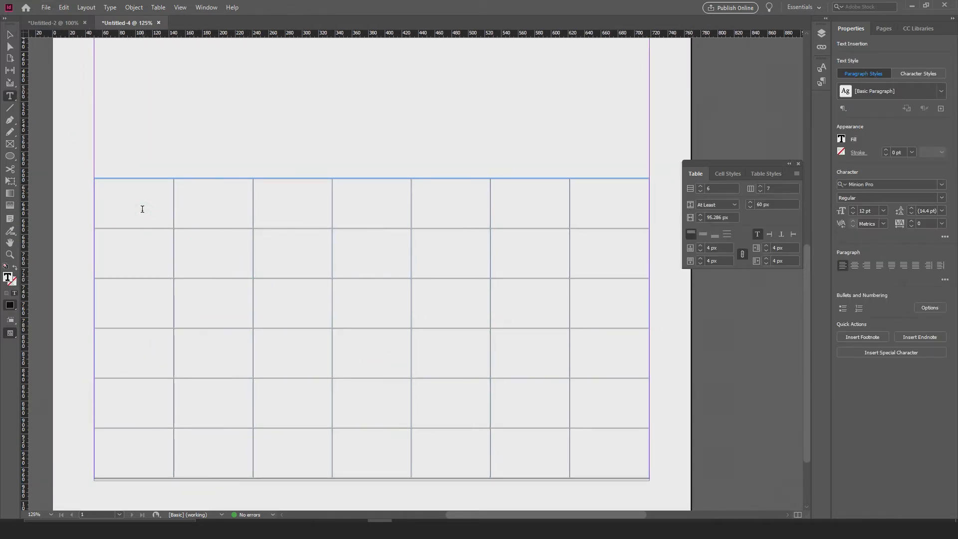
{"action": "type", "text": "Mon"}
{"action": "type", "text": "Te"}
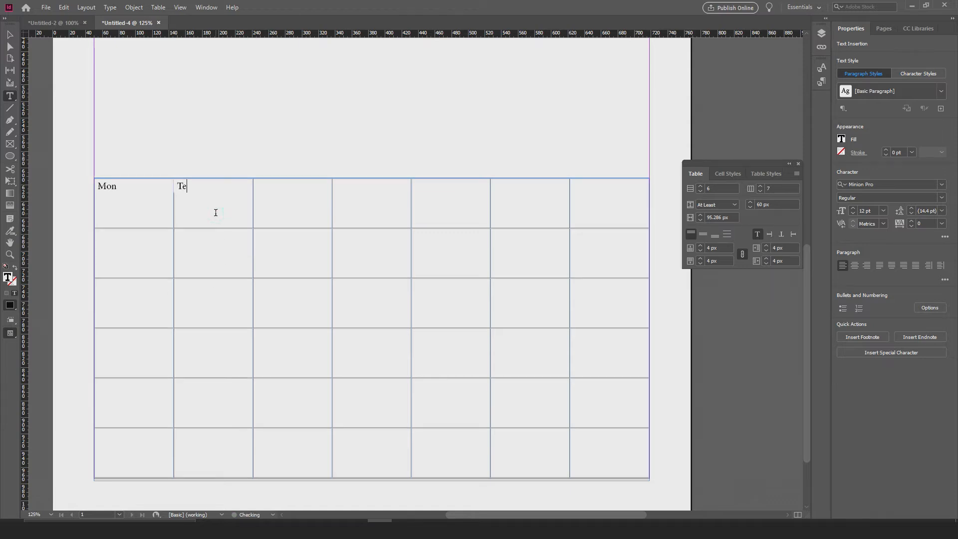
{"action": "key", "text": "BackSpace"}
{"action": "type", "text": "ue"}
{"action": "left_click", "coordinate": [264, 200]}
{"action": "type", "text": "Wed"}
{"action": "left_click", "coordinate": [369, 196]}
{"action": "type", "text": "Thu"}
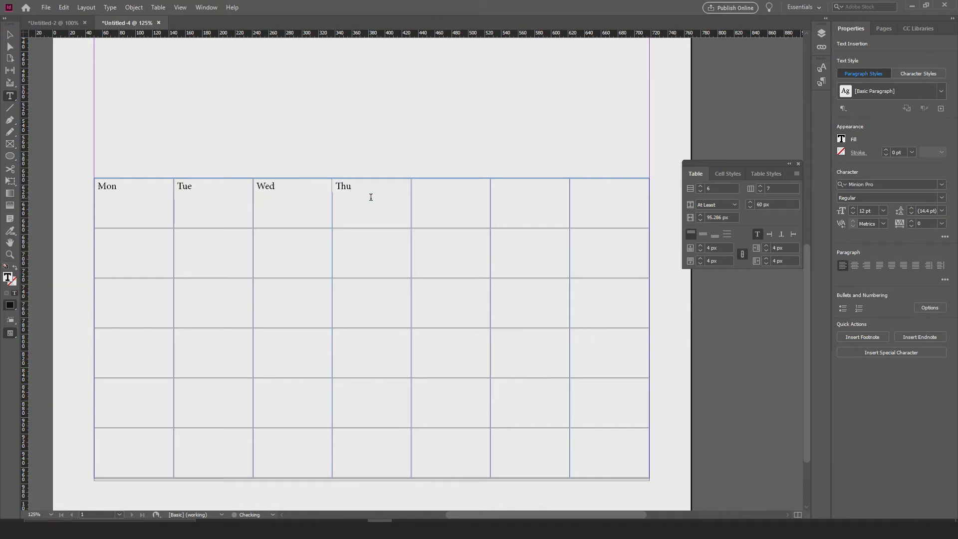
Step: Enter the headings Fri, Sat and Sun in the last three cells of the table's top row
{"action": "left_click", "coordinate": [422, 194]}
{"action": "type", "text": "fri"}
{"action": "left_click", "coordinate": [447, 193]}
{"action": "key", "text": "BackSpace"}
{"action": "type", "text": "Fri"}
{"action": "left_click", "coordinate": [511, 197]}
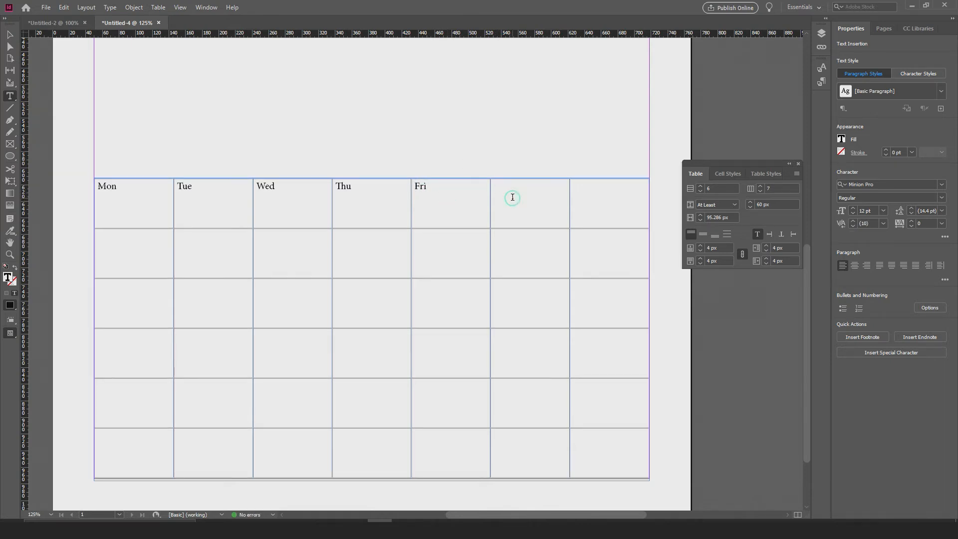
{"action": "type", "text": "Sat"}
{"action": "left_click", "coordinate": [599, 200]}
{"action": "type", "text": "Sun"}
{"action": "scroll", "coordinate": [394, 180], "scroll_direction": "up", "scroll_amount": 1}
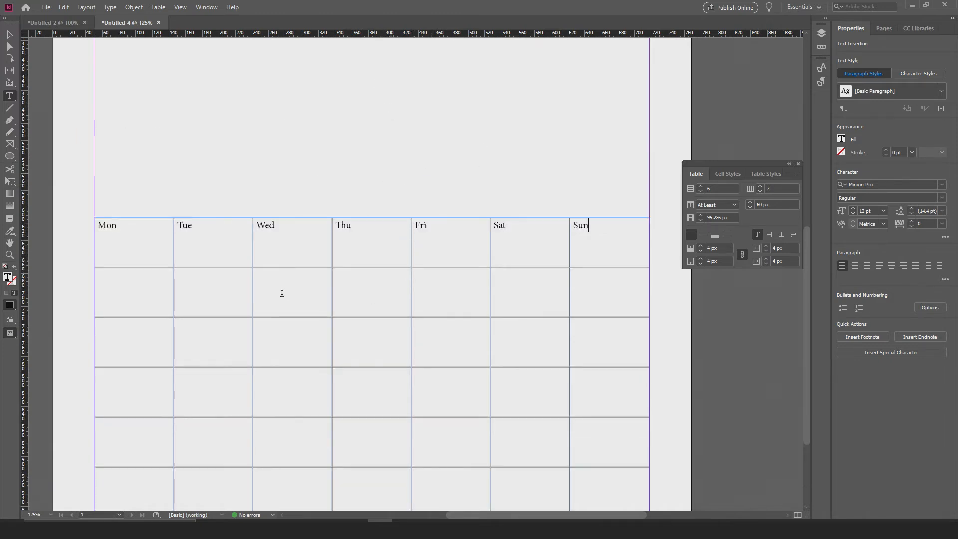
{"action": "scroll", "coordinate": [331, 284], "scroll_direction": "down", "scroll_amount": 1}
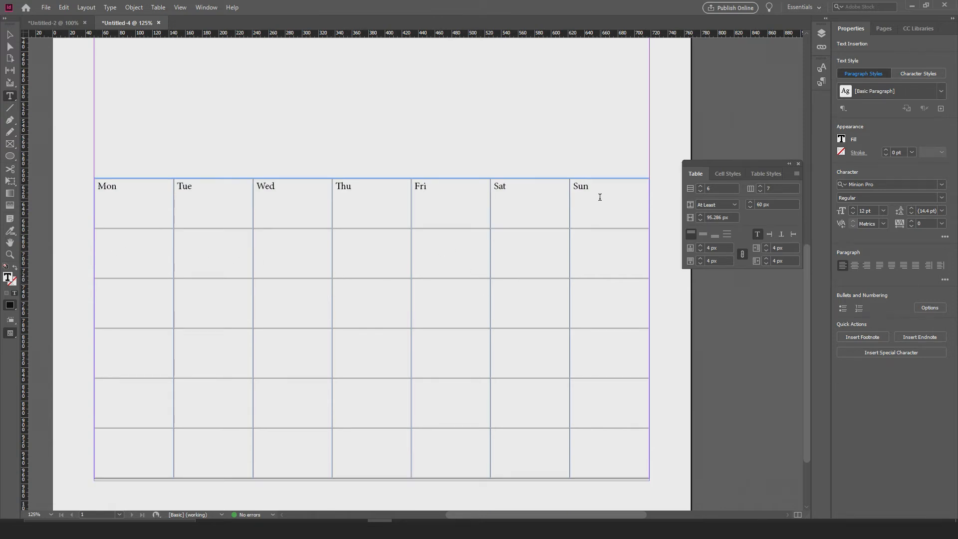
Step: Try the full name Friday in the fifth heading cell and restore it to Fri
{"action": "left_click_drag", "start_coordinate": [597, 184], "coordinate": [137, 195]}
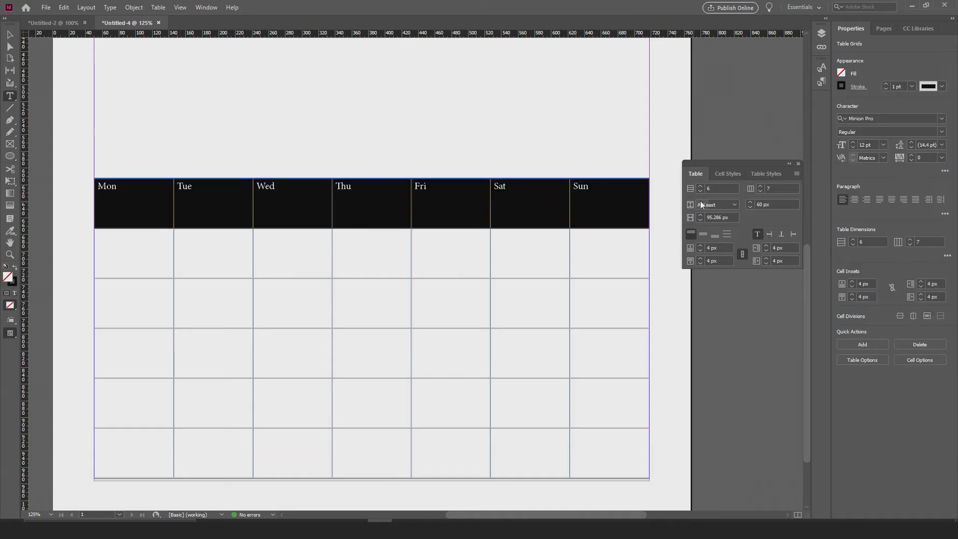
{"action": "left_click", "coordinate": [523, 208]}
{"action": "left_click", "coordinate": [399, 195]}
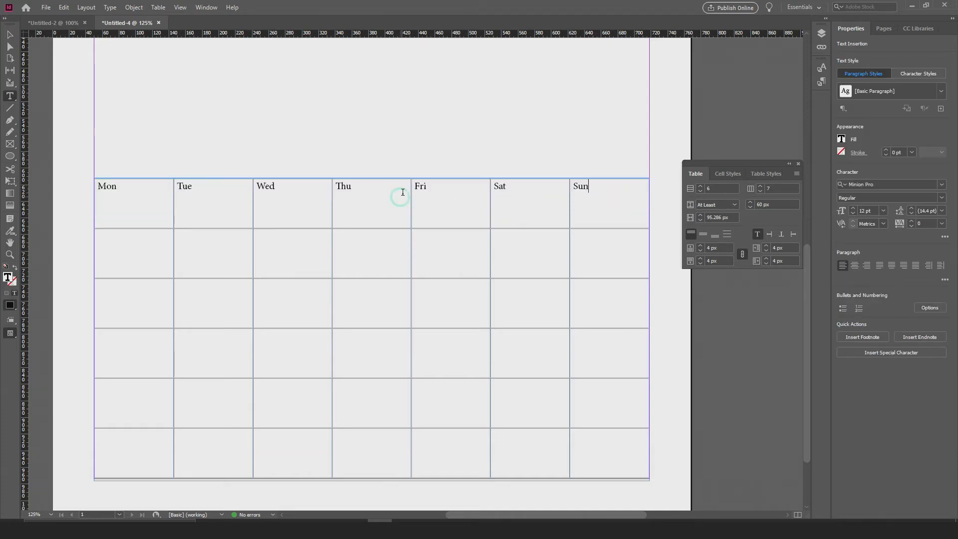
{"action": "left_click", "coordinate": [430, 185], "text": "shift"}
{"action": "left_click", "coordinate": [436, 186]}
{"action": "left_click", "coordinate": [431, 186]}
{"action": "type", "text": "day"}
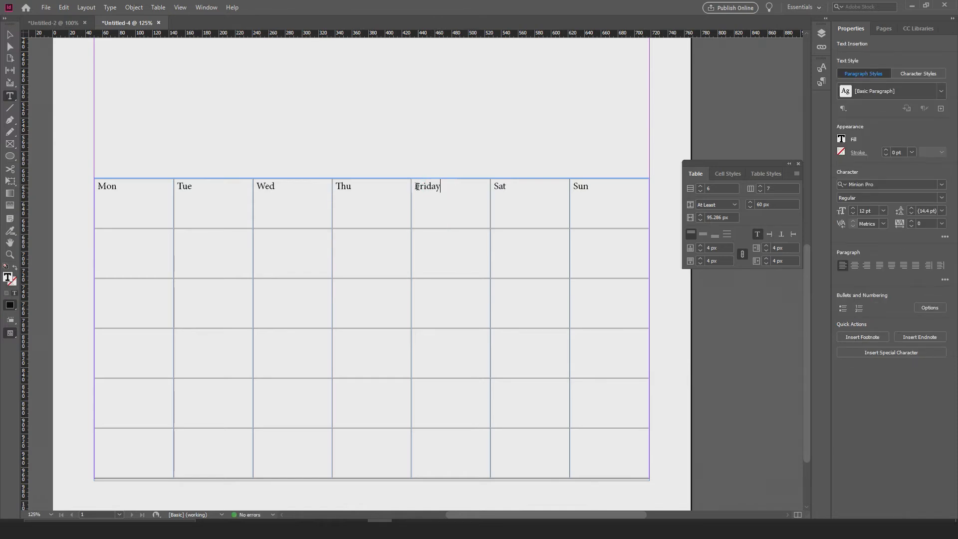
{"action": "key", "text": "BackSpace"}
{"action": "left_click_drag", "start_coordinate": [592, 184], "coordinate": [570, 188]}
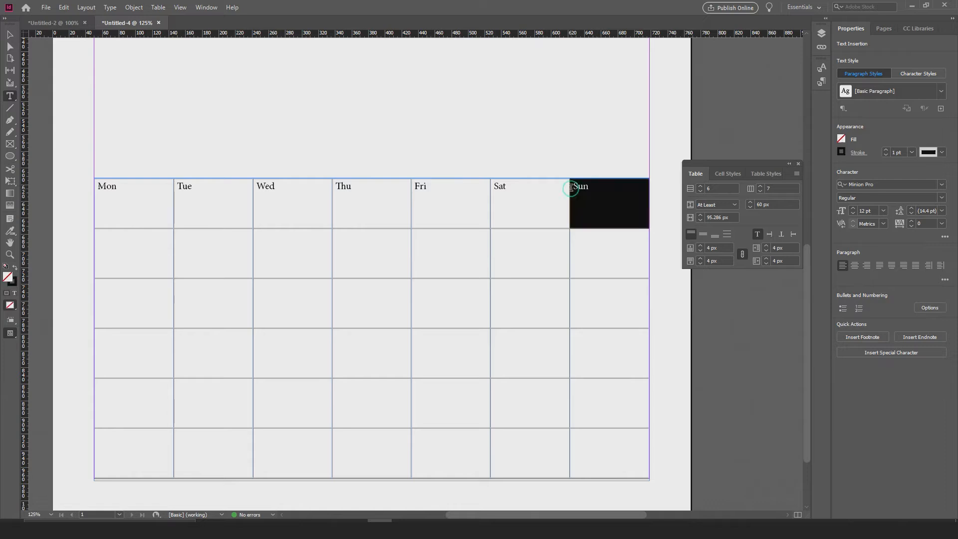
{"action": "double_click", "coordinate": [359, 190]}
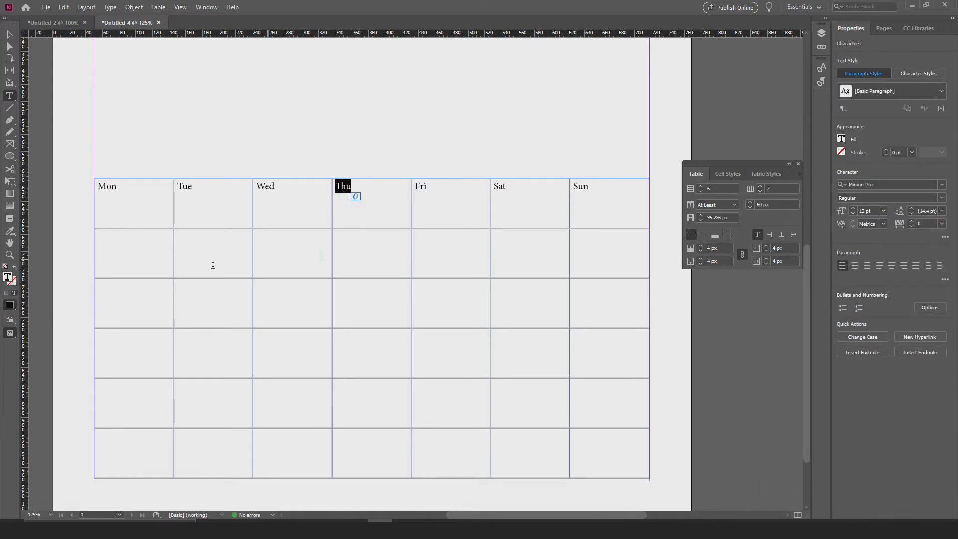
{"action": "left_click", "coordinate": [151, 263]}
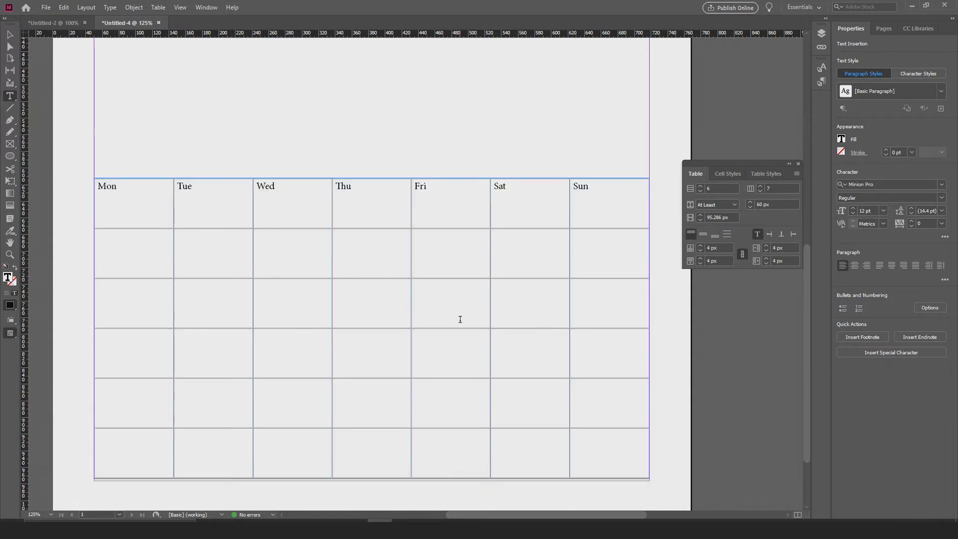
Step: Check April 2020 in the system calendar and enter the dates 1 to 5 from Wed to Sun in the second row
{"action": "left_click", "coordinate": [916, 529]}
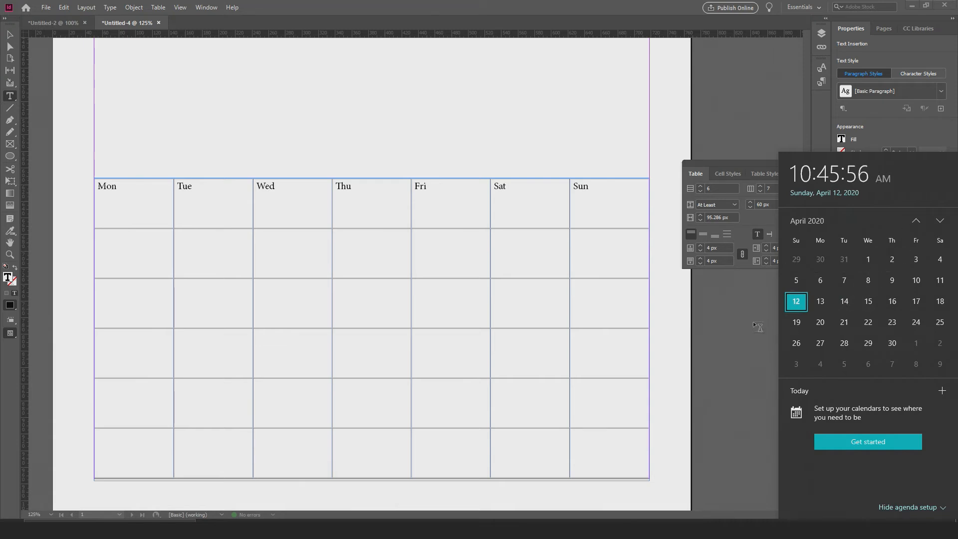
{"action": "left_click", "coordinate": [292, 259]}
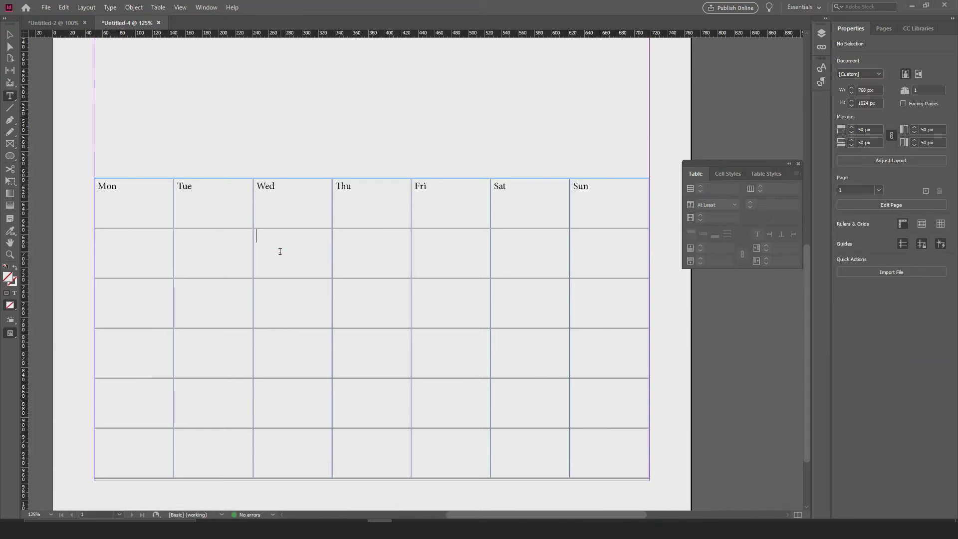
{"action": "left_click", "coordinate": [280, 252]}
{"action": "type", "text": "1"}
{"action": "left_click", "coordinate": [373, 256]}
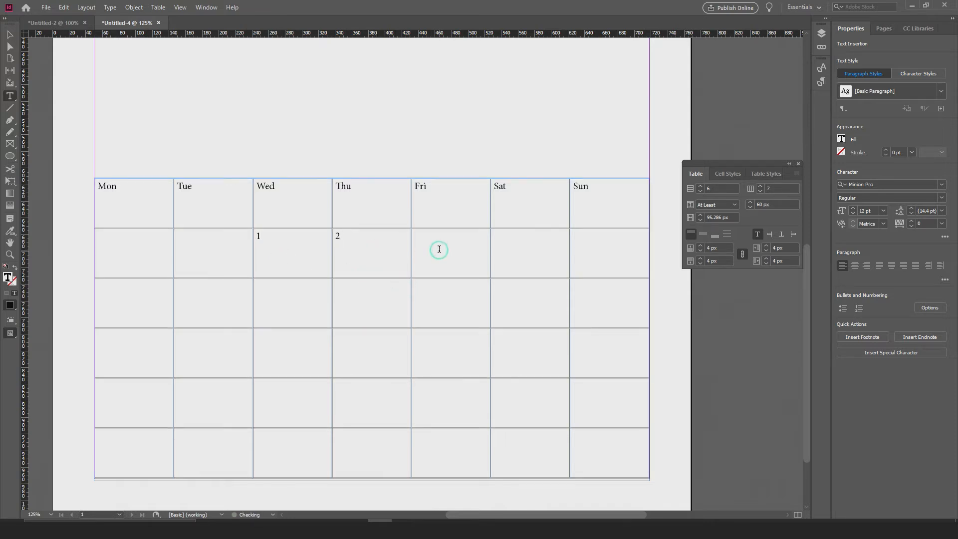
{"action": "left_click", "coordinate": [498, 254]}
{"action": "type", "text": "4"}
{"action": "left_click", "coordinate": [591, 267]}
{"action": "type", "text": "5"}
Step: Fill the third table row with the dates 6 to 12, from Mon to Sun
{"action": "left_click", "coordinate": [136, 310]}
{"action": "type", "text": "6"}
{"action": "left_click", "coordinate": [208, 300]}
{"action": "type", "text": "7"}
{"action": "left_click", "coordinate": [268, 294]}
{"action": "type", "text": "8"}
{"action": "left_click", "coordinate": [356, 299]}
{"action": "type", "text": "9"}
{"action": "left_click", "coordinate": [413, 294]}
{"action": "type", "text": "10"}
{"action": "left_click", "coordinate": [514, 299]}
{"action": "type", "text": "1"}
{"action": "type", "text": "12"}
Step: Fill the fourth table row with the dates 13 to 19, from Mon to Sun
{"action": "left_click", "coordinate": [110, 337]}
{"action": "type", "text": "13"}
{"action": "left_click", "coordinate": [195, 342]}
{"action": "type", "text": "14"}
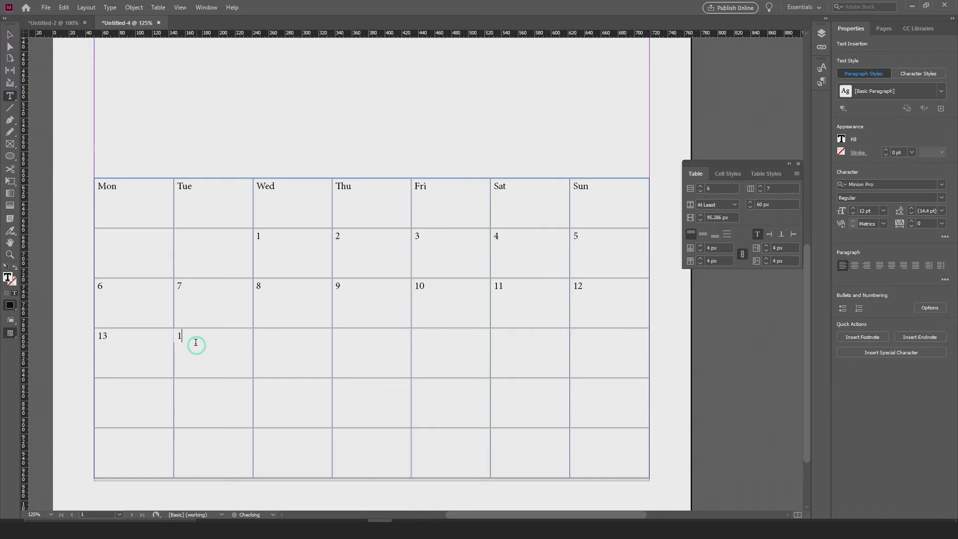
{"action": "left_click", "coordinate": [272, 341]}
{"action": "type", "text": "15"}
{"action": "left_click", "coordinate": [367, 351]}
{"action": "left_click", "coordinate": [447, 347]}
{"action": "type", "text": "17"}
{"action": "left_click", "coordinate": [517, 349]}
{"action": "type", "text": "18"}
{"action": "left_click", "coordinate": [577, 344]}
{"action": "type", "text": "19"}
Step: Fill the fifth table row with the dates 20 to 26, from Mon to Sun
{"action": "left_click", "coordinate": [124, 405]}
{"action": "type", "text": "20"}
{"action": "left_click", "coordinate": [209, 397]}
{"action": "type", "text": "21"}
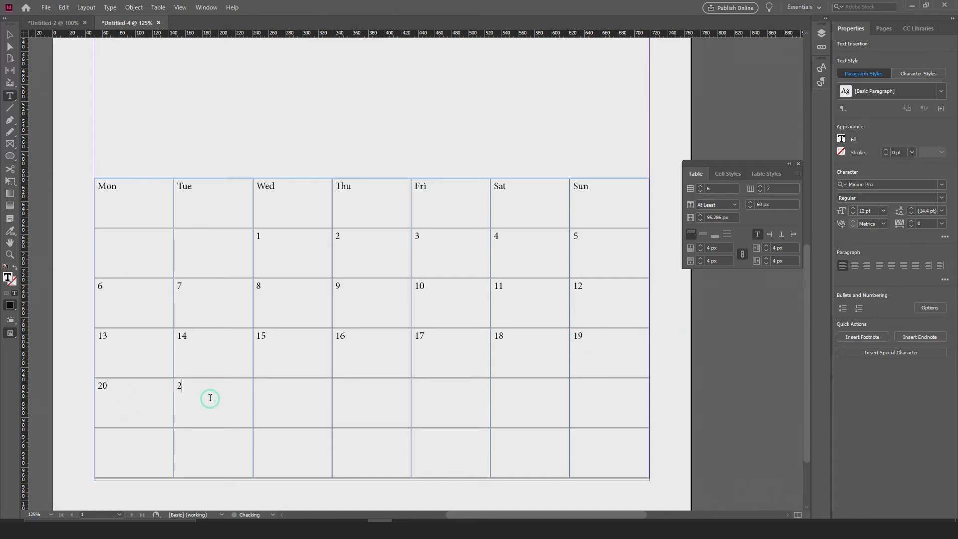
{"action": "left_click", "coordinate": [280, 394]}
{"action": "type", "text": "22"}
{"action": "left_click", "coordinate": [344, 391]}
{"action": "type", "text": "23"}
{"action": "left_click", "coordinate": [423, 395]}
{"action": "type", "text": "24"}
{"action": "type", "text": "25"}
{"action": "left_click", "coordinate": [575, 394]}
{"action": "type", "text": "26"}
Step: Enter the dates 27 to 30 from Mon to Thu in the last row and check them against the system calendar
{"action": "left_click", "coordinate": [135, 445]}
{"action": "type", "text": "27"}
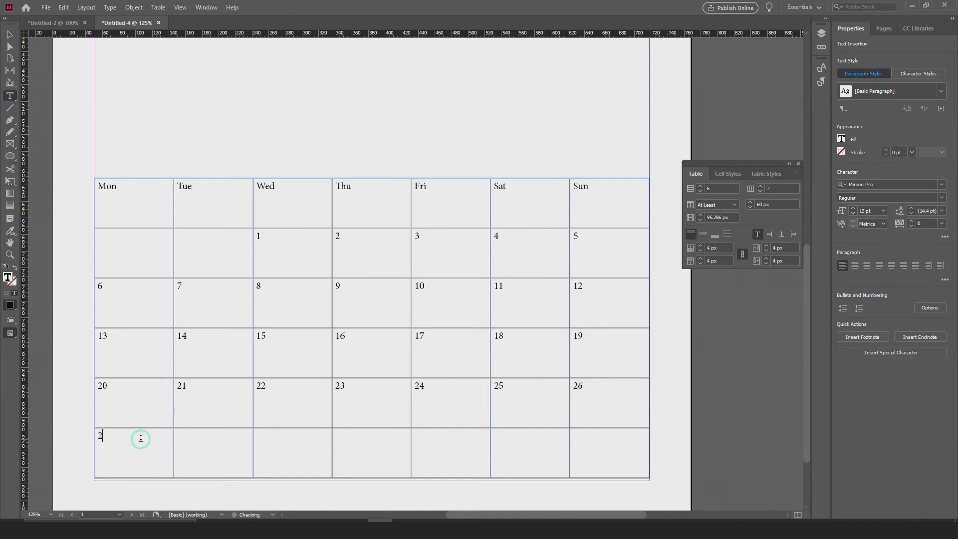
{"action": "left_click", "coordinate": [214, 449]}
{"action": "type", "text": "28"}
{"action": "left_click", "coordinate": [273, 440]}
{"action": "type", "text": "2"}
{"action": "type", "text": "30"}
{"action": "left_click", "coordinate": [913, 528]}
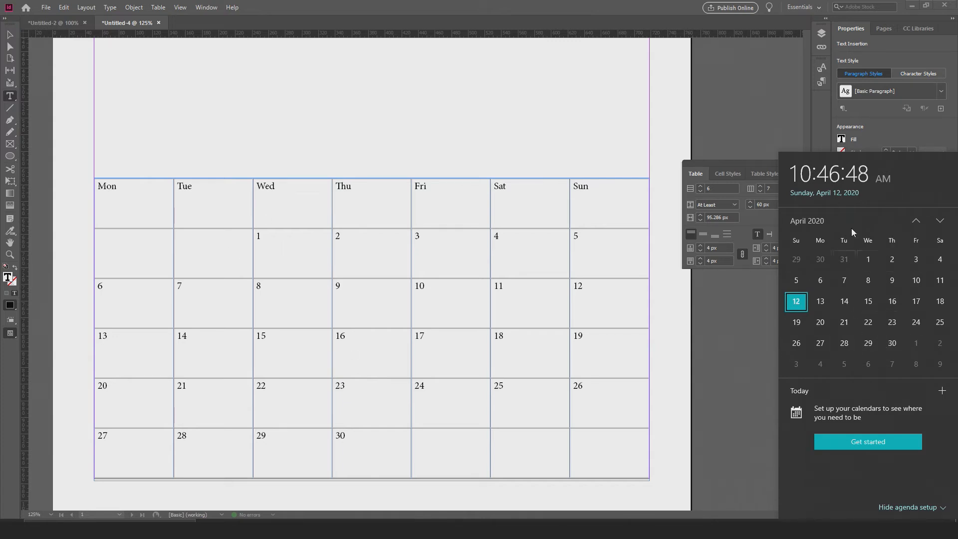
{"action": "left_click", "coordinate": [553, 369]}
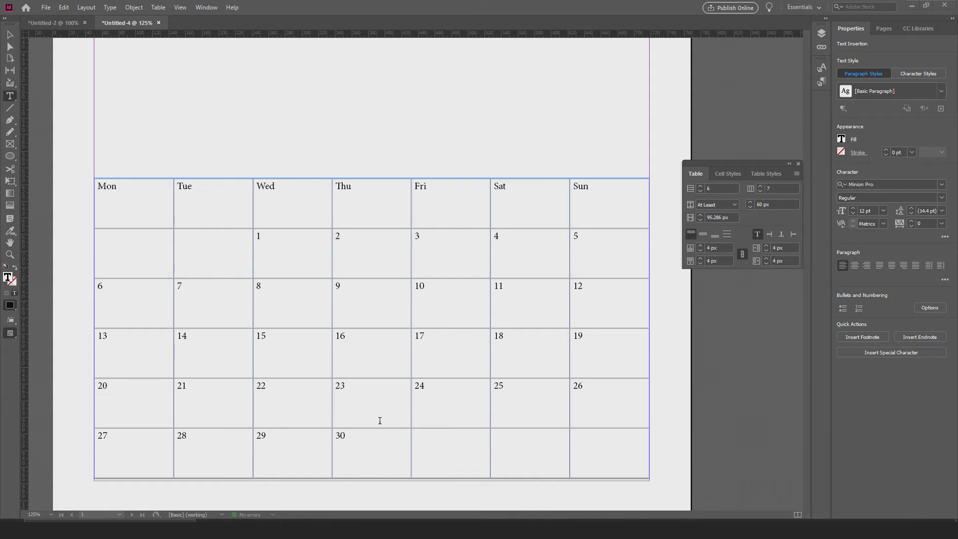
Step: Center the weekday headings horizontally in the top row and set their top cell inset to 23 px
{"action": "left_click_drag", "start_coordinate": [99, 189], "coordinate": [600, 208]}
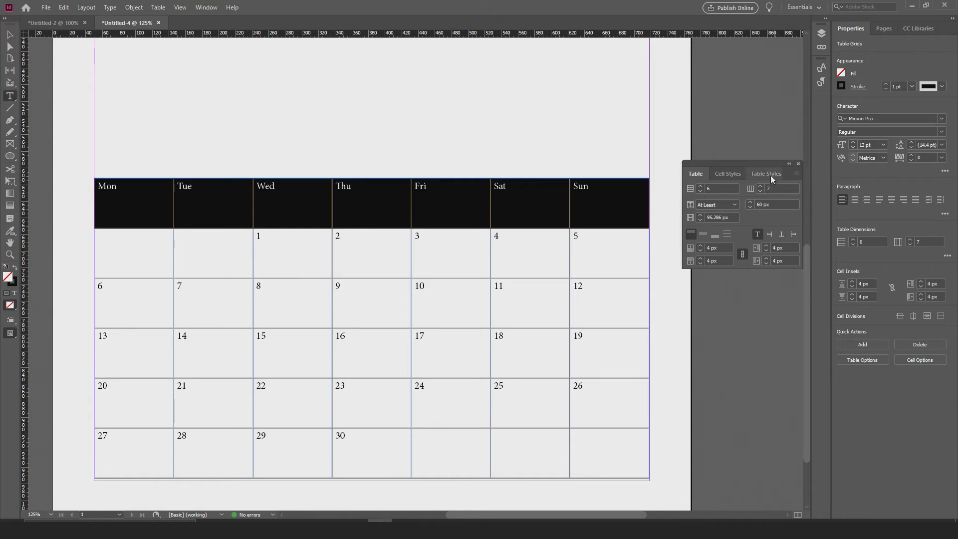
{"action": "left_click", "coordinate": [854, 200]}
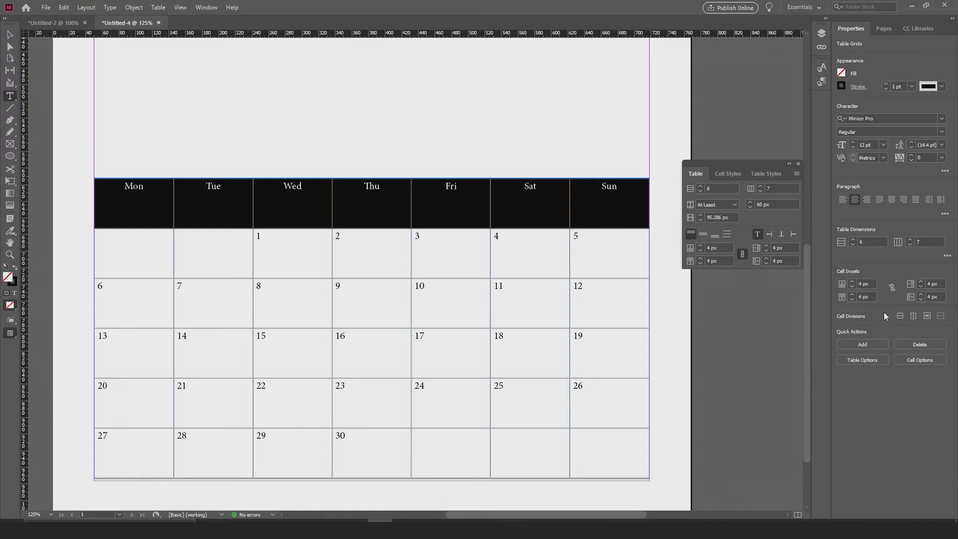
{"action": "left_click", "coordinate": [852, 282]}
{"action": "left_click", "coordinate": [851, 283]}
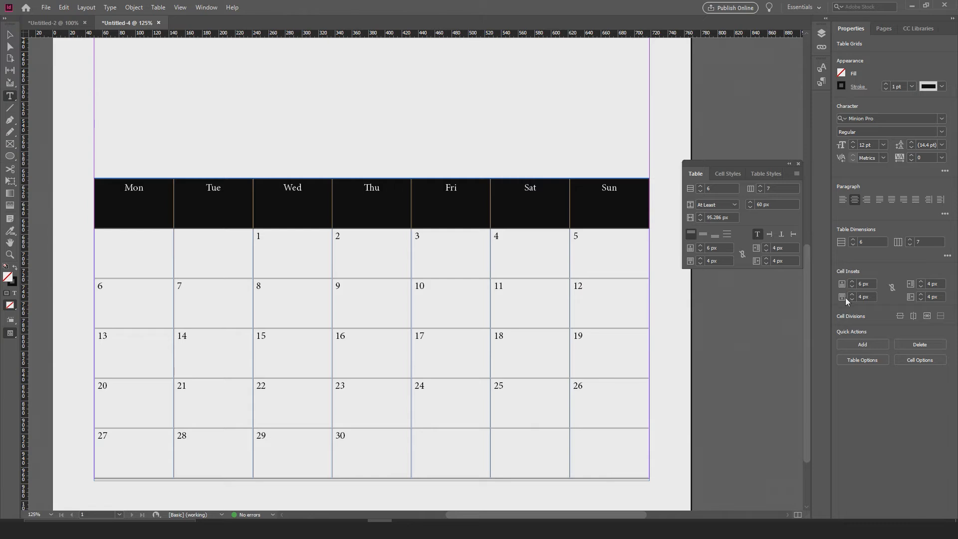
{"action": "left_click", "coordinate": [852, 282]}
{"action": "left_click", "coordinate": [852, 282]}
{"action": "left_click", "coordinate": [852, 282]}
{"action": "left_click", "coordinate": [852, 282]}
{"action": "left_click", "coordinate": [853, 282]}
{"action": "left_click", "coordinate": [852, 282]}
{"action": "left_click", "coordinate": [852, 282]}
{"action": "left_click", "coordinate": [852, 282]}
{"action": "left_click", "coordinate": [852, 282]}
{"action": "left_click", "coordinate": [852, 282]}
{"action": "left_click", "coordinate": [852, 283]}
{"action": "left_click", "coordinate": [853, 282]}
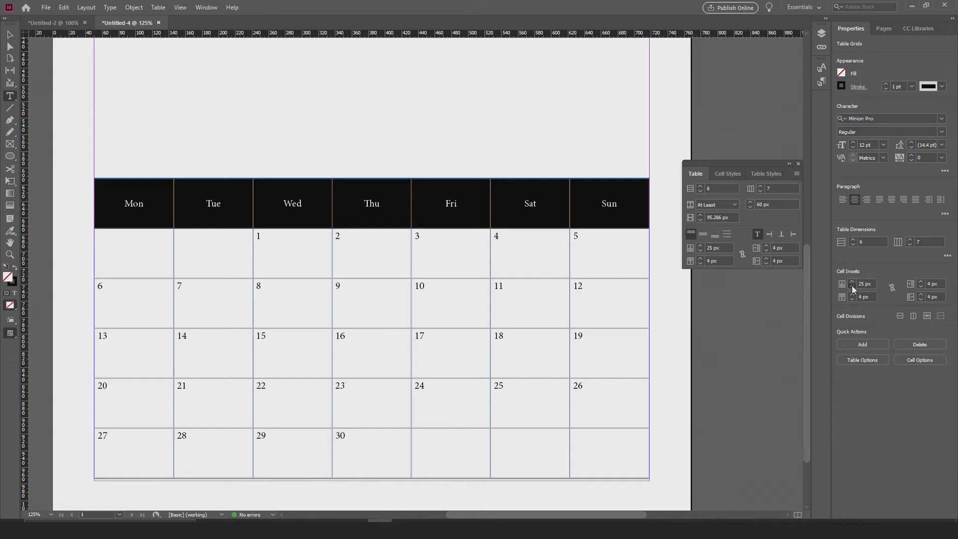
{"action": "left_click", "coordinate": [852, 288]}
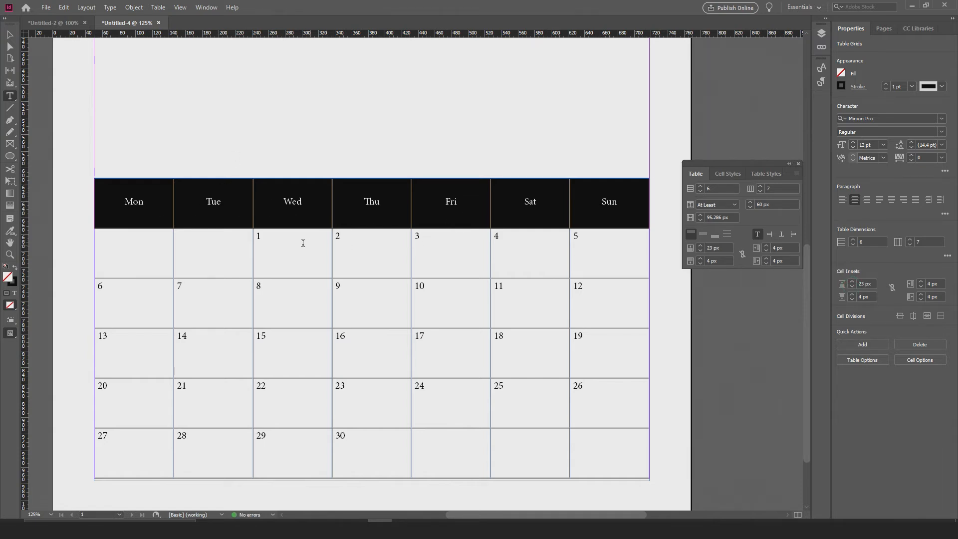
Step: Center the dates horizontally in the five rows below the headings and set their top cell inset to 23 px
{"action": "left_click_drag", "start_coordinate": [258, 237], "coordinate": [561, 264]}
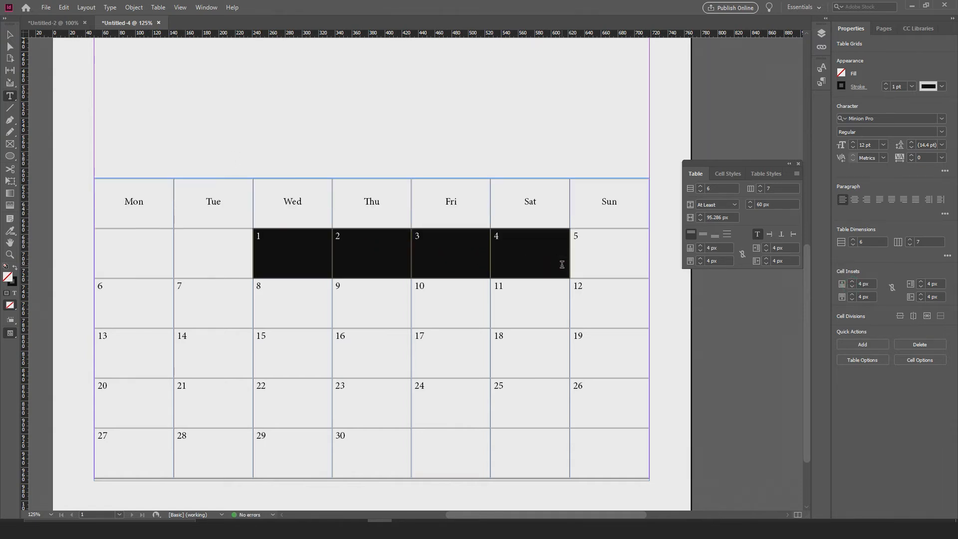
{"action": "left_click_drag", "start_coordinate": [111, 242], "coordinate": [617, 445]}
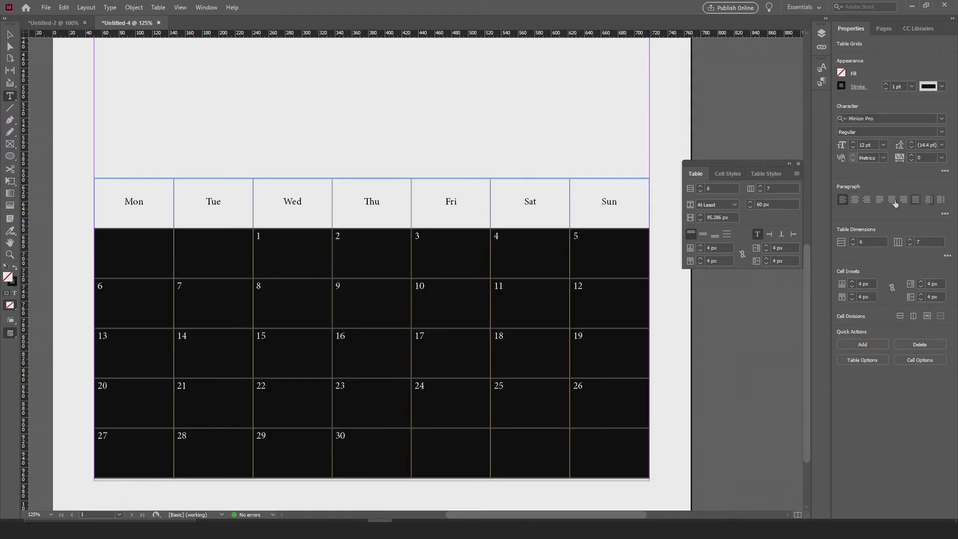
{"action": "left_click", "coordinate": [854, 201]}
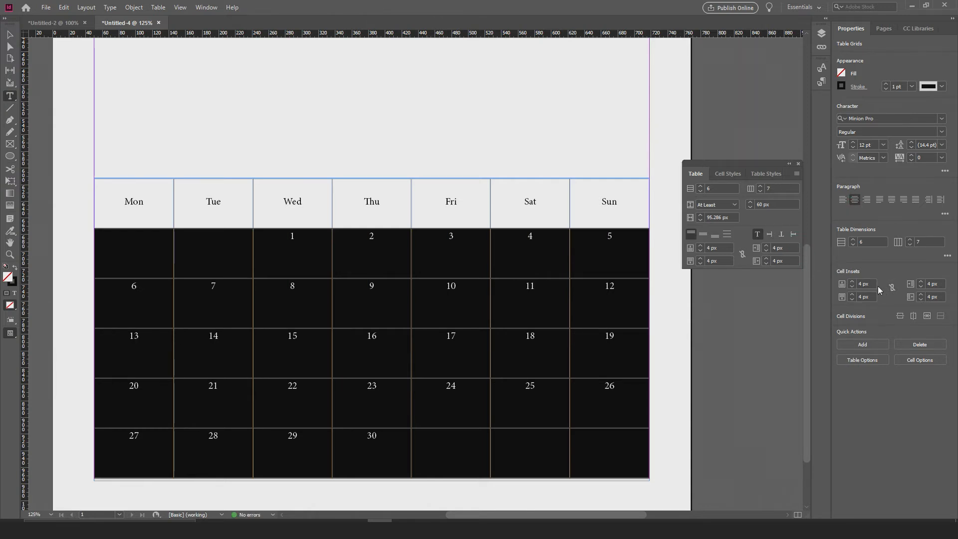
{"action": "left_click", "coordinate": [852, 282]}
{"action": "left_click", "coordinate": [852, 282]}
{"action": "left_click", "coordinate": [851, 281]}
{"action": "left_click", "coordinate": [851, 281]}
{"action": "left_click", "coordinate": [852, 281]}
{"action": "left_click", "coordinate": [852, 281]}
{"action": "left_click", "coordinate": [852, 281]}
{"action": "left_click", "coordinate": [852, 281]}
{"action": "left_click", "coordinate": [852, 281]}
{"action": "left_click", "coordinate": [852, 282]}
{"action": "left_click", "coordinate": [852, 281]}
{"action": "left_click", "coordinate": [852, 281]}
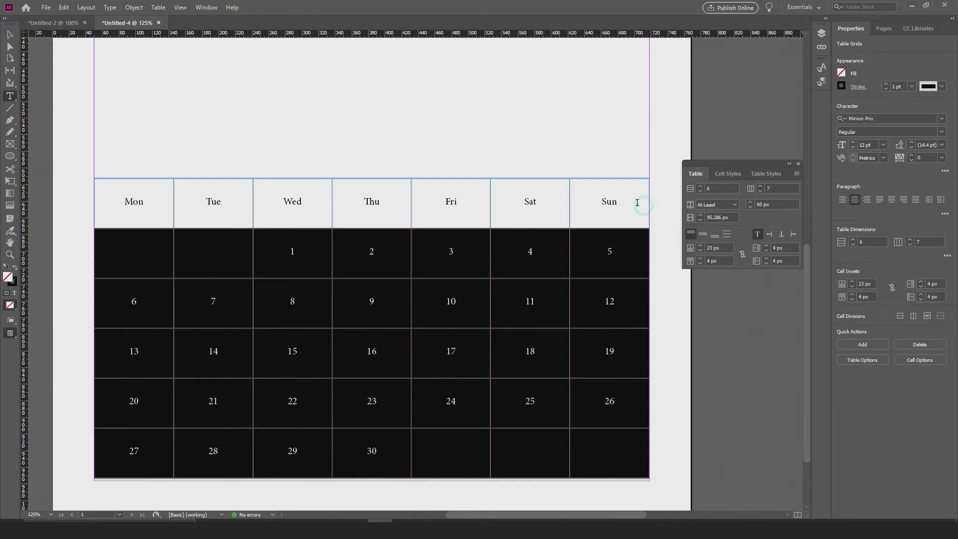
Step: Increase the top cell inset of all the date cells below the weekday headings to 25 px
{"action": "left_click", "coordinate": [628, 202]}
{"action": "left_click_drag", "start_coordinate": [627, 202], "coordinate": [569, 203]}
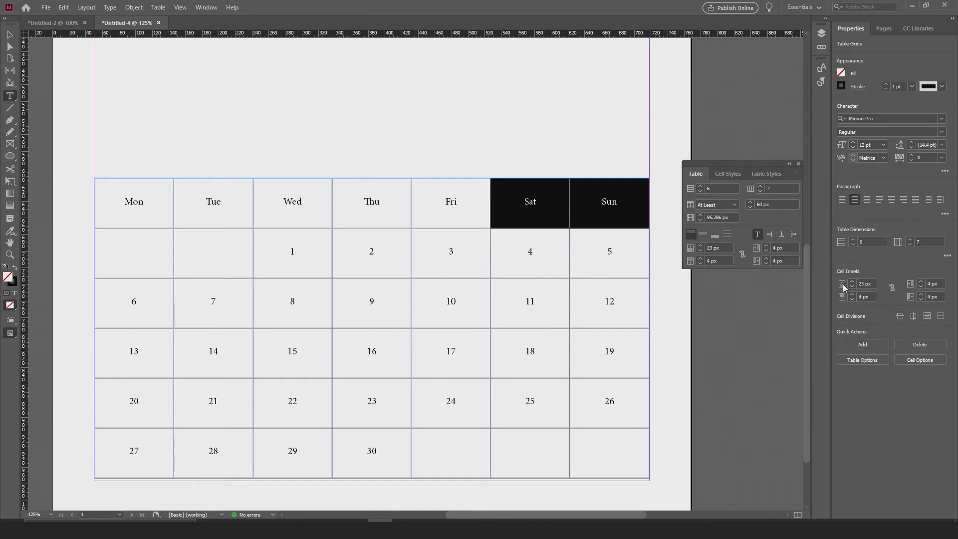
{"action": "left_click_drag", "start_coordinate": [306, 256], "coordinate": [637, 417]}
{"action": "left_click", "coordinate": [149, 249]}
{"action": "left_click_drag", "start_coordinate": [164, 257], "coordinate": [588, 429]}
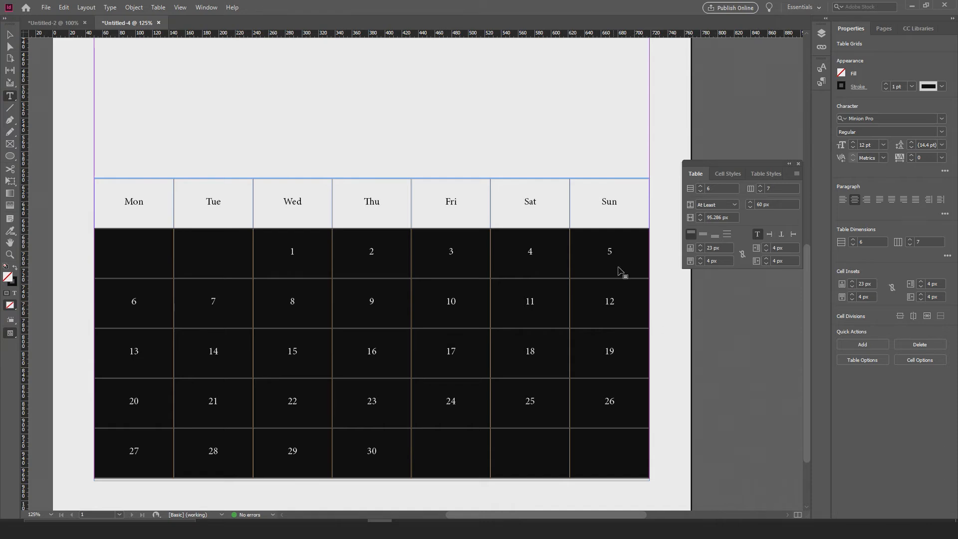
{"action": "left_click", "coordinate": [851, 281]}
{"action": "left_click", "coordinate": [850, 282]}
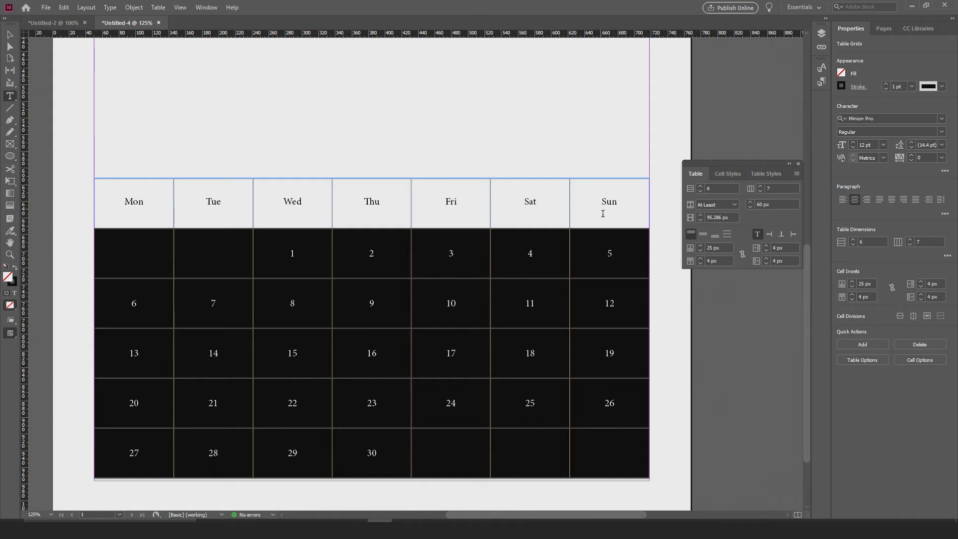
Step: Set the top cell inset of the weekday heading row to 25 px to match the date rows
{"action": "left_click_drag", "start_coordinate": [537, 202], "coordinate": [513, 205]}
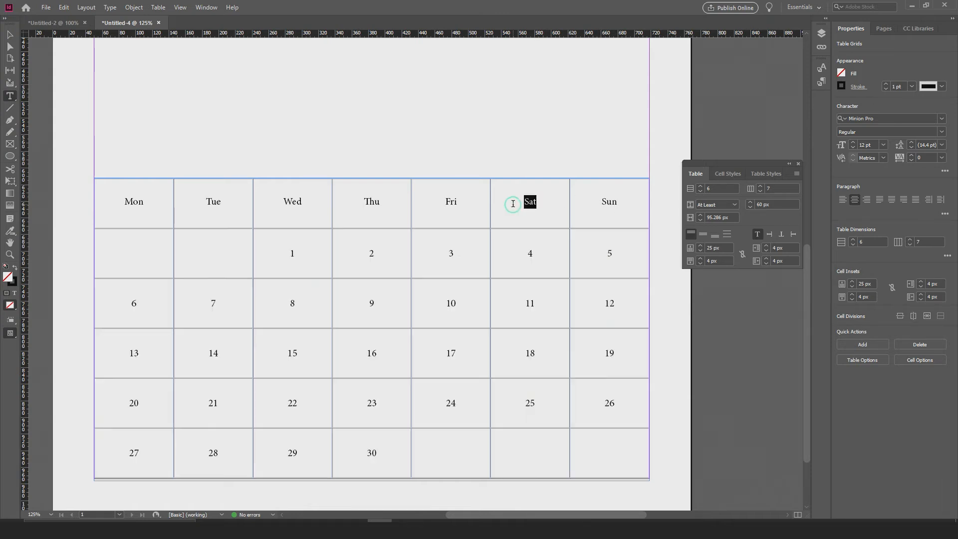
{"action": "left_click_drag", "start_coordinate": [542, 247], "coordinate": [509, 256]}
{"action": "left_click_drag", "start_coordinate": [537, 202], "coordinate": [535, 200]}
{"action": "double_click", "coordinate": [535, 201]}
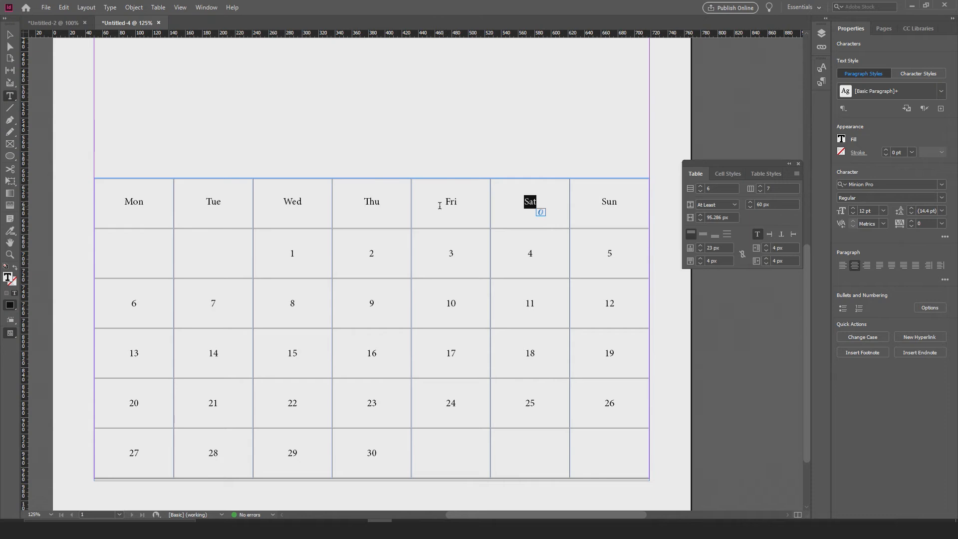
{"action": "left_click_drag", "start_coordinate": [123, 201], "coordinate": [588, 220]}
{"action": "left_click", "coordinate": [851, 281]}
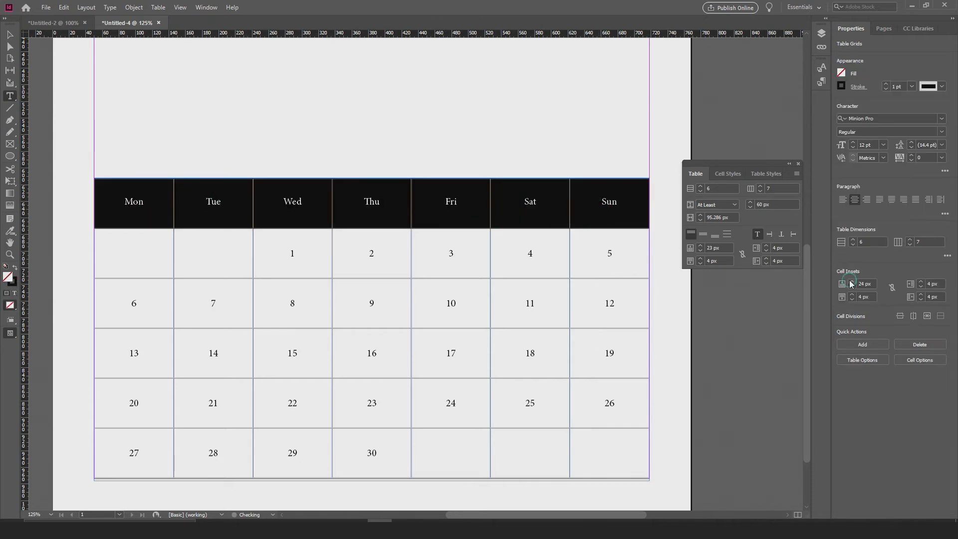
{"action": "left_click", "coordinate": [851, 281]}
{"action": "left_click", "coordinate": [611, 252]}
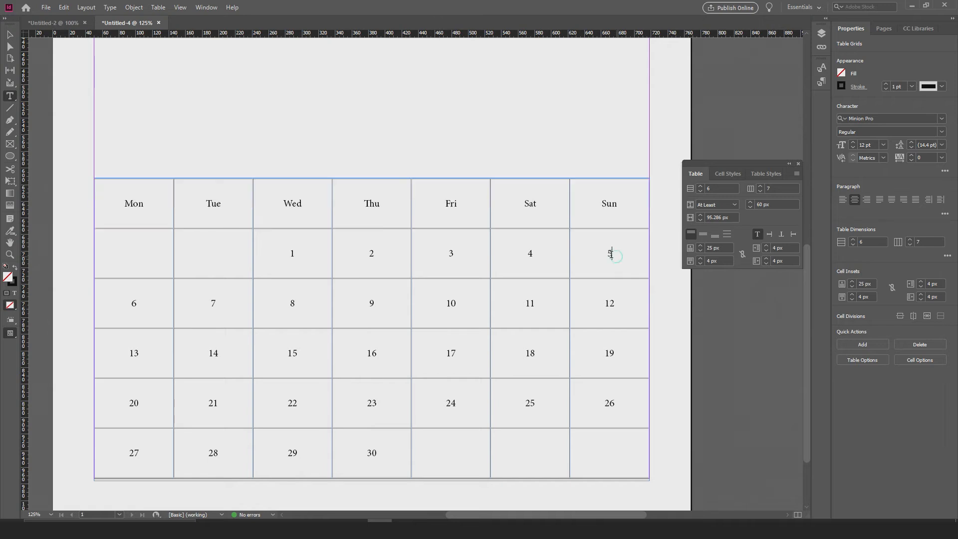
{"action": "left_click_drag", "start_coordinate": [611, 253], "coordinate": [568, 254]}
{"action": "left_click_drag", "start_coordinate": [618, 203], "coordinate": [632, 257]}
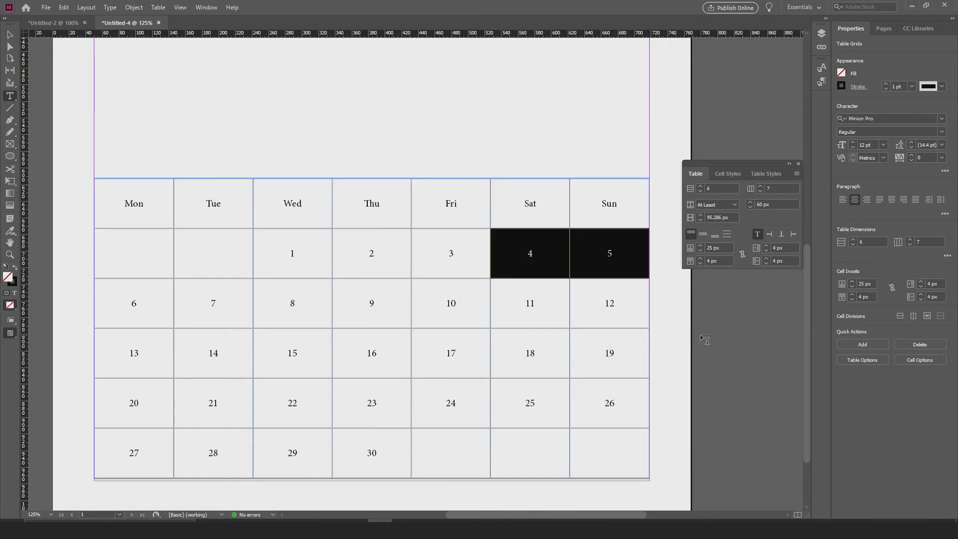
Step: Remove the outer border of the whole table by setting its stroke to 0 pt
{"action": "left_click", "coordinate": [10, 34]}
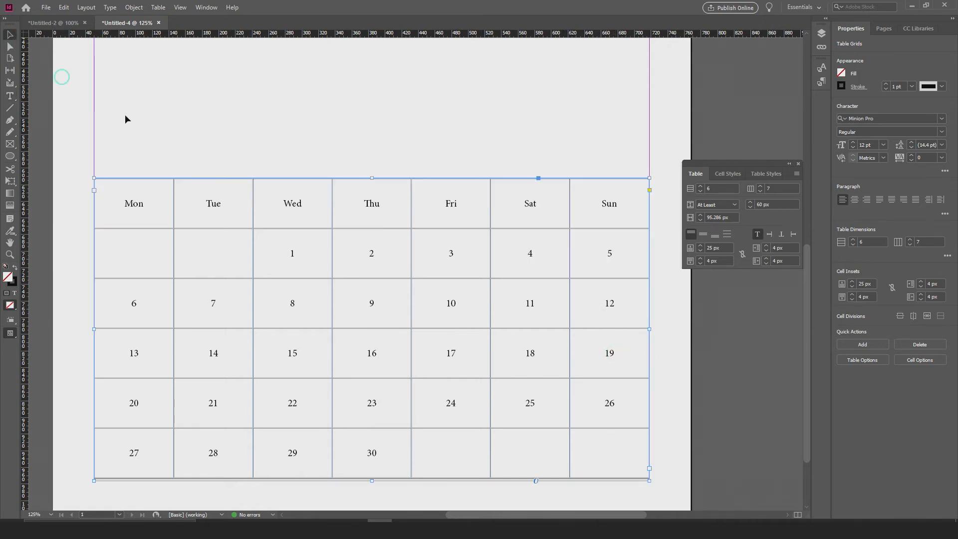
{"action": "double_click", "coordinate": [113, 188]}
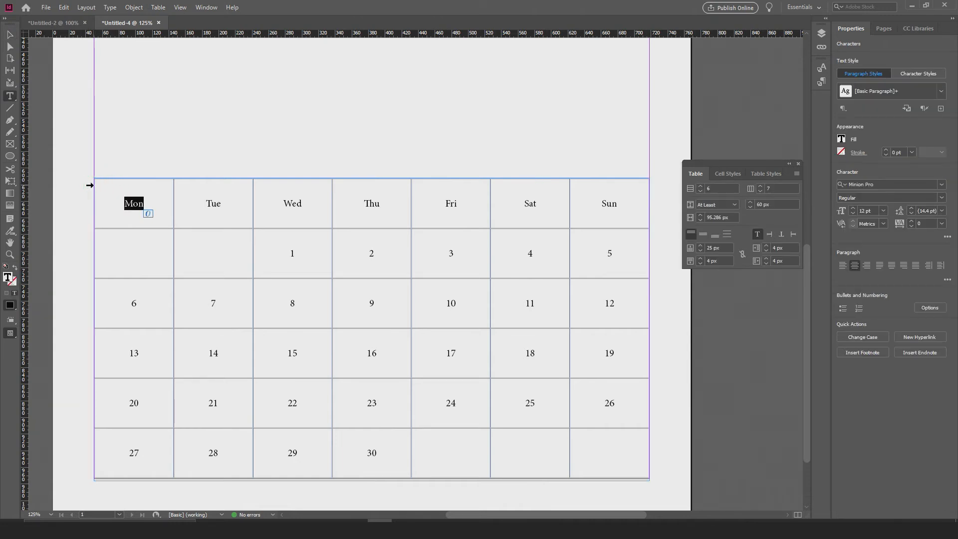
{"action": "left_click", "coordinate": [89, 185]}
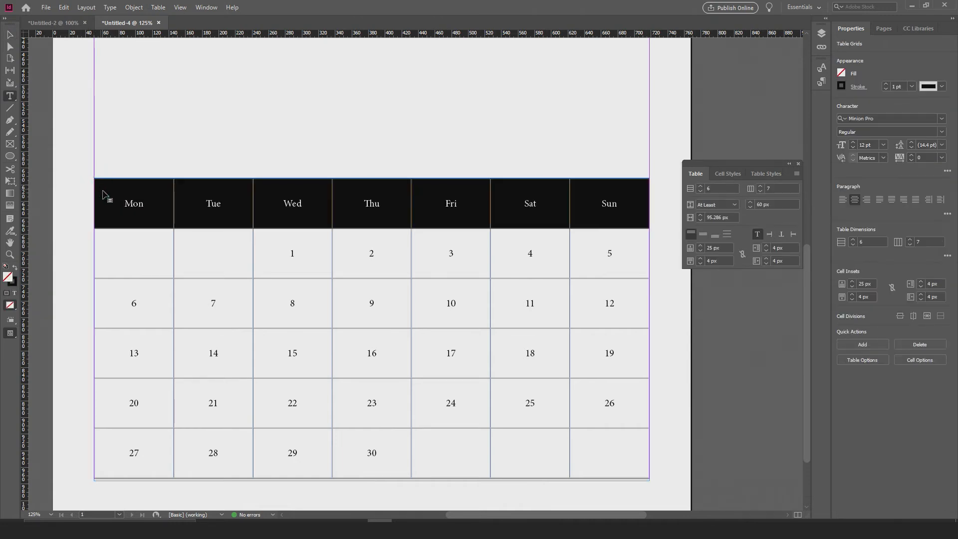
{"action": "left_click_drag", "start_coordinate": [101, 188], "coordinate": [538, 462]}
{"action": "key", "text": "ctrl+z"}
{"action": "left_click_drag", "start_coordinate": [103, 206], "coordinate": [596, 464]}
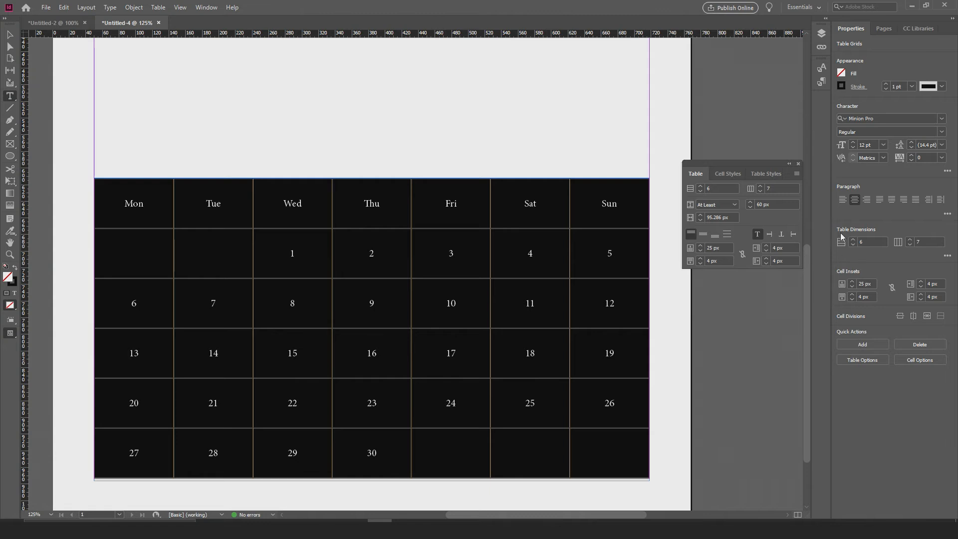
{"action": "left_click", "coordinate": [885, 91]}
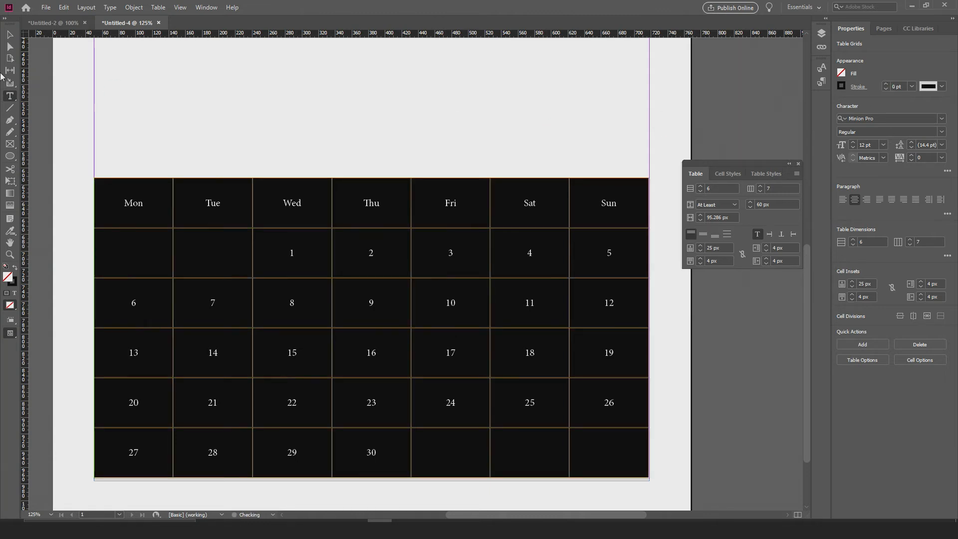
Step: Preview the page without guides and frame edges to examine the table's outer border, and return to the normal view
{"action": "left_click", "coordinate": [10, 34]}
{"action": "left_click", "coordinate": [174, 134]}
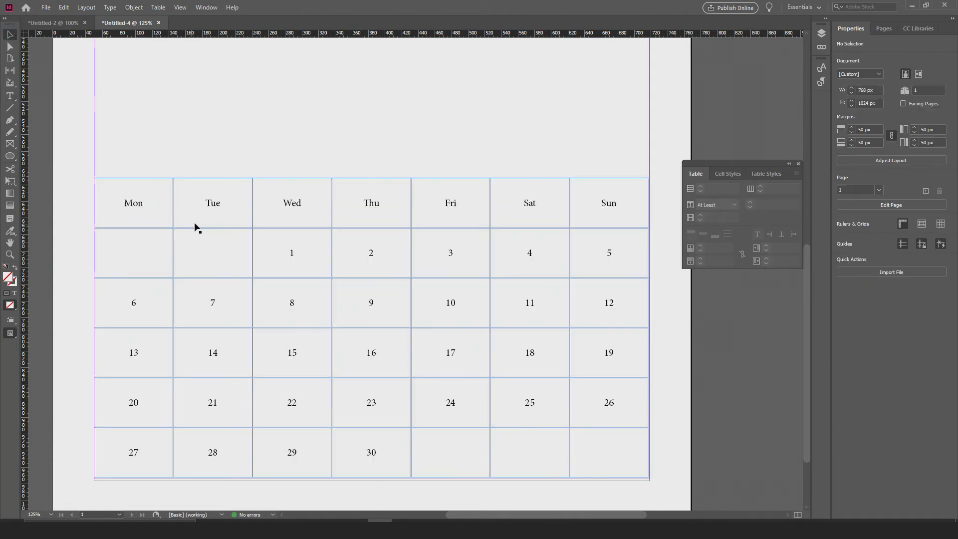
{"action": "scroll", "coordinate": [196, 225], "scroll_direction": "down", "scroll_amount": 1, "text": "alt"}
{"action": "scroll", "coordinate": [196, 225], "scroll_direction": "up", "scroll_amount": 1, "text": "alt"}
{"action": "scroll", "coordinate": [152, 218], "scroll_direction": "down", "scroll_amount": 1, "text": "alt"}
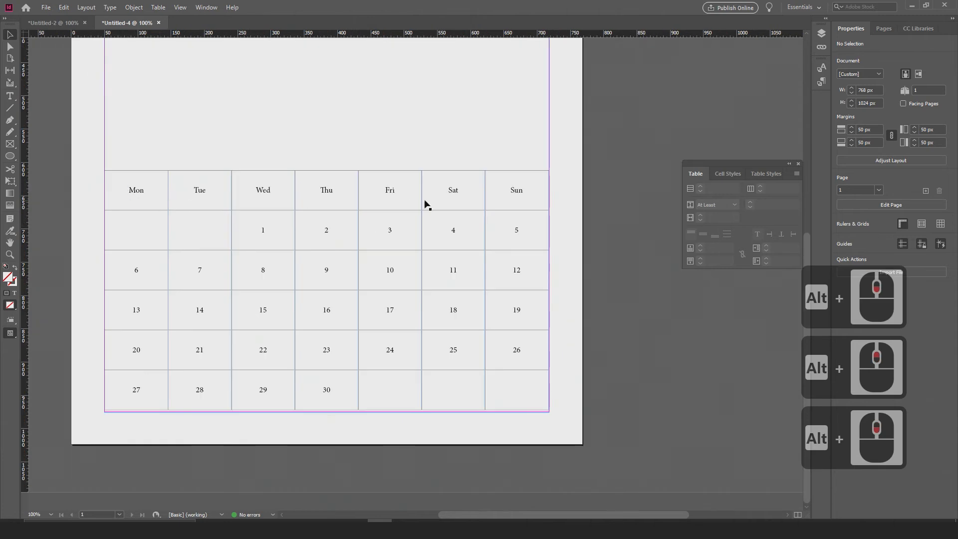
{"action": "left_click", "coordinate": [618, 325]}
{"action": "key", "text": "w"}
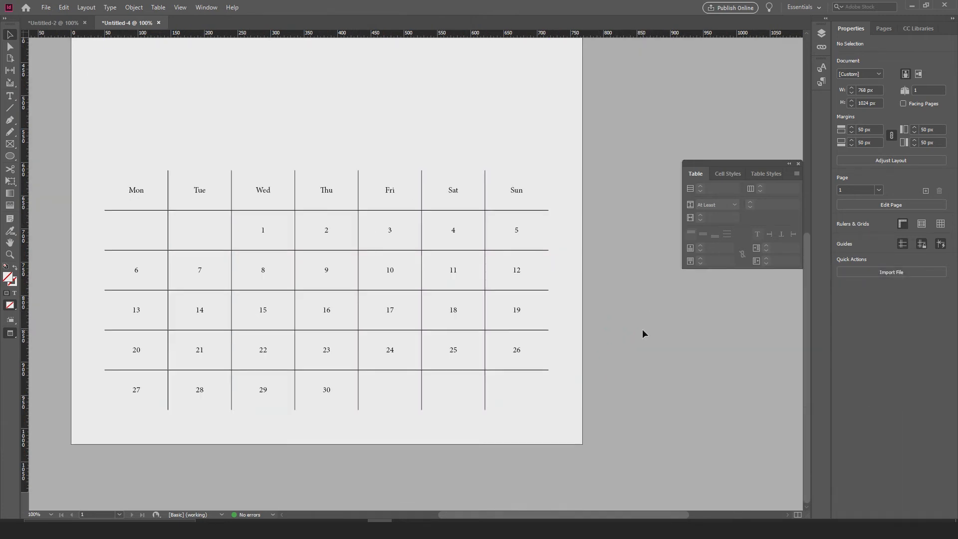
{"action": "key", "text": "w"}
{"action": "scroll", "coordinate": [177, 226], "scroll_direction": "up", "scroll_amount": 1, "text": "alt"}
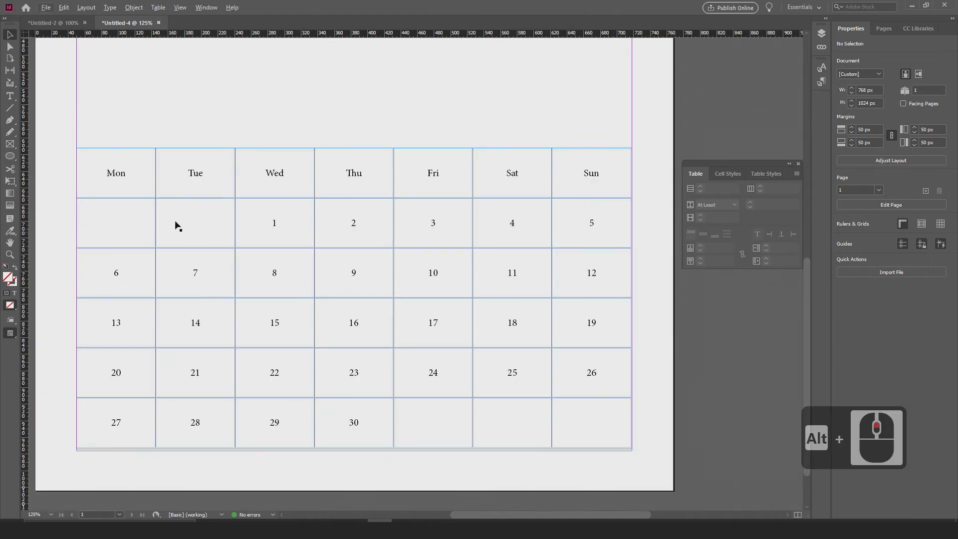
{"action": "left_click", "coordinate": [77, 175]}
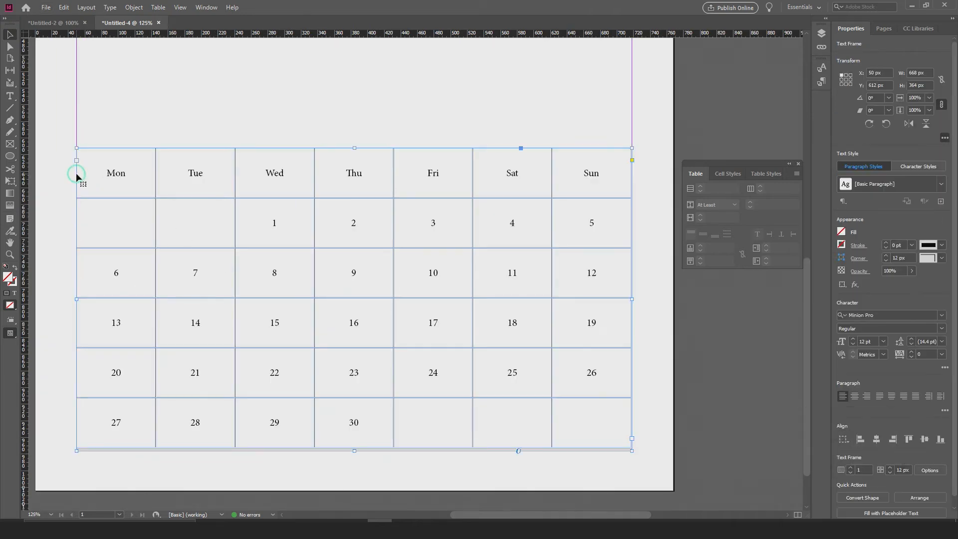
{"action": "left_click_drag", "start_coordinate": [78, 202], "coordinate": [79, 210]}
{"action": "left_click", "coordinate": [165, 252]}
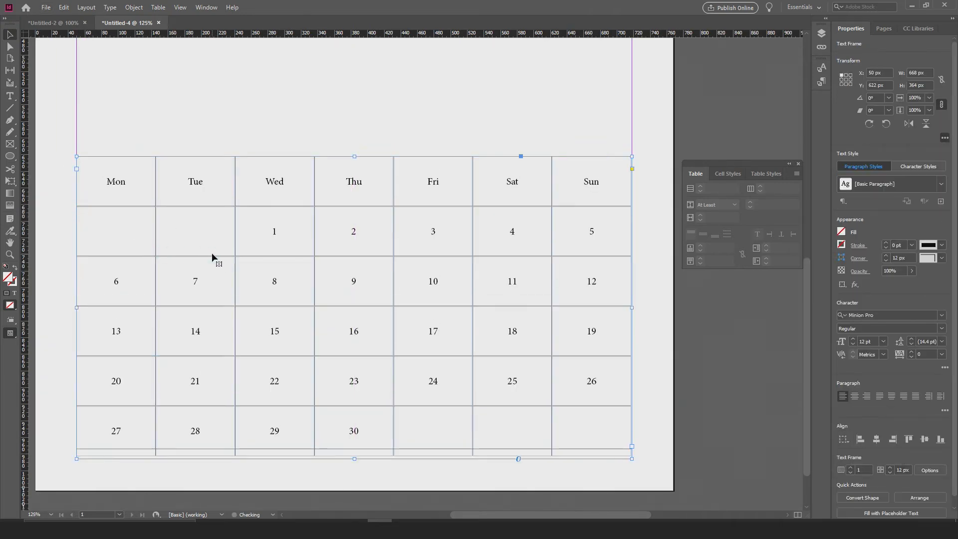
{"action": "key", "text": "ctrl+z"}
Step: Set the vertical borders of the Mon column to a 0 pt stroke, keeping its horizontal lines
{"action": "left_click_drag", "start_coordinate": [204, 272], "coordinate": [300, 278]}
{"action": "left_click", "coordinate": [274, 168]}
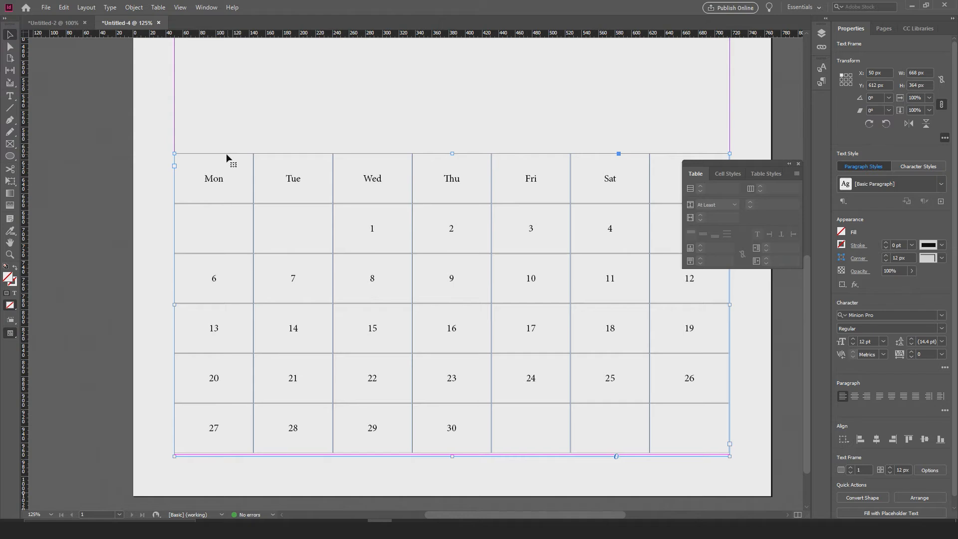
{"action": "double_click", "coordinate": [230, 182]}
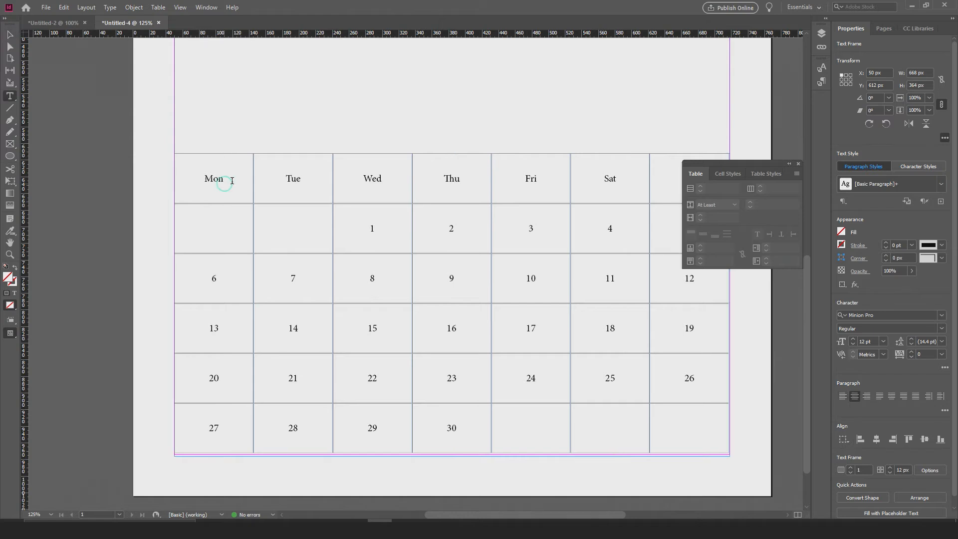
{"action": "left_click", "coordinate": [217, 149]}
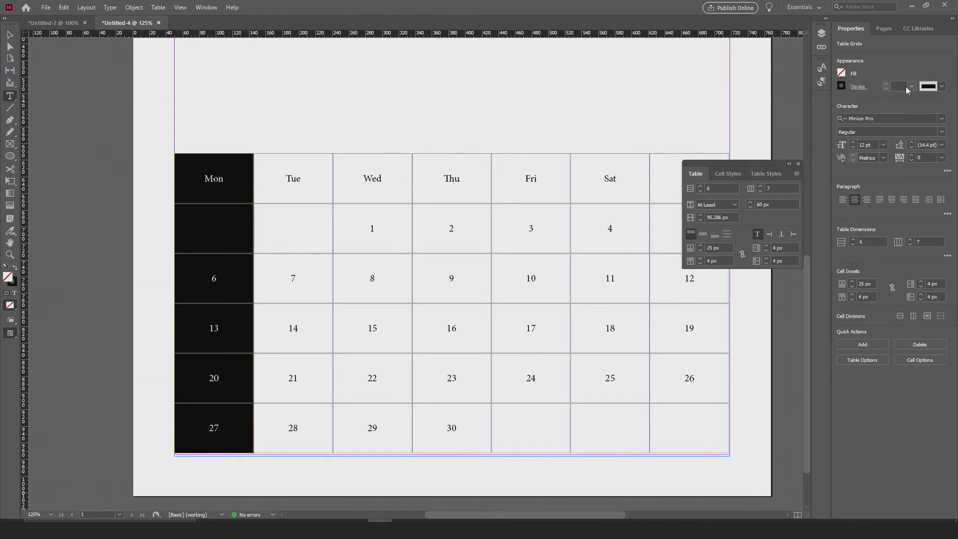
{"action": "left_click", "coordinate": [911, 86]}
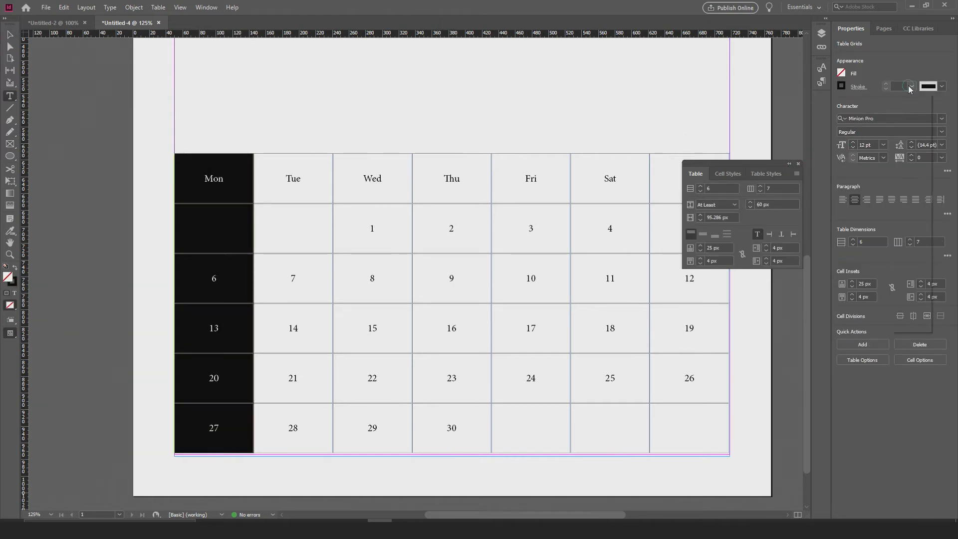
{"action": "left_click", "coordinate": [904, 96]}
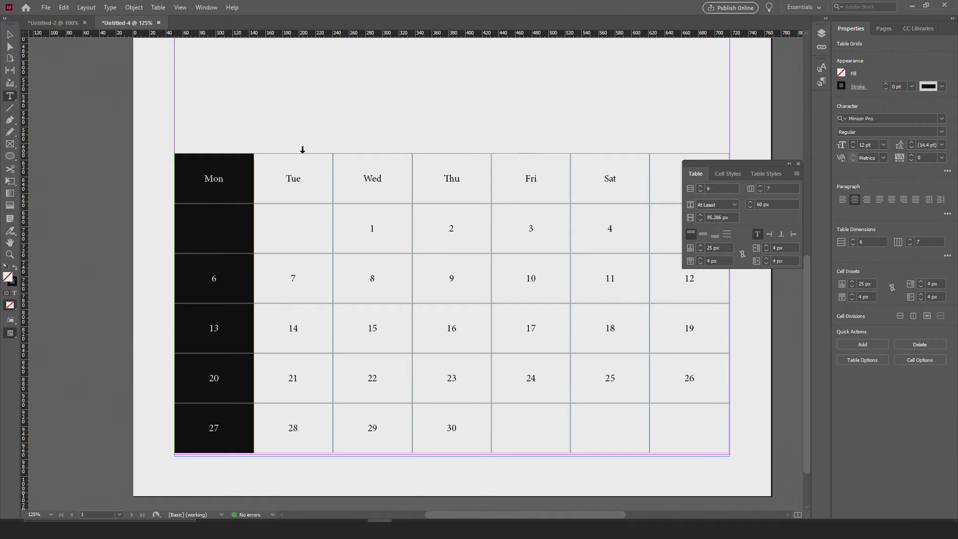
Step: Set the vertical borders of the Tue and Wed columns to a 0 pt stroke
{"action": "left_click", "coordinate": [303, 149]}
{"action": "left_click", "coordinate": [911, 86]}
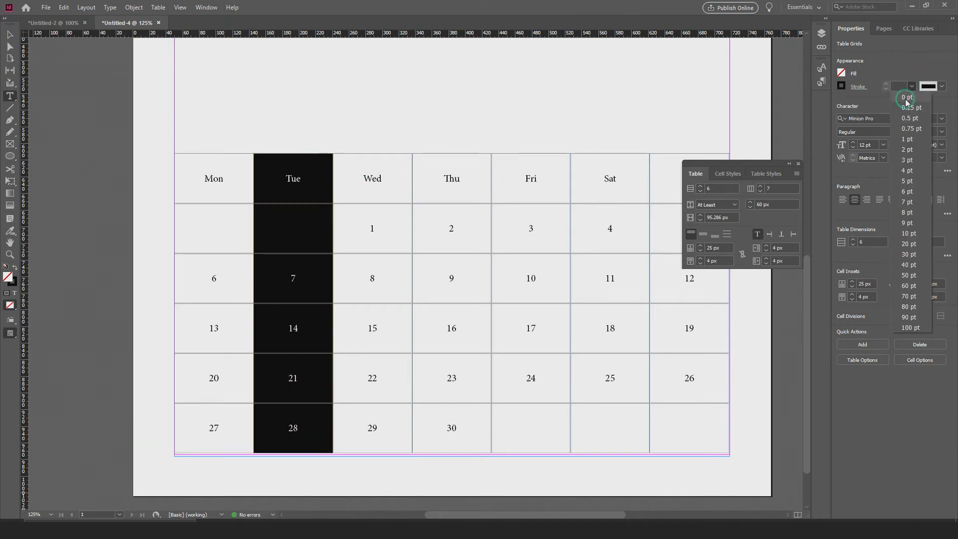
{"action": "left_click", "coordinate": [907, 98]}
{"action": "left_click", "coordinate": [382, 150]}
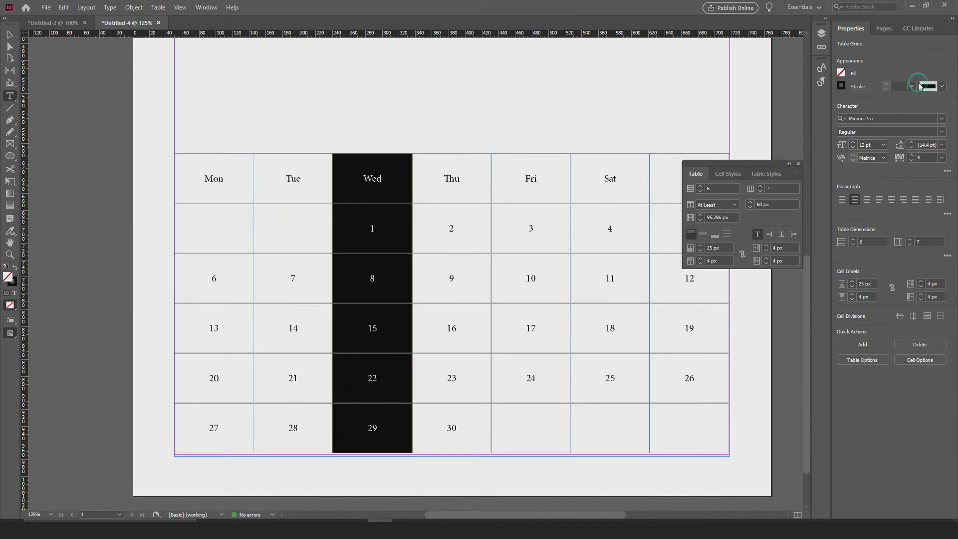
{"action": "left_click", "coordinate": [919, 86]}
{"action": "left_click", "coordinate": [906, 98]}
Step: Set the vertical borders of the Thu and Fri columns to a 0 pt stroke
{"action": "left_click", "coordinate": [532, 177]}
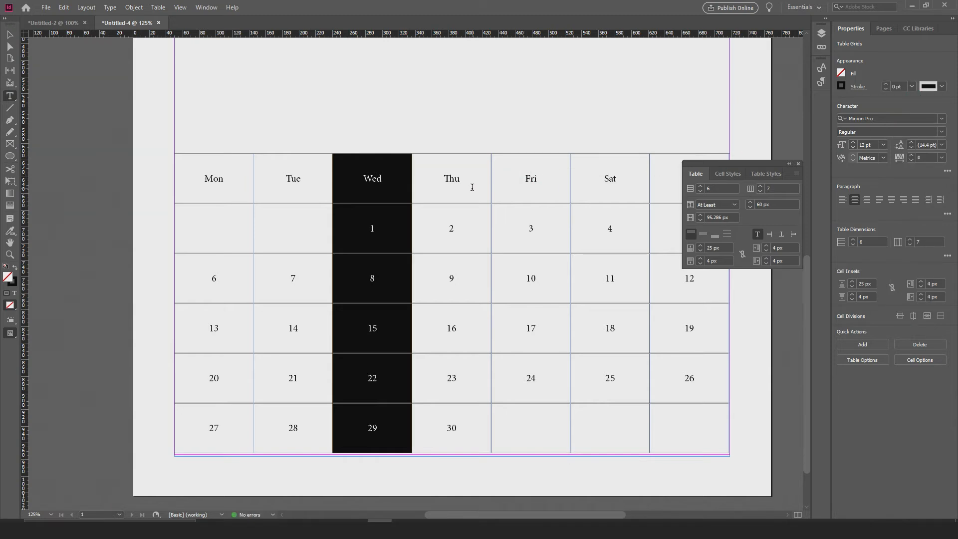
{"action": "left_click", "coordinate": [470, 150]}
{"action": "left_click", "coordinate": [911, 86]}
{"action": "left_click", "coordinate": [906, 98]}
{"action": "left_click", "coordinate": [543, 151]}
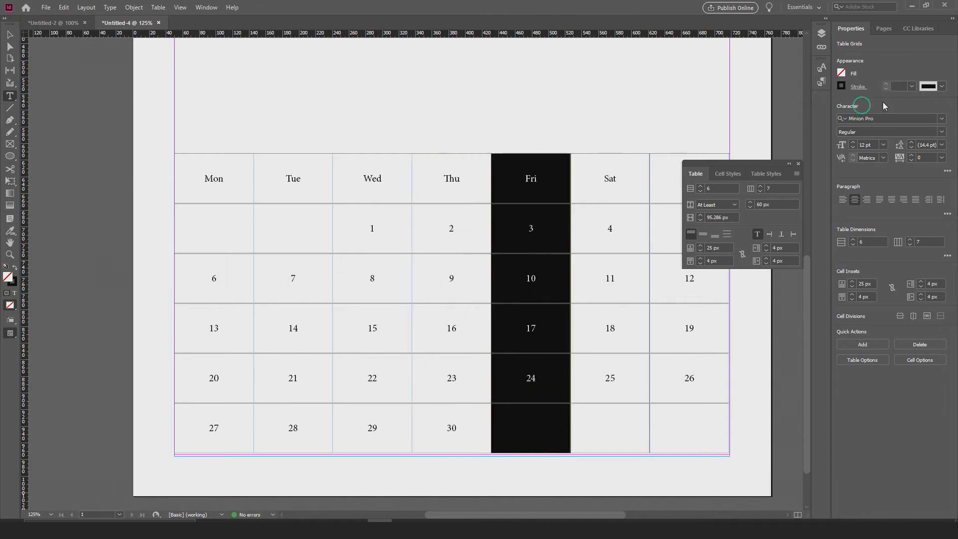
{"action": "left_click", "coordinate": [911, 87]}
{"action": "left_click", "coordinate": [907, 98]}
Step: Set the vertical borders of the Sat and Sun columns to a 0 pt stroke
{"action": "left_click", "coordinate": [611, 149]}
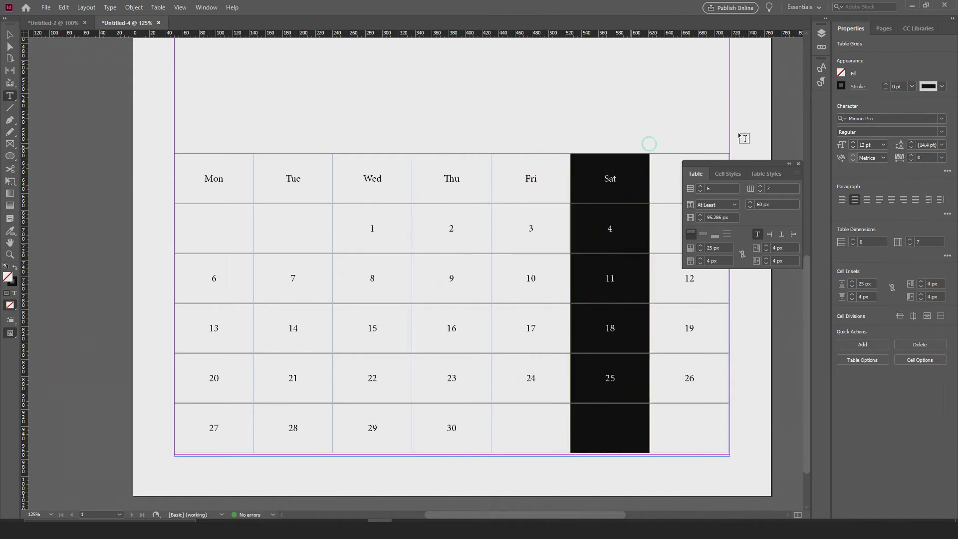
{"action": "left_click", "coordinate": [911, 86]}
{"action": "left_click", "coordinate": [907, 97]}
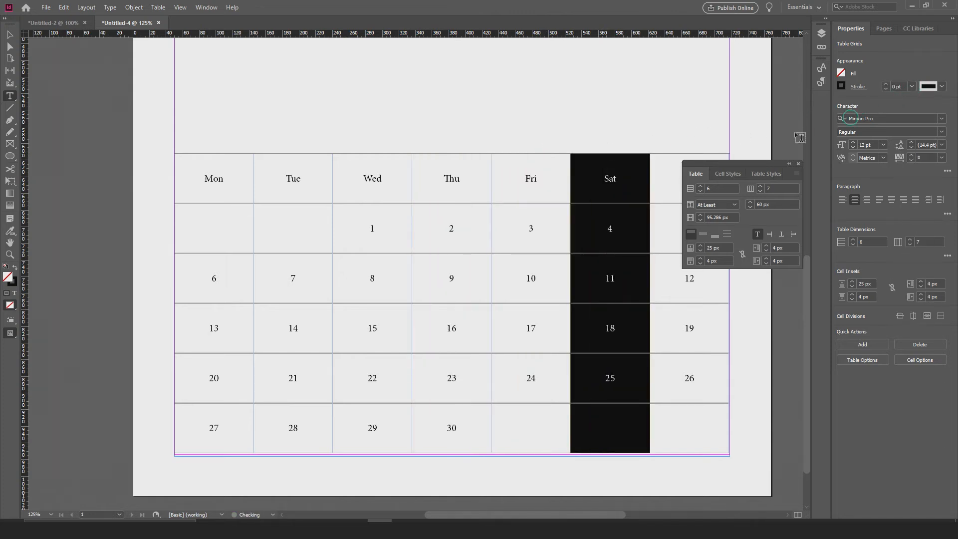
{"action": "left_click", "coordinate": [683, 150]}
{"action": "left_click", "coordinate": [911, 87]}
{"action": "left_click", "coordinate": [906, 98]}
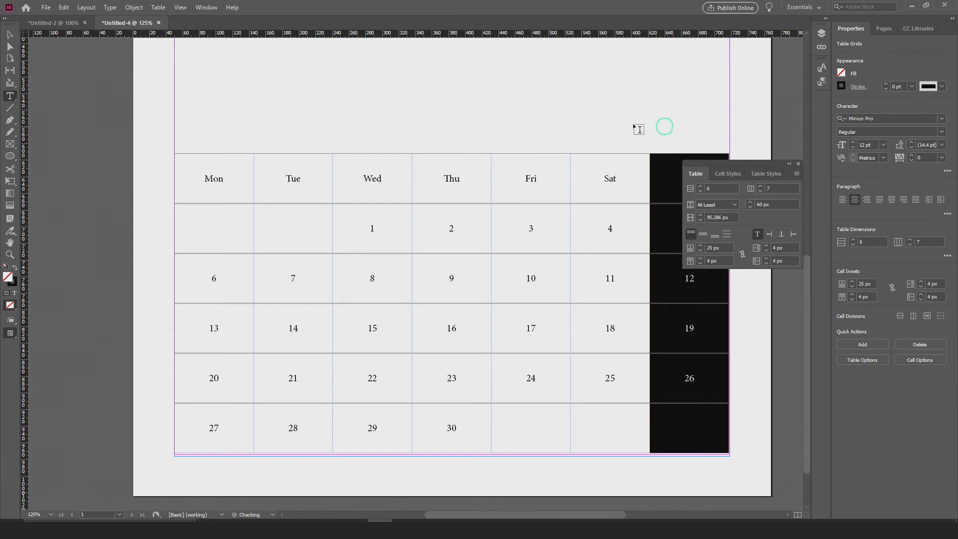
Step: Preview the page without guides to check the table's vertical and horizontal lines, and return to the normal view
{"action": "left_click", "coordinate": [11, 36]}
{"action": "left_click", "coordinate": [40, 91]}
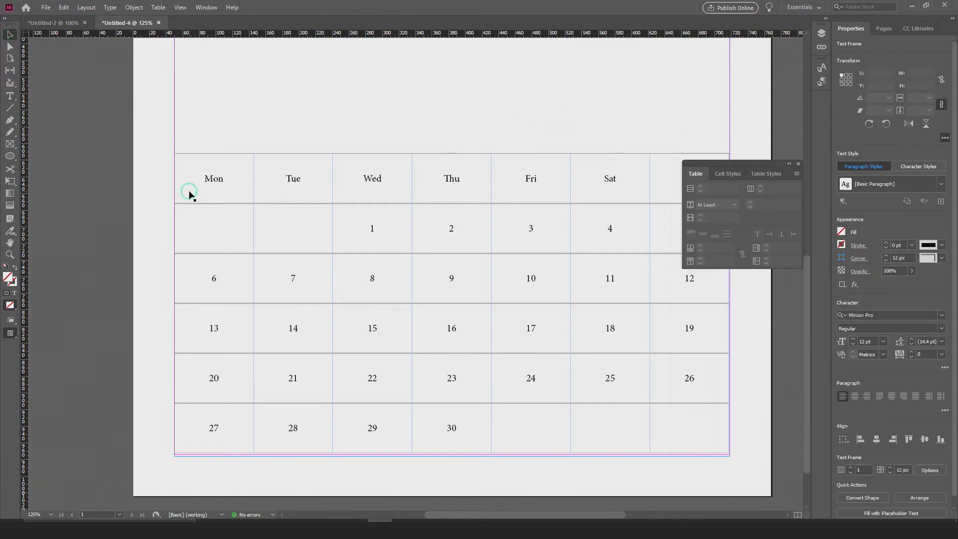
{"action": "key", "text": "w"}
{"action": "left_click_drag", "start_coordinate": [544, 327], "coordinate": [477, 312]}
{"action": "left_click_drag", "start_coordinate": [196, 291], "coordinate": [288, 300]}
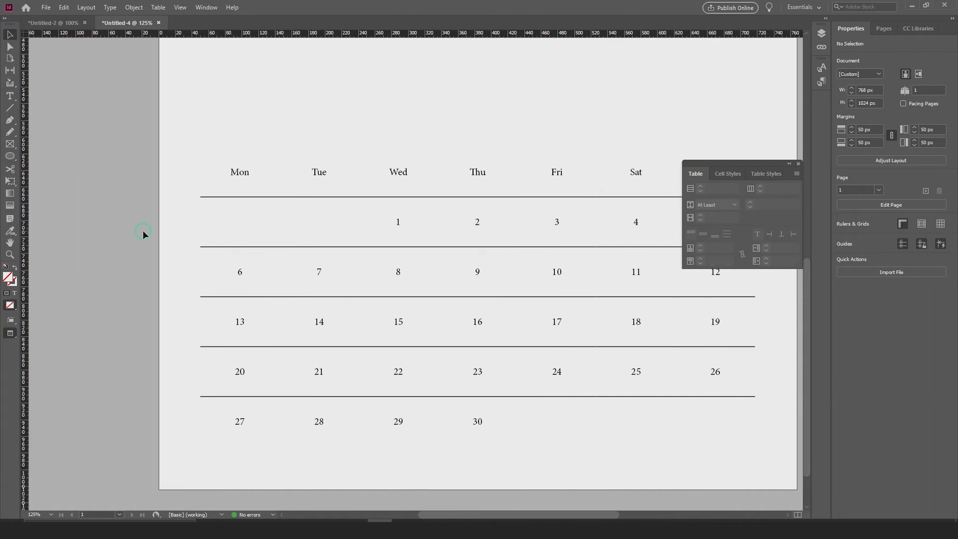
{"action": "key", "text": "w"}
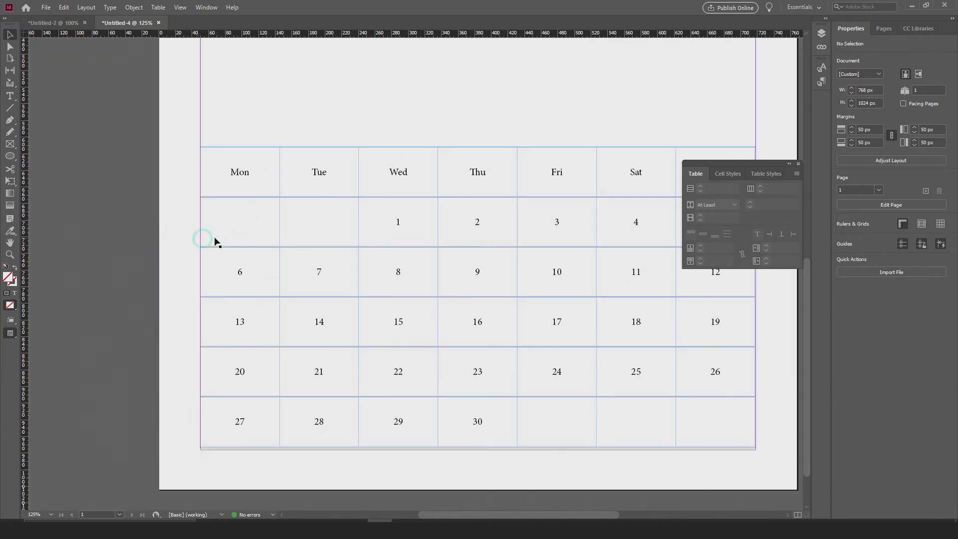
Step: Set the horizontal borders of the weekday header row and the first date row to a 0 pt stroke
{"action": "double_click", "coordinate": [220, 170]}
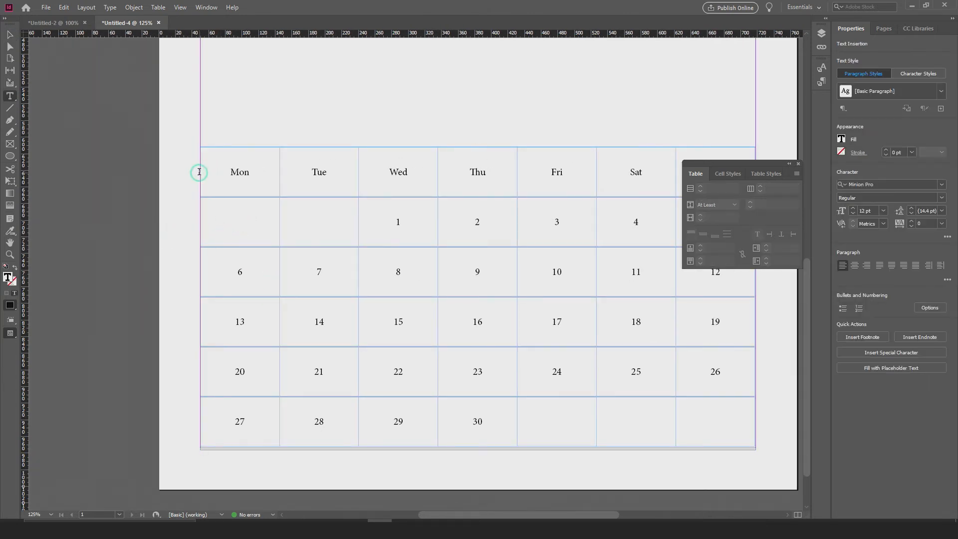
{"action": "left_click", "coordinate": [200, 172]}
{"action": "left_click", "coordinate": [911, 87]}
{"action": "left_click", "coordinate": [897, 101]}
{"action": "left_click", "coordinate": [199, 220]}
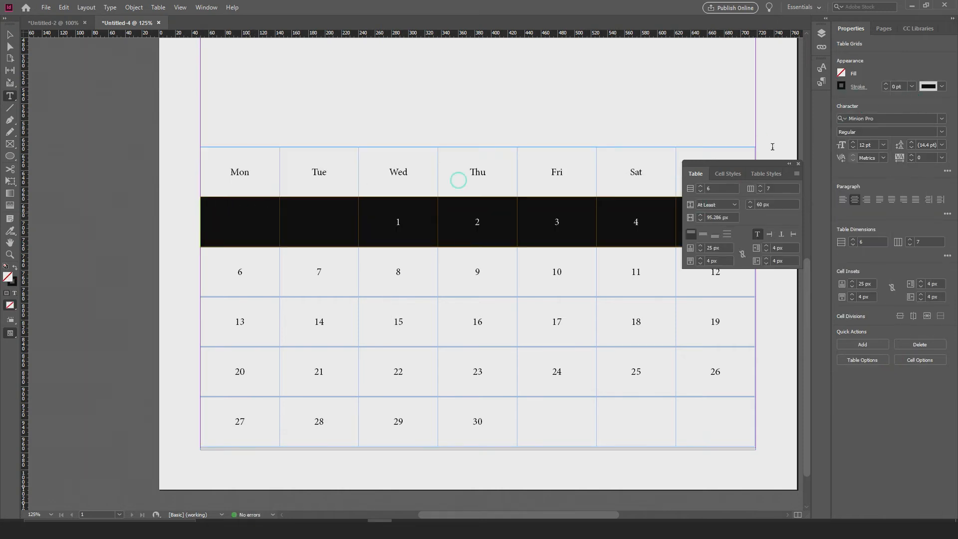
{"action": "left_click", "coordinate": [911, 86]}
{"action": "left_click", "coordinate": [897, 97]}
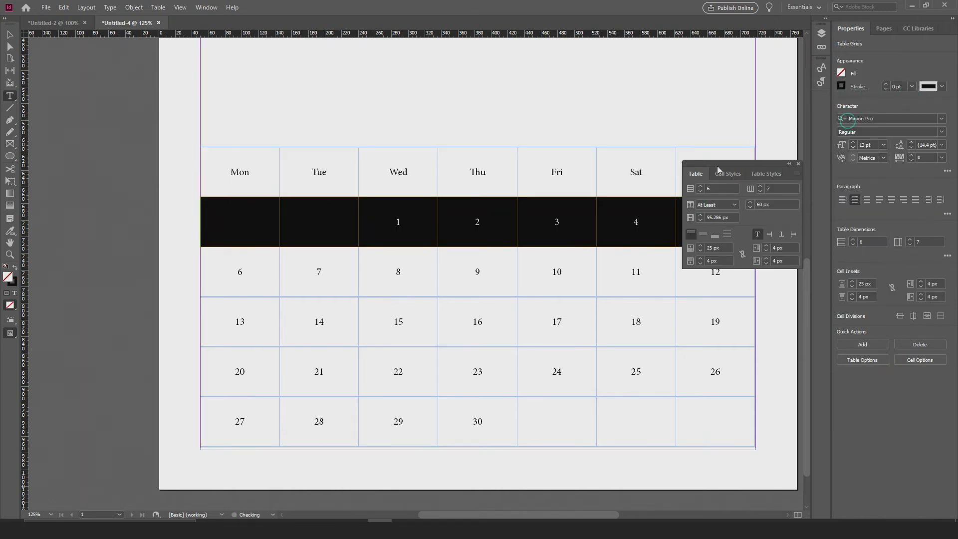
Step: Set the borders of the date rows starting with 6 and 13 to a 0 pt stroke
{"action": "left_click", "coordinate": [197, 273]}
{"action": "left_click", "coordinate": [911, 87]}
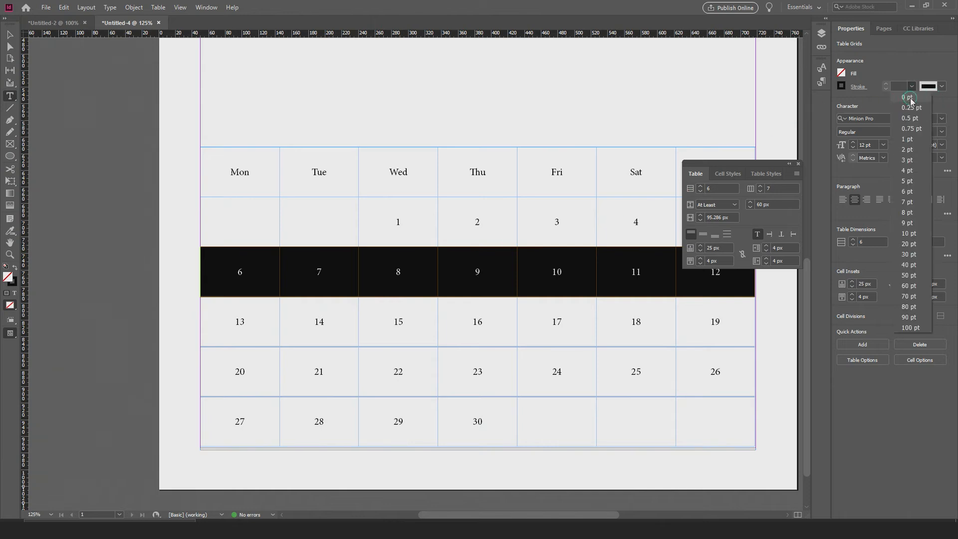
{"action": "left_click", "coordinate": [898, 99]}
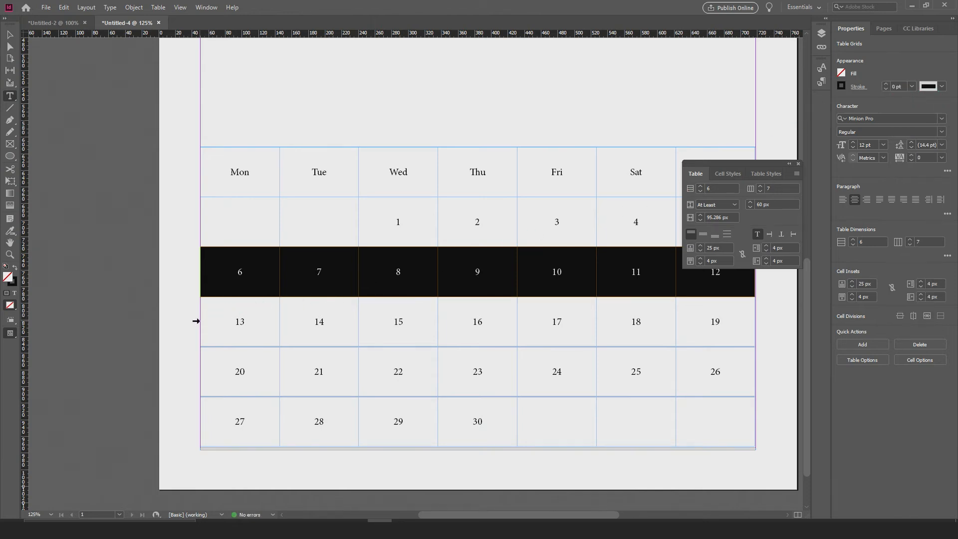
{"action": "left_click", "coordinate": [196, 322]}
{"action": "left_click", "coordinate": [911, 86]}
{"action": "left_click", "coordinate": [905, 99]}
Step: Set the borders of the date rows starting with 20 and 27 to a 0 pt stroke
{"action": "left_click", "coordinate": [196, 371]}
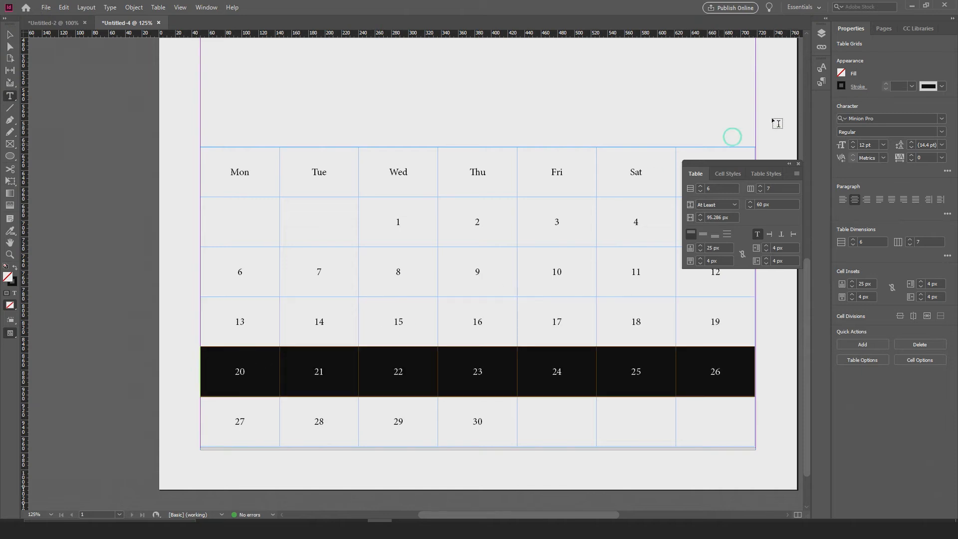
{"action": "left_click", "coordinate": [911, 86]}
{"action": "left_click", "coordinate": [905, 99]}
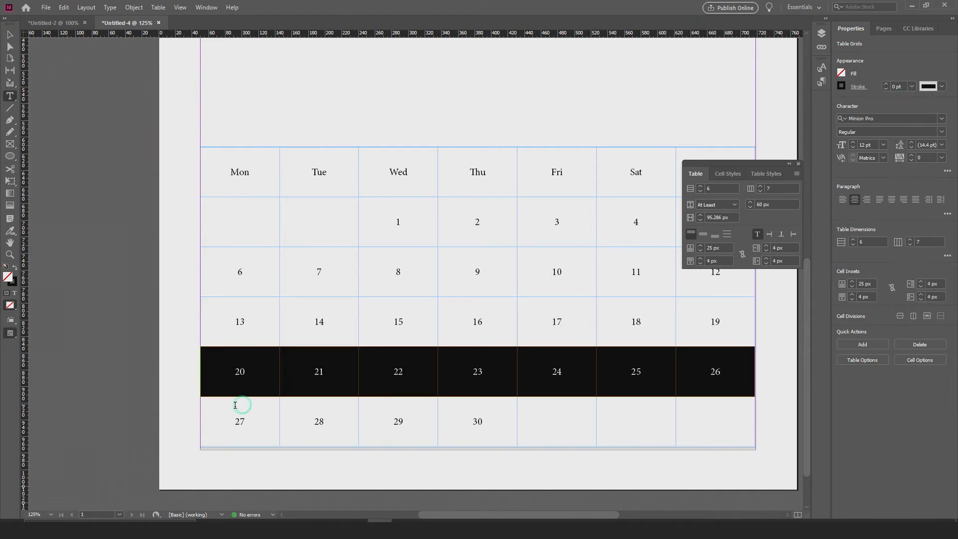
{"action": "left_click", "coordinate": [196, 420]}
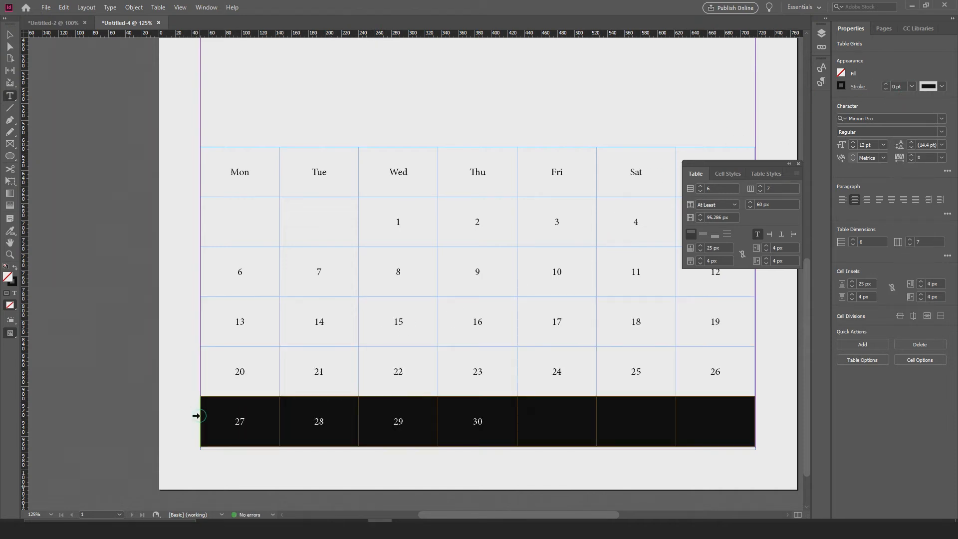
{"action": "left_click", "coordinate": [915, 88]}
{"action": "left_click", "coordinate": [906, 102]}
Step: Preview the page without guides to check the borderless table, close the floating Table panel, and return to the normal view
{"action": "key", "text": "Escape"}
{"action": "left_click", "coordinate": [189, 240]}
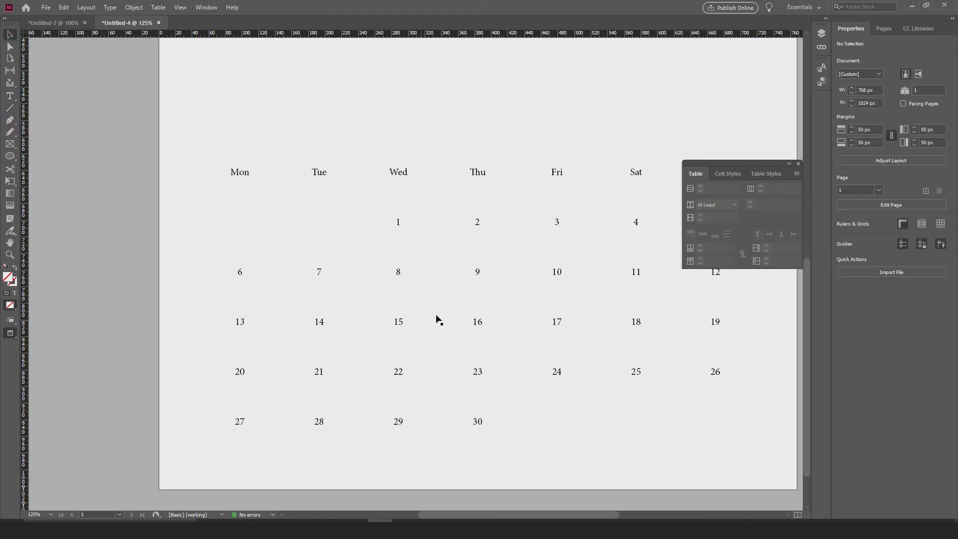
{"action": "scroll", "coordinate": [437, 319], "scroll_direction": "down", "scroll_amount": 1}
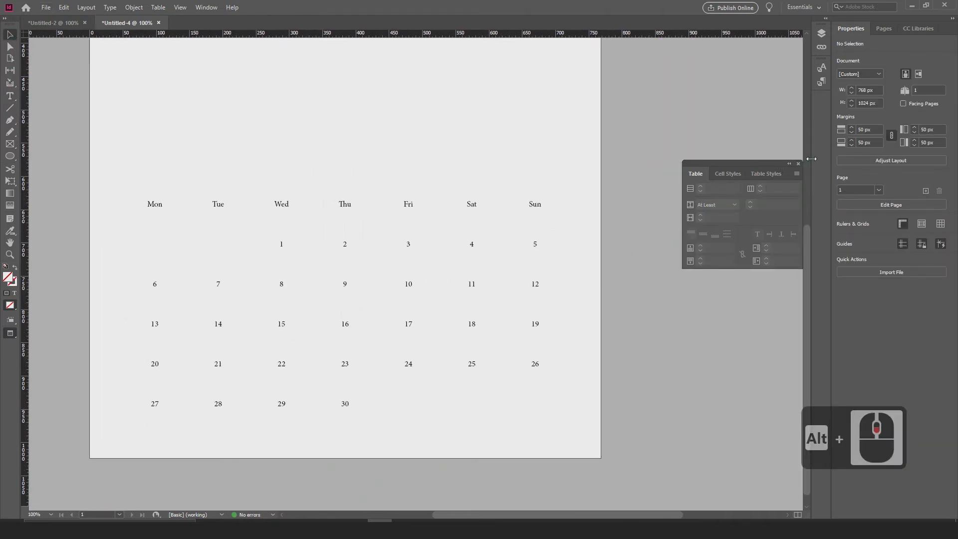
{"action": "left_click", "coordinate": [798, 163]}
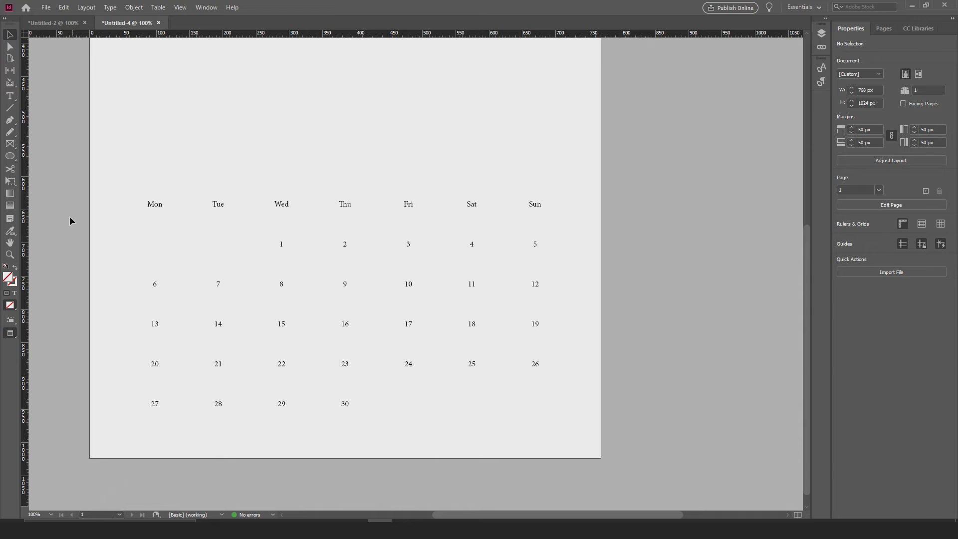
{"action": "key", "text": "w"}
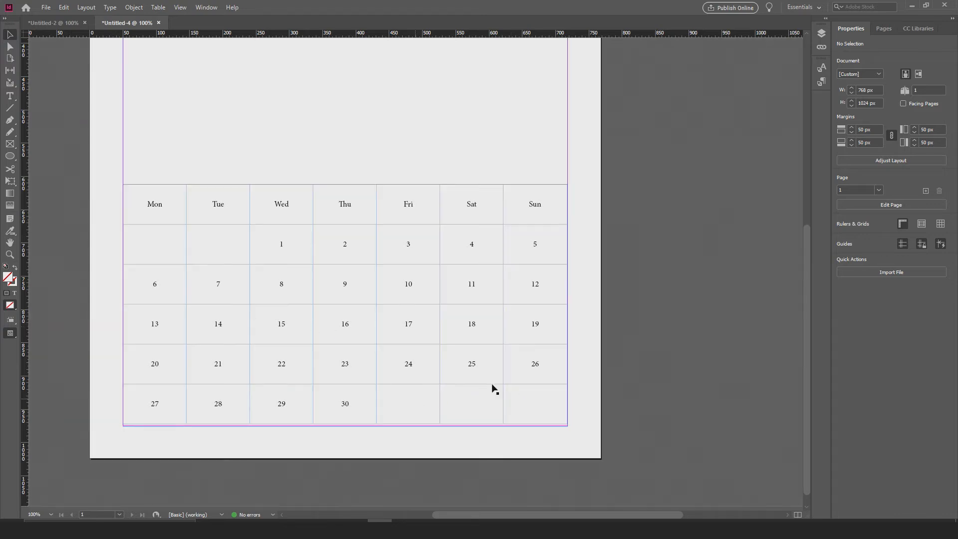
{"action": "left_click_drag", "start_coordinate": [214, 293], "coordinate": [281, 290]}
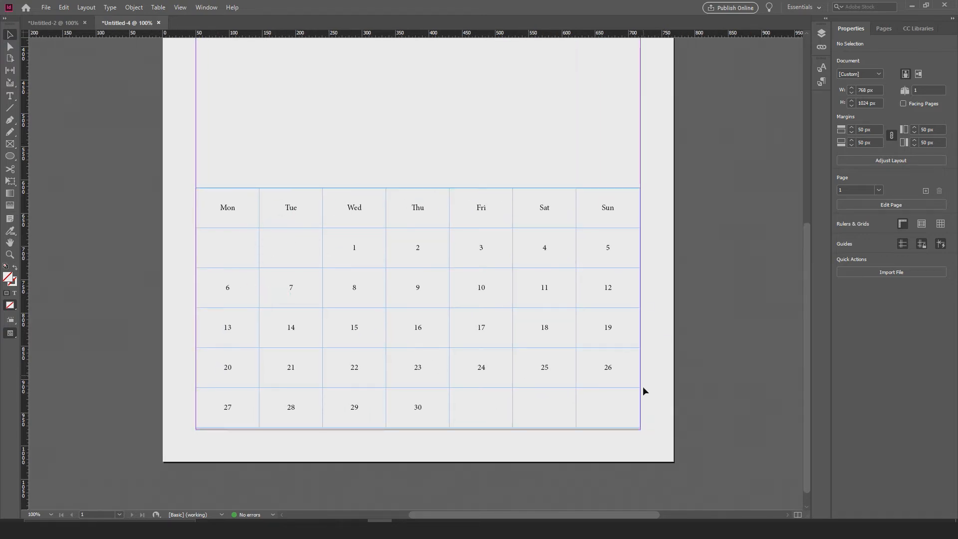
Step: Consult the system calendar and fill the empty Mon and Tue cells of the first date row with 30 and 31
{"action": "left_click", "coordinate": [915, 521]}
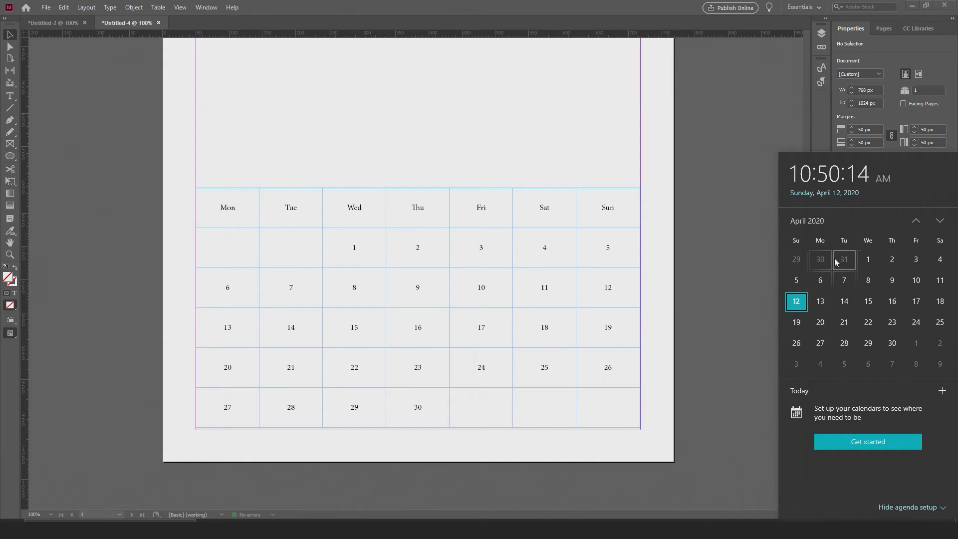
{"action": "left_click", "coordinate": [279, 249]}
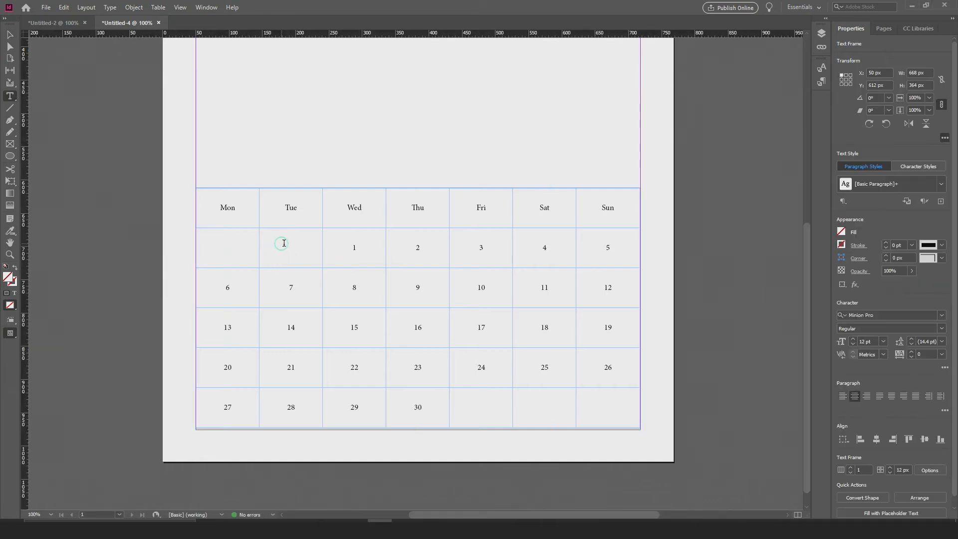
{"action": "double_click", "coordinate": [294, 252]}
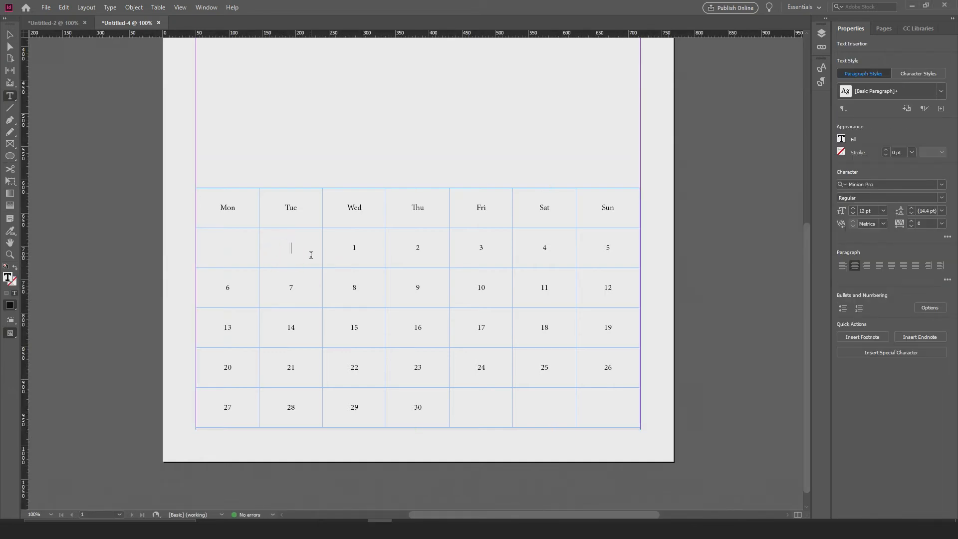
{"action": "left_click", "coordinate": [227, 246]}
{"action": "type", "text": "30"}
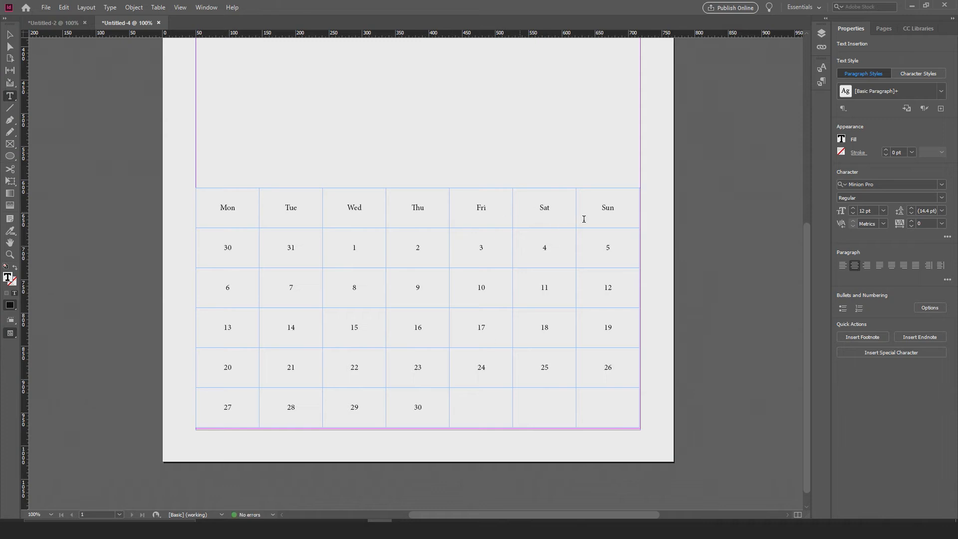
Step: Consult the system calendar and fill the empty Fri, Sat and Sun cells of the last row with 1, 2 and 3
{"action": "left_click", "coordinate": [912, 529]}
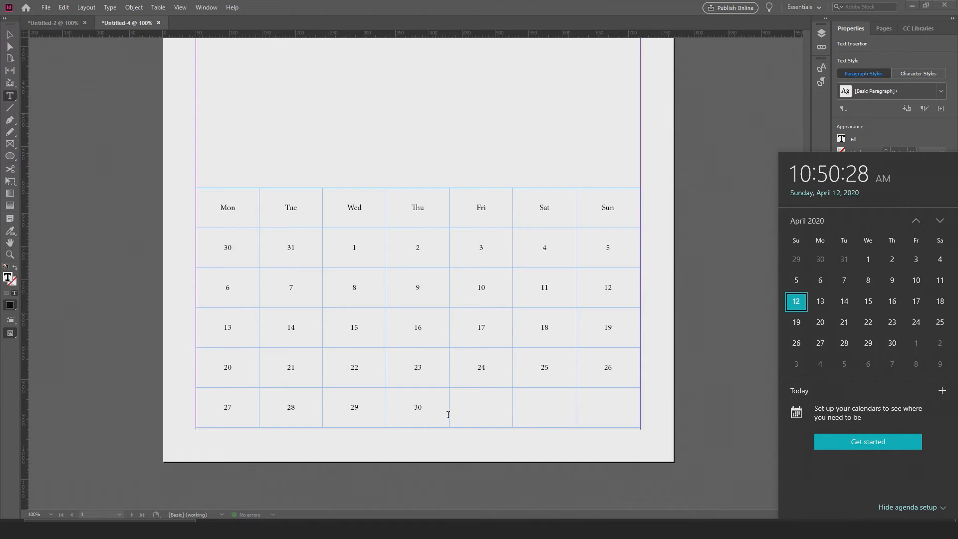
{"action": "left_click", "coordinate": [501, 414]}
{"action": "type", "text": "1"}
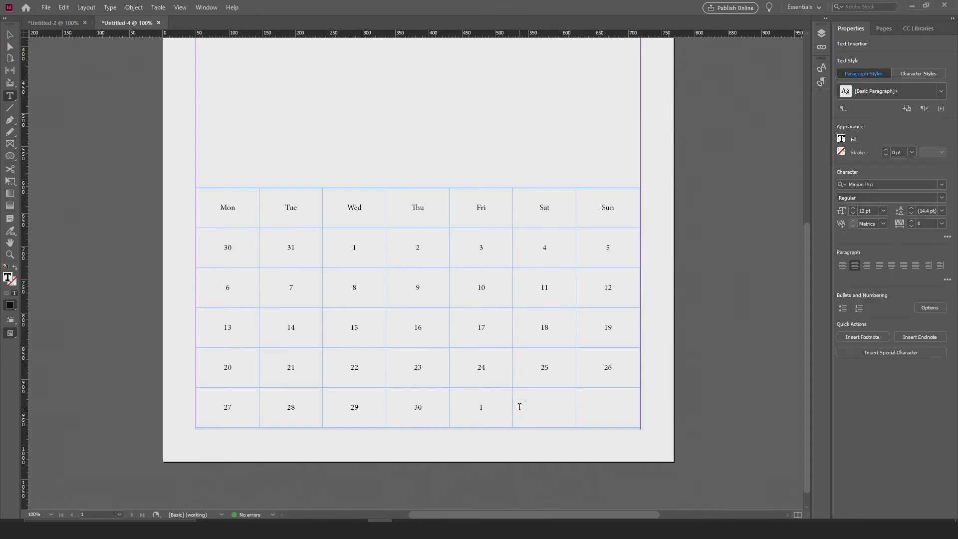
{"action": "left_click", "coordinate": [545, 408]}
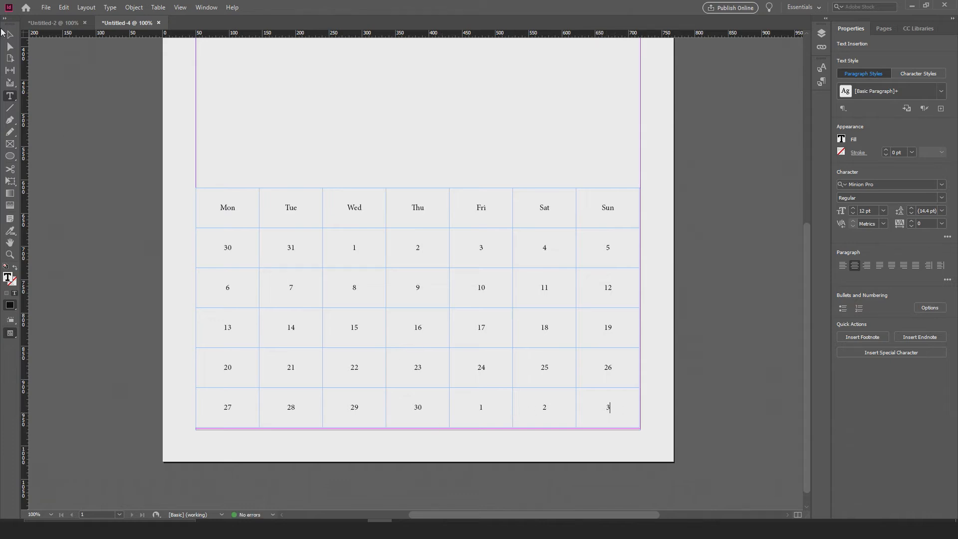
{"action": "left_click", "coordinate": [9, 34]}
{"action": "left_click", "coordinate": [204, 239]}
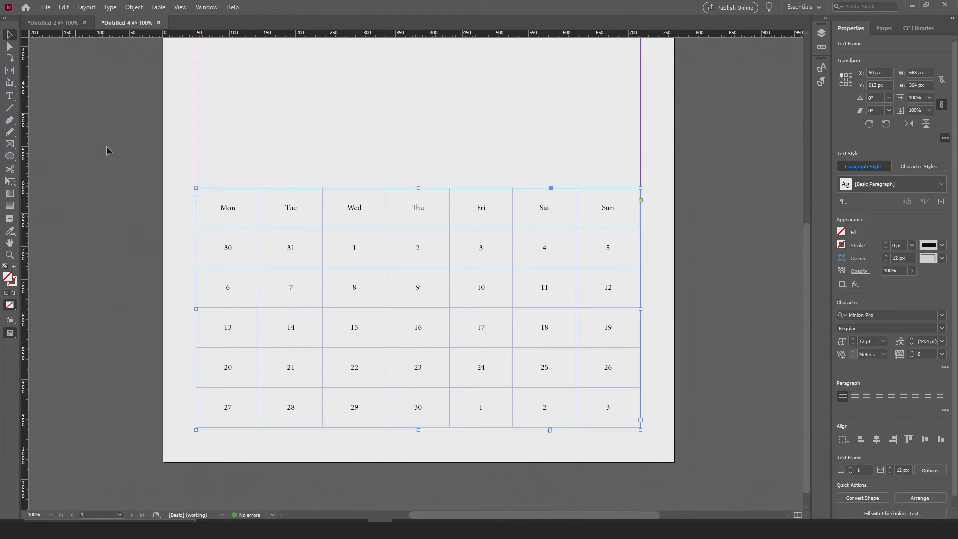
Step: Select all cells of the weekday header row, from Mon to Sun
{"action": "scroll", "coordinate": [303, 263], "scroll_direction": "up", "scroll_amount": 3}
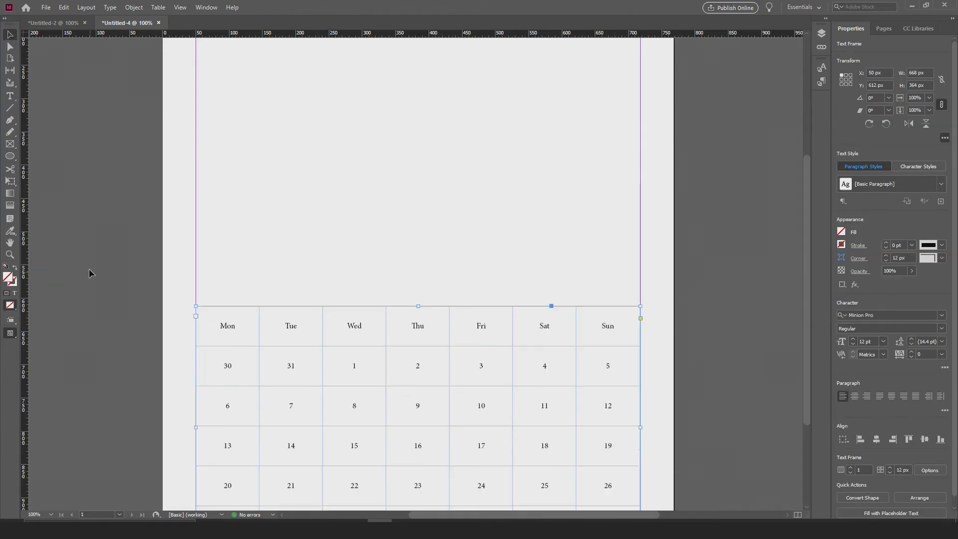
{"action": "scroll", "coordinate": [300, 328], "scroll_direction": "down", "scroll_amount": 2}
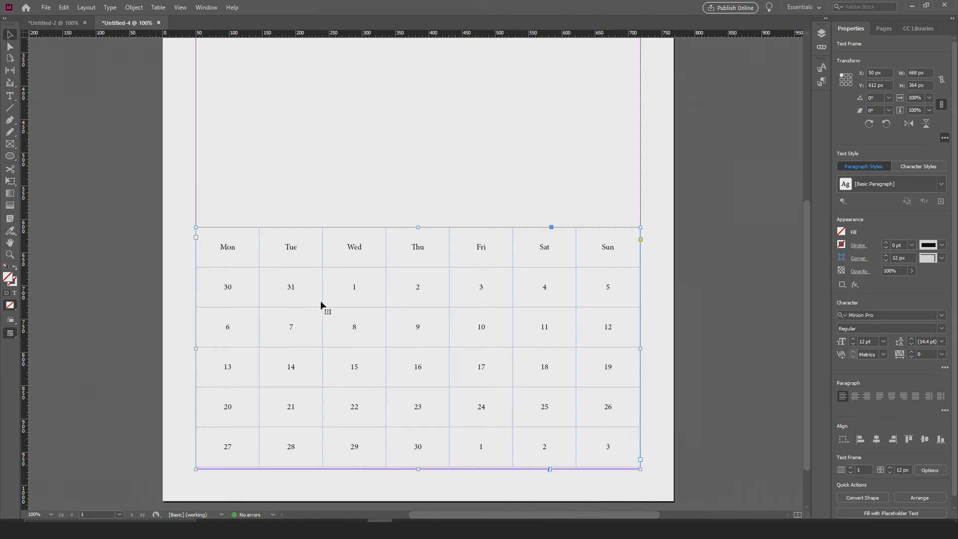
{"action": "left_click", "coordinate": [225, 251]}
{"action": "double_click", "coordinate": [224, 252]}
{"action": "double_click", "coordinate": [239, 248]}
{"action": "left_click_drag", "start_coordinate": [244, 247], "coordinate": [599, 247]}
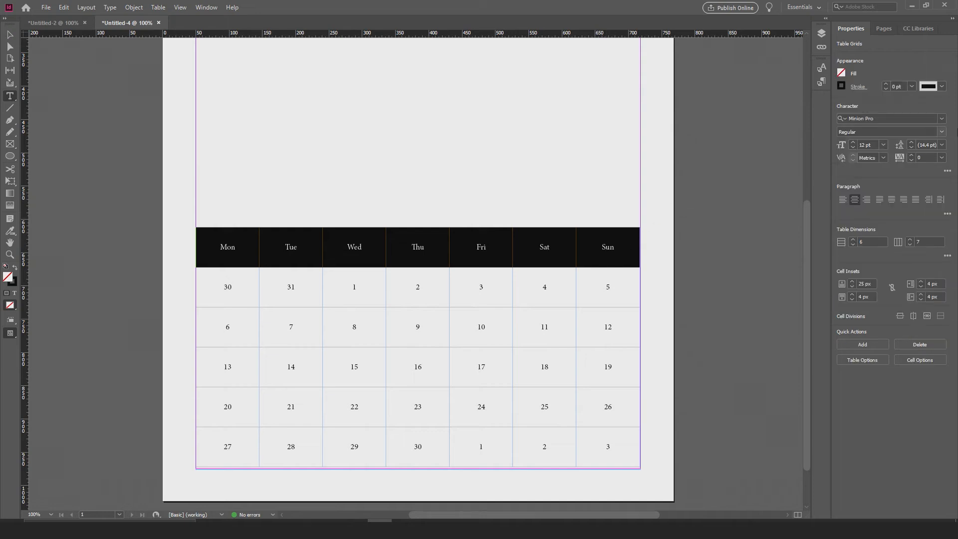
{"action": "left_click", "coordinate": [940, 118]}
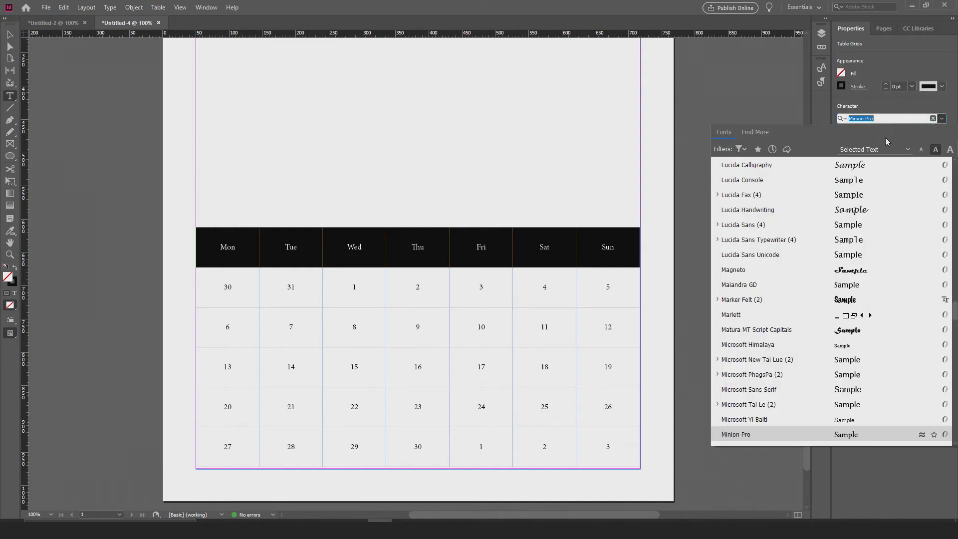
{"action": "scroll", "coordinate": [863, 184], "scroll_direction": "up", "scroll_amount": 3}
{"action": "scroll", "coordinate": [864, 184], "scroll_direction": "up", "scroll_amount": 4}
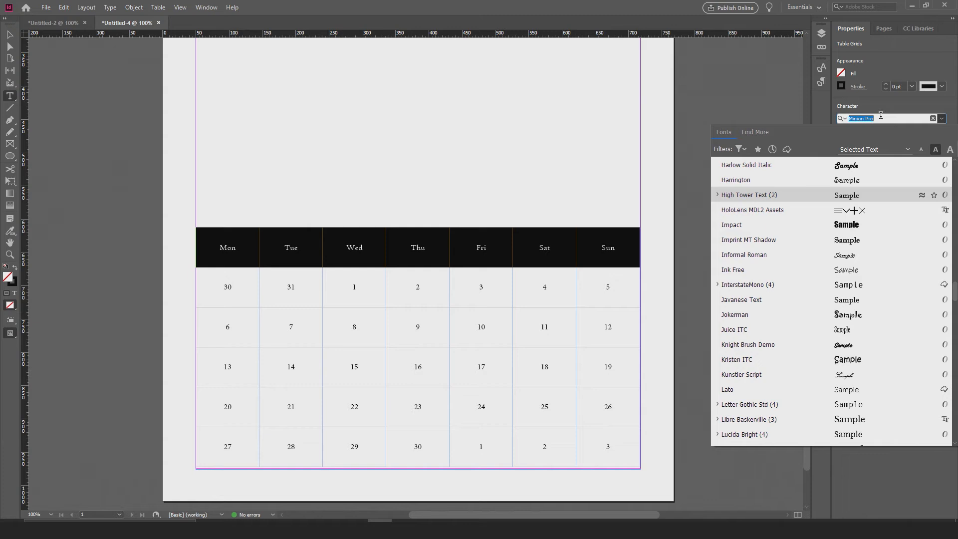
{"action": "type", "text": "lake"}
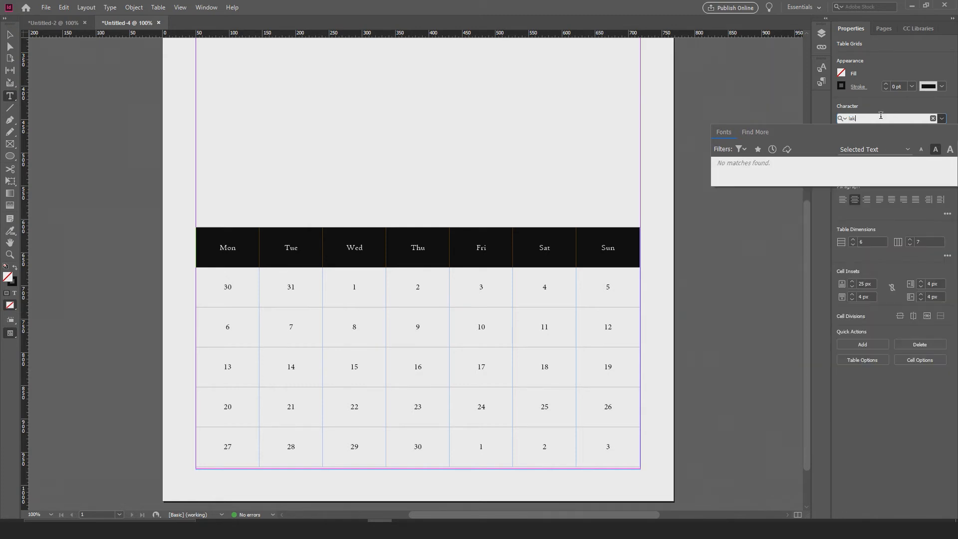
{"action": "key", "text": "BackSpace"}
{"action": "key", "text": "BackSpace"}
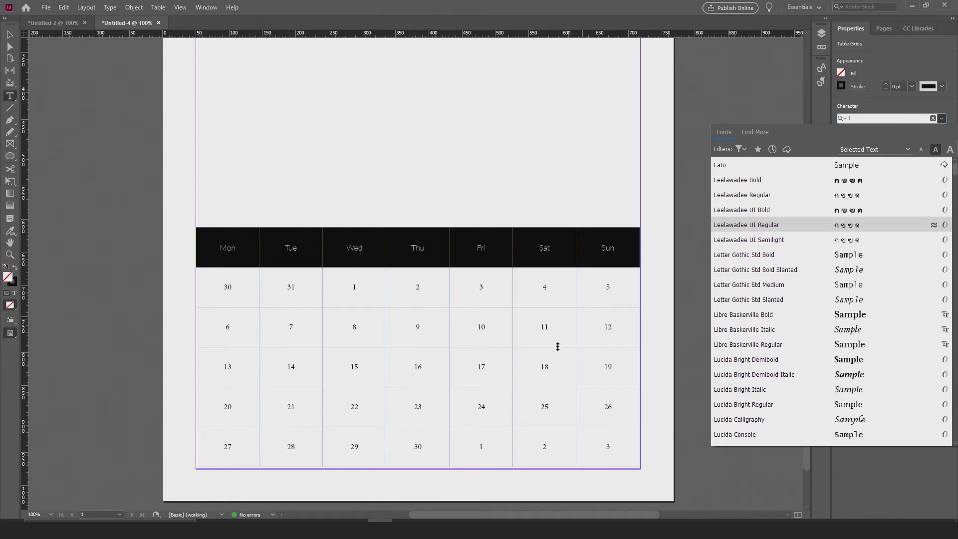
Step: Look up the font on the Google Fonts page in the browser, and set the weekday header row to Libre Baskerville Bold
{"action": "left_click", "coordinate": [233, 521]}
{"action": "left_click", "coordinate": [676, 7]}
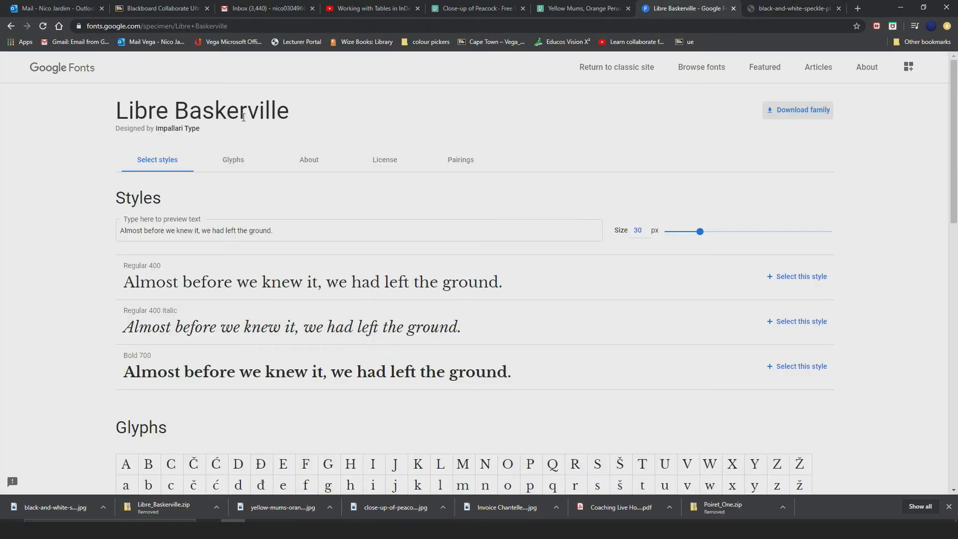
{"action": "left_click", "coordinate": [897, 7]}
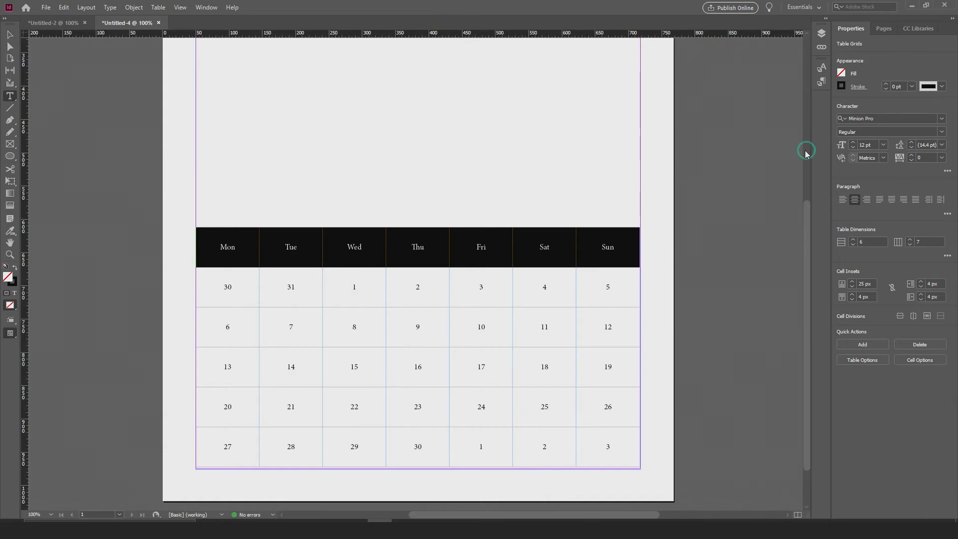
{"action": "type", "text": "lib"}
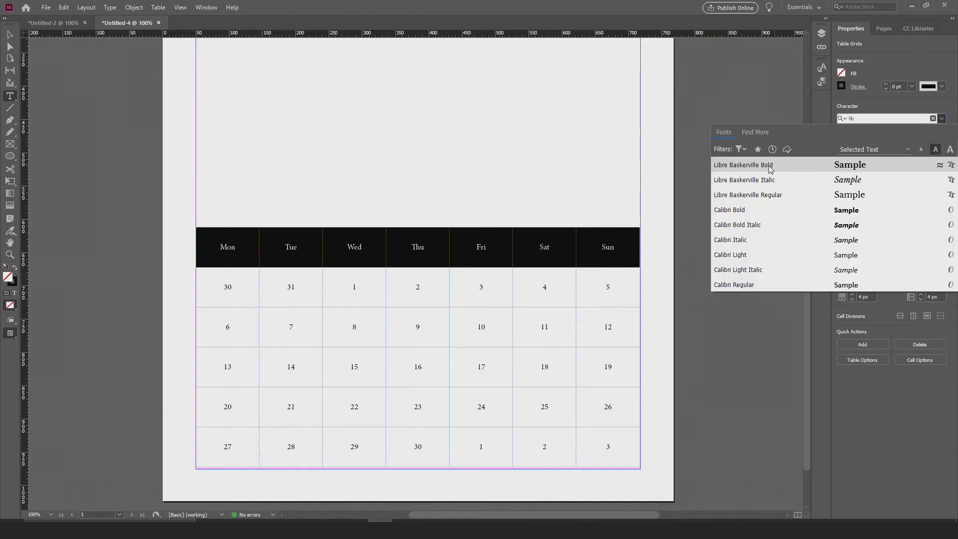
{"action": "left_click", "coordinate": [760, 169]}
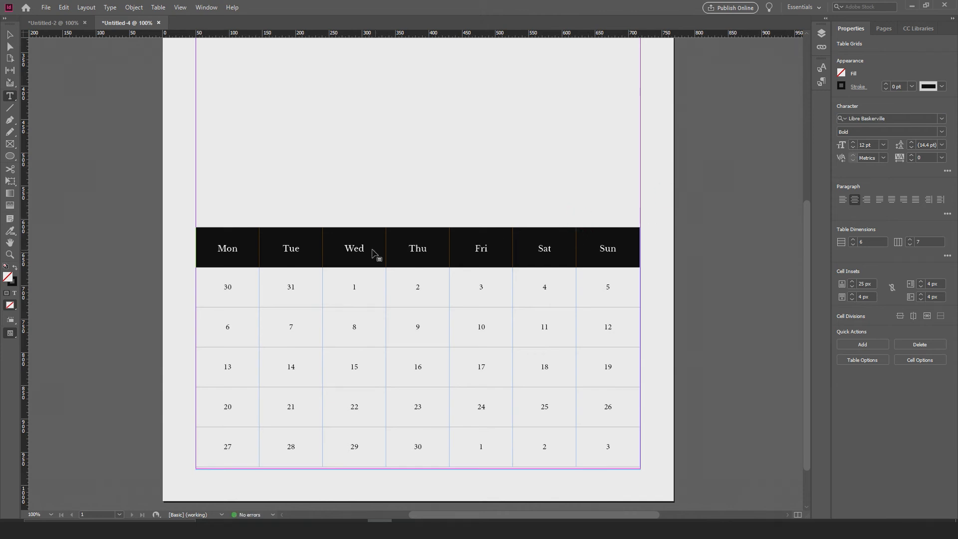
Step: Set all date cells below the weekday header to the Libre Baskerville Regular font
{"action": "left_click_drag", "start_coordinate": [228, 287], "coordinate": [626, 425]}
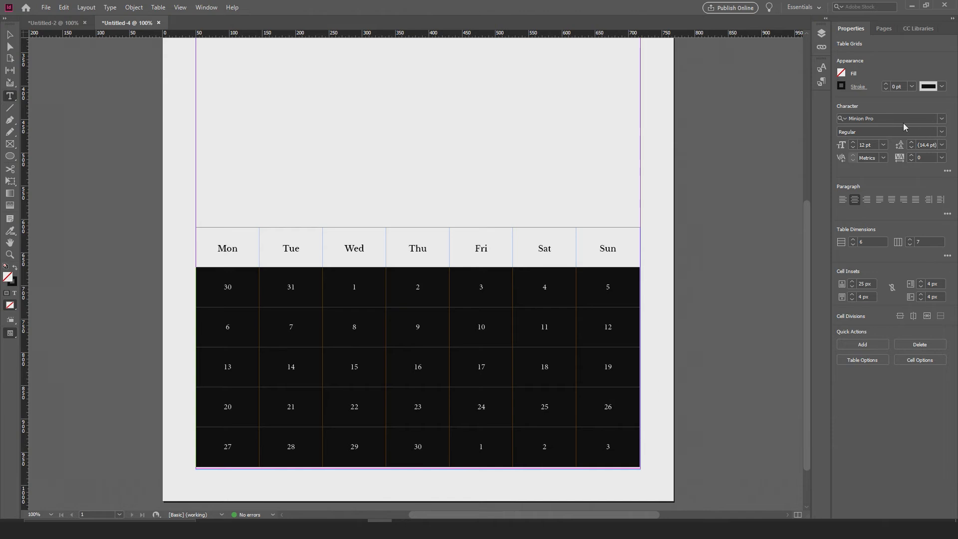
{"action": "left_click", "coordinate": [887, 118]}
{"action": "type", "text": "libre"}
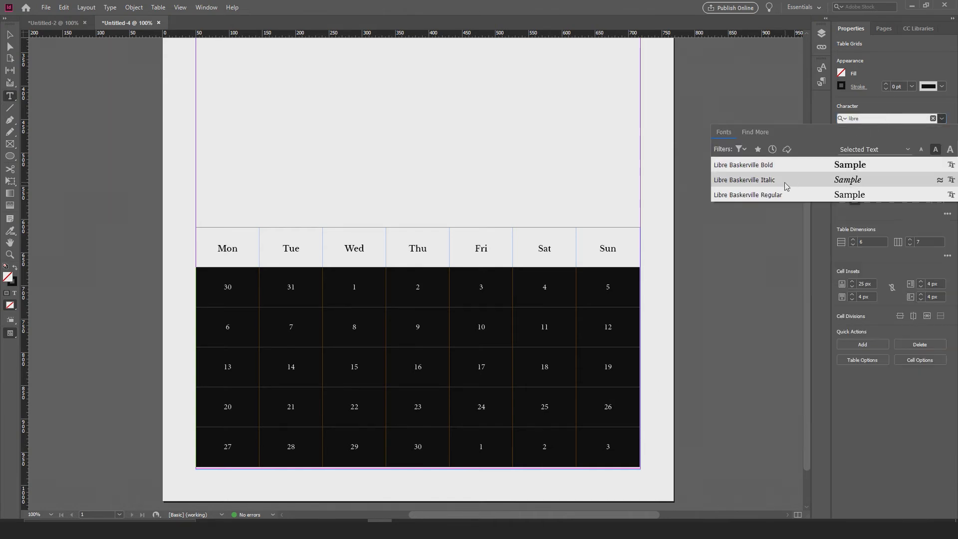
{"action": "left_click", "coordinate": [776, 195]}
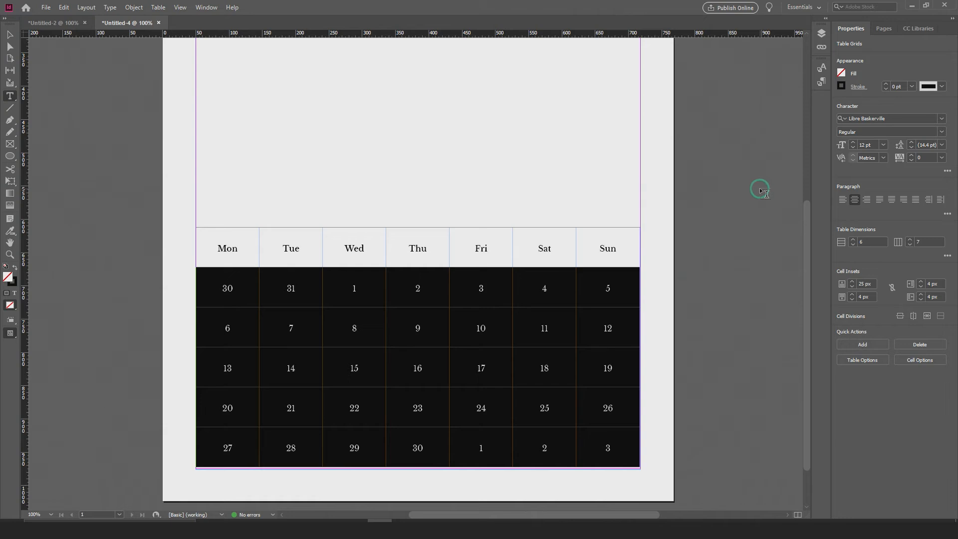
Step: Reduce the font size of all date cells below the weekday header to 9 pt and deselect the table
{"action": "left_click", "coordinate": [852, 147]}
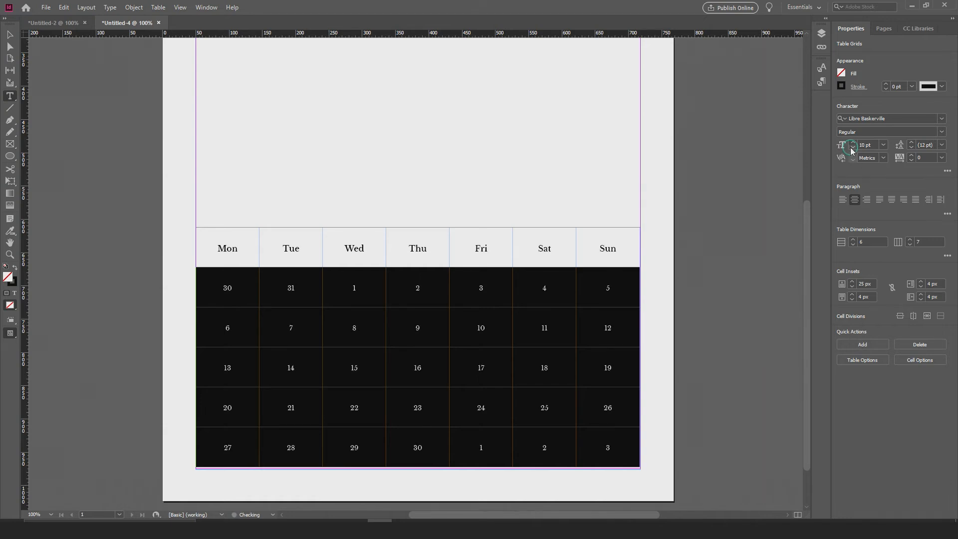
{"action": "left_click", "coordinate": [852, 148]}
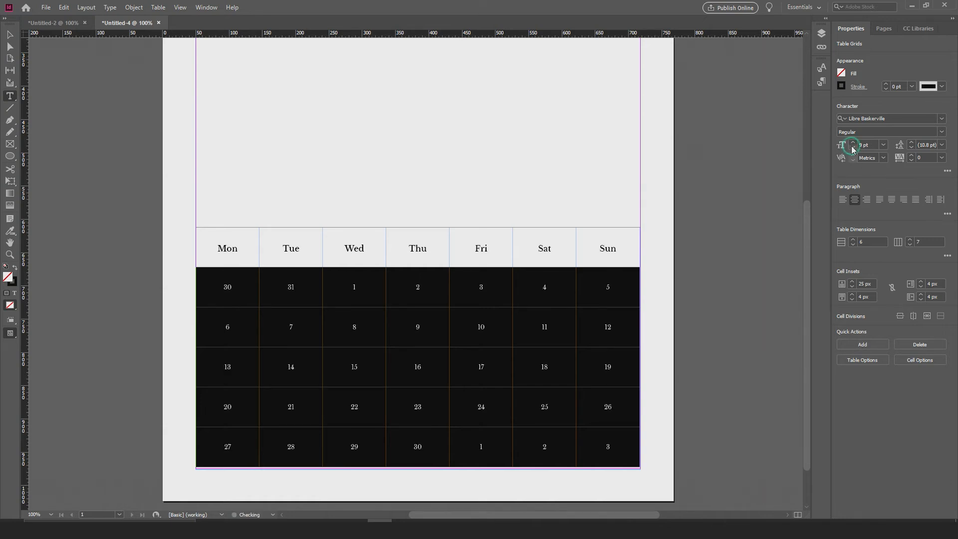
{"action": "key", "text": "Escape"}
{"action": "left_click", "coordinate": [51, 80]}
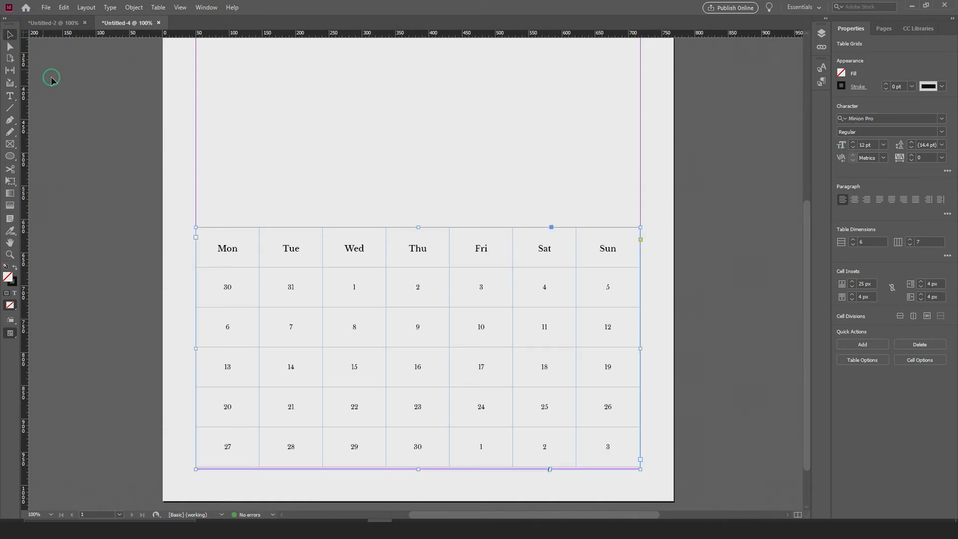
Step: Examine the calendar page in preview mode without frames and guides, then return to the normal view
{"action": "scroll", "coordinate": [489, 244], "scroll_direction": "down", "scroll_amount": 2}
{"action": "scroll", "coordinate": [436, 331], "scroll_direction": "up", "scroll_amount": 1}
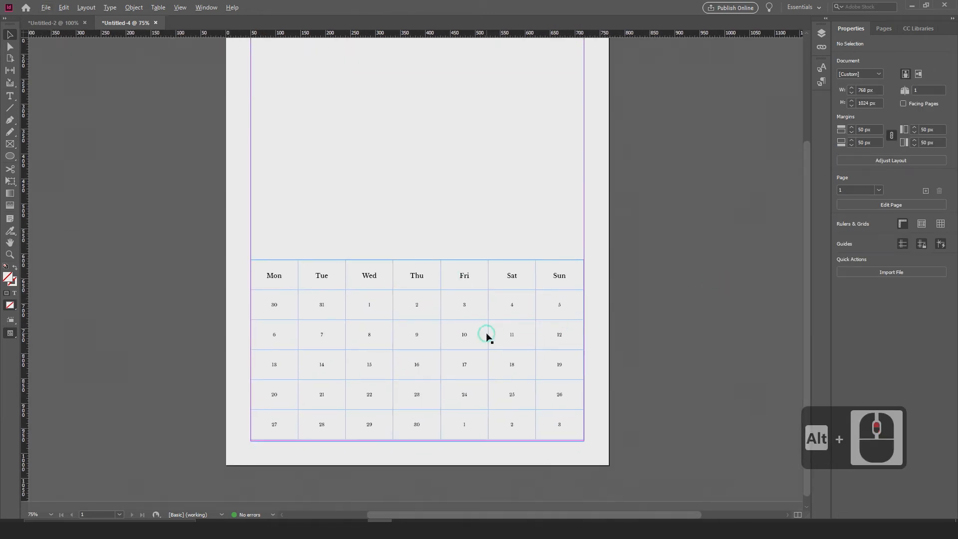
{"action": "scroll", "coordinate": [484, 337], "scroll_direction": "up", "scroll_amount": 1}
{"action": "key", "text": "w"}
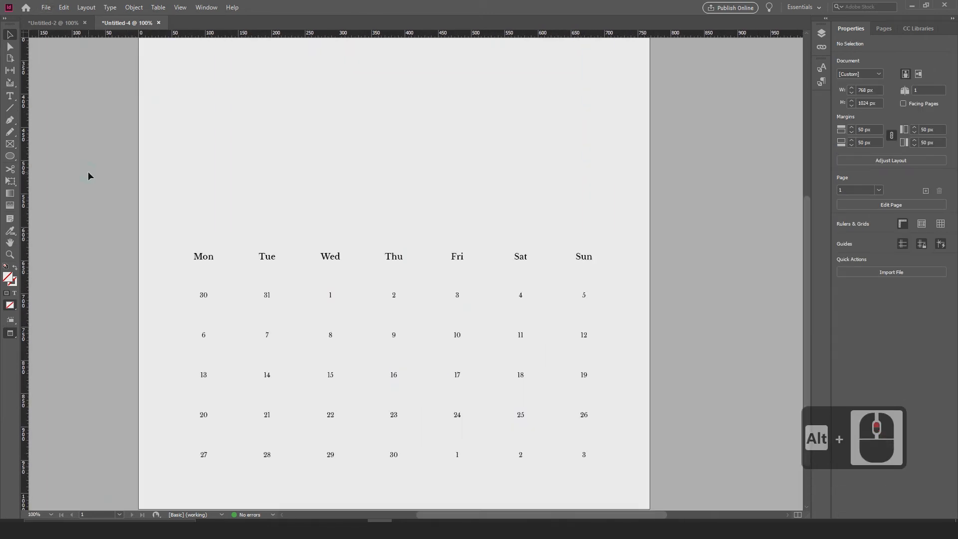
{"action": "scroll", "coordinate": [471, 339], "scroll_direction": "down", "scroll_amount": 2}
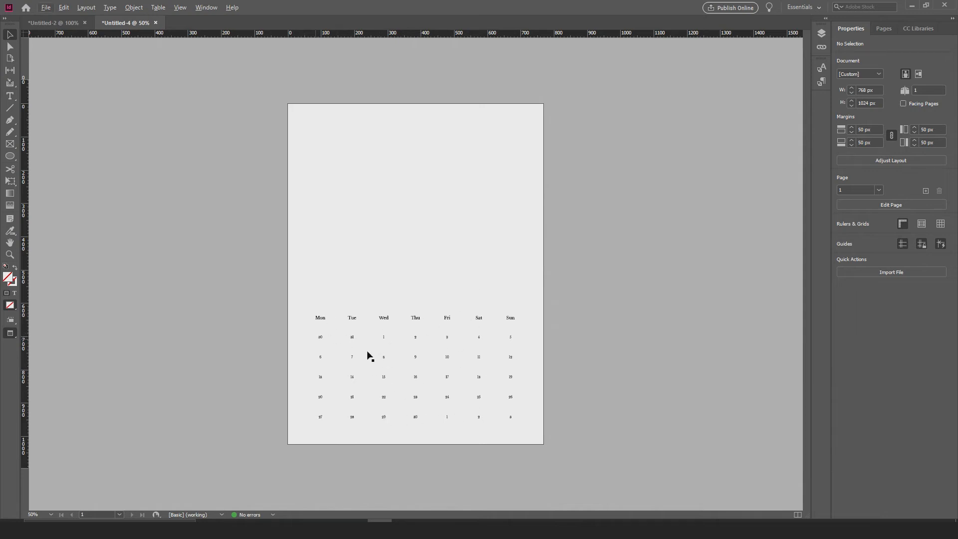
{"action": "scroll", "coordinate": [430, 369], "scroll_direction": "up", "scroll_amount": 1}
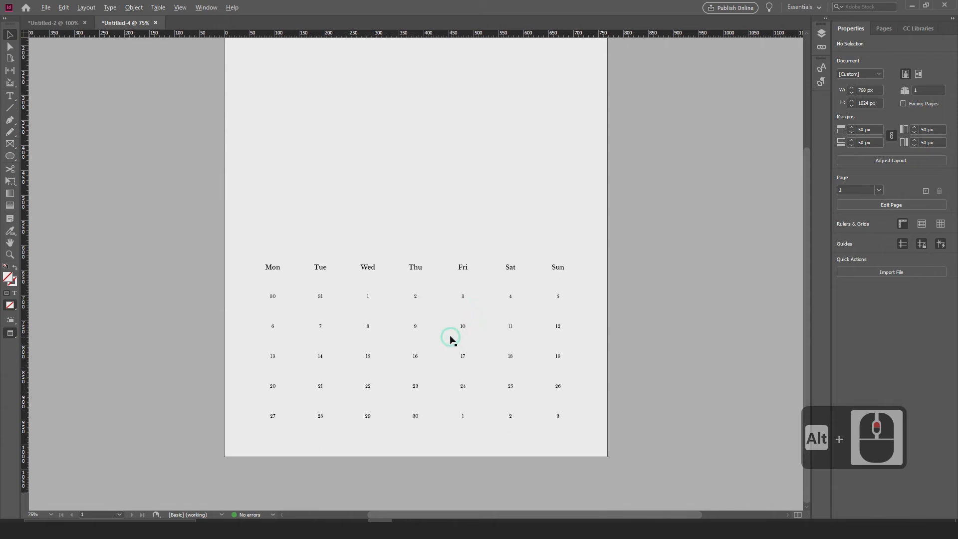
{"action": "scroll", "coordinate": [439, 330], "scroll_direction": "up", "scroll_amount": 1}
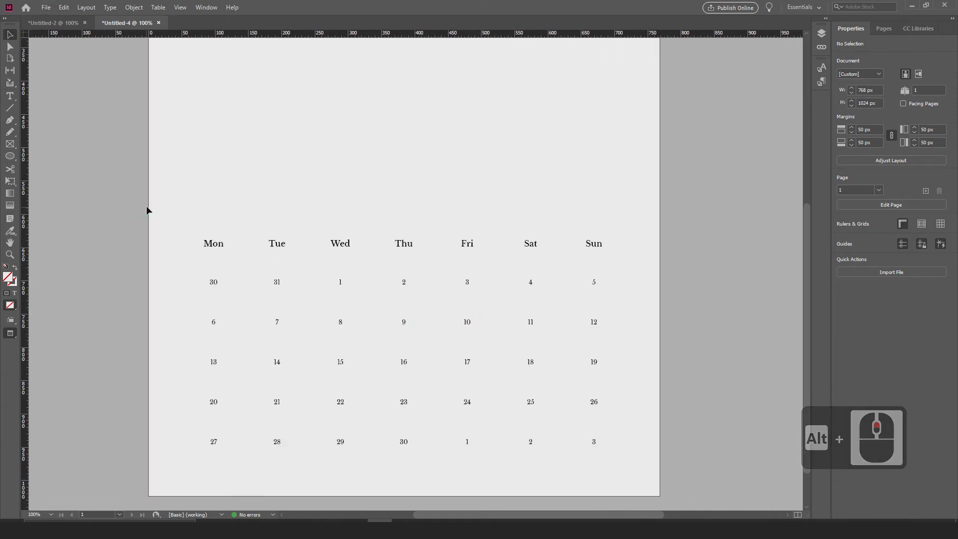
{"action": "key", "text": "w"}
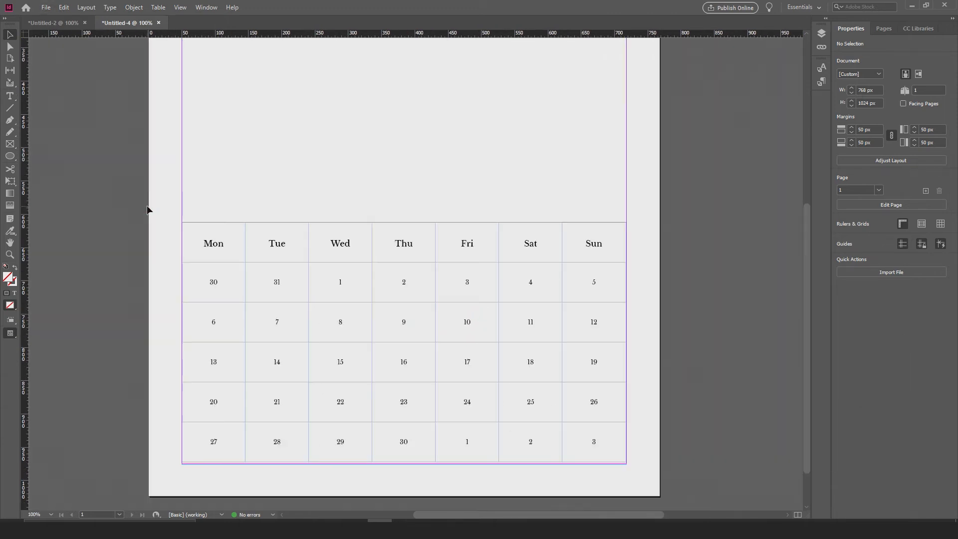
{"action": "scroll", "coordinate": [219, 295], "scroll_direction": "up", "scroll_amount": 1}
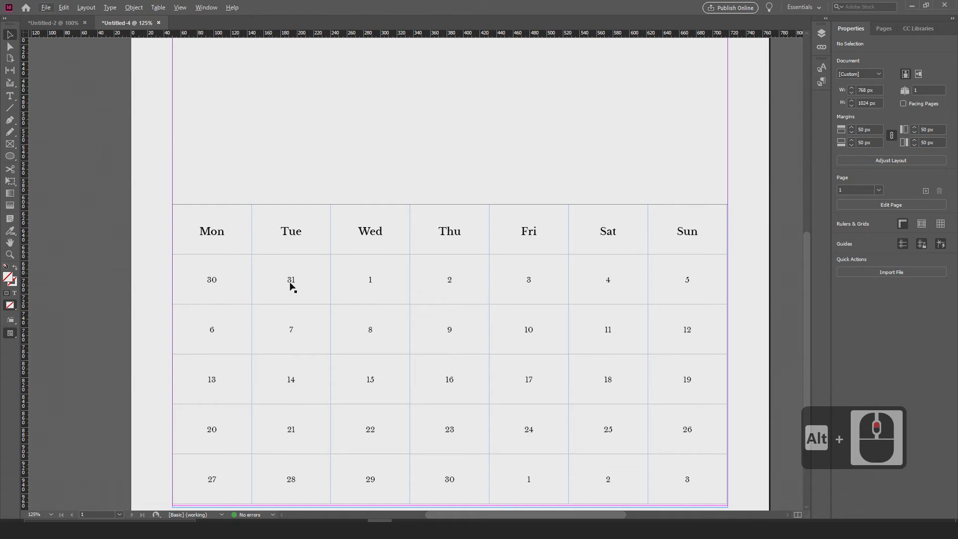
{"action": "left_click", "coordinate": [211, 239]}
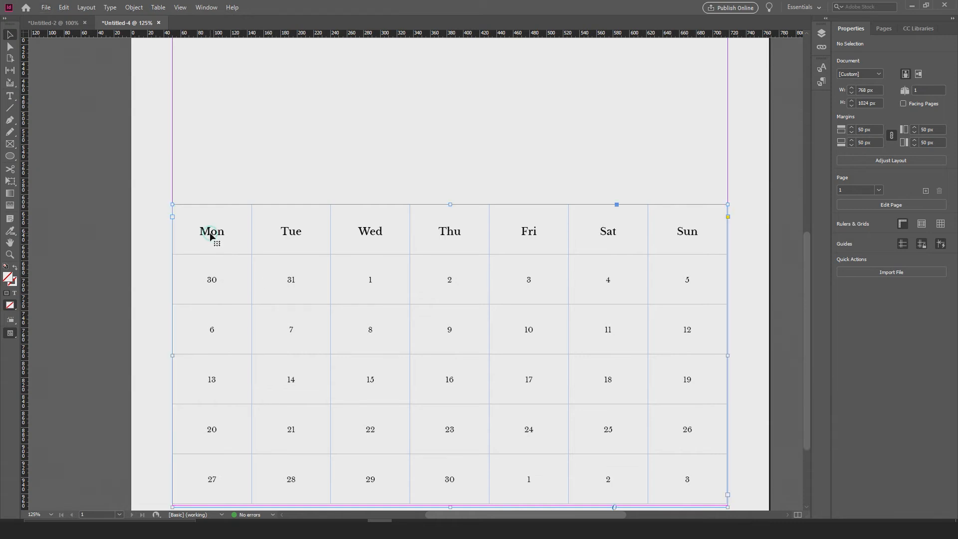
{"action": "double_click", "coordinate": [199, 231]}
{"action": "left_click_drag", "start_coordinate": [199, 231], "coordinate": [698, 480]}
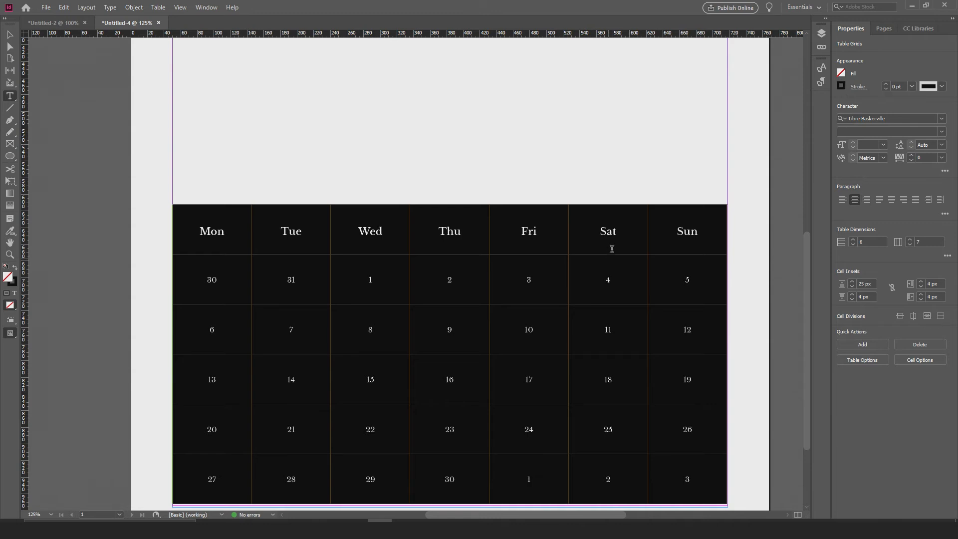
{"action": "left_click", "coordinate": [671, 244]}
Step: Set the fill colour of the word Mon in the header row to dark grey C=67 M=60 Y=58 K=70
{"action": "left_click", "coordinate": [200, 233]}
{"action": "double_click", "coordinate": [200, 232]}
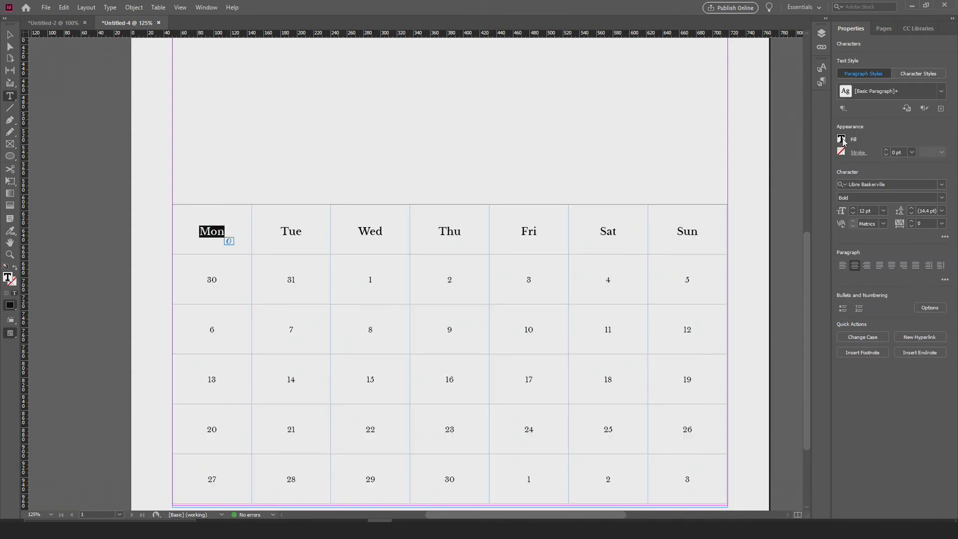
{"action": "left_click", "coordinate": [842, 140]}
{"action": "double_click", "coordinate": [8, 278]}
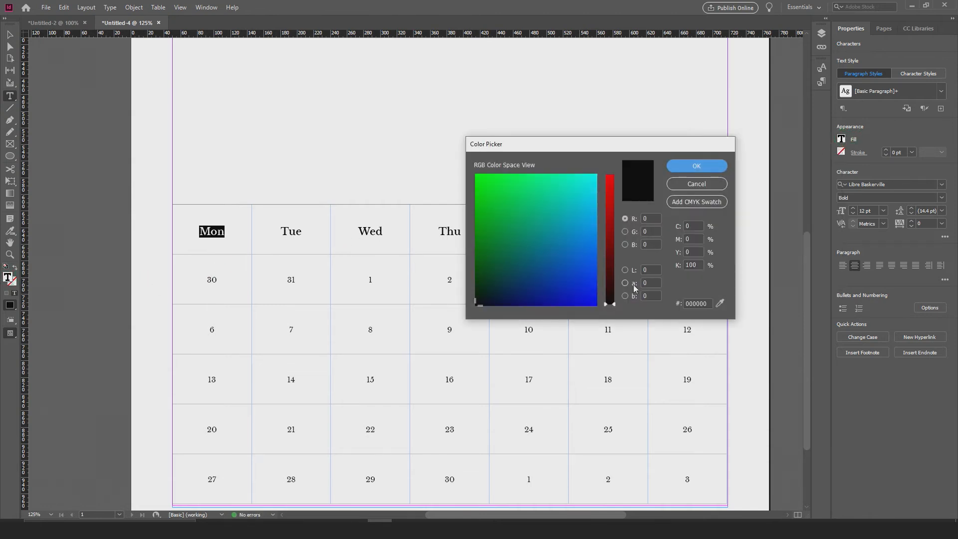
{"action": "left_click", "coordinate": [614, 303]}
{"action": "left_click_drag", "start_coordinate": [720, 303], "coordinate": [868, 196]}
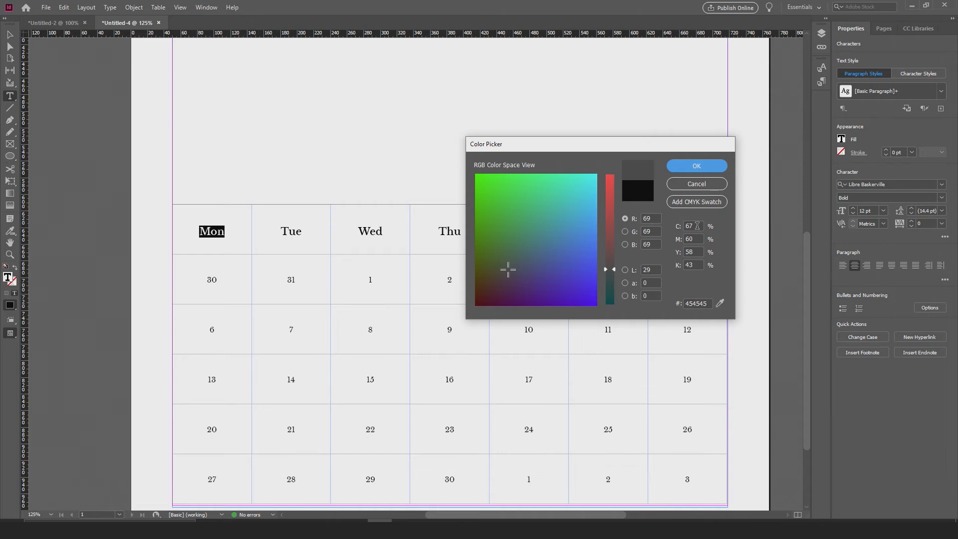
{"action": "double_click", "coordinate": [693, 265]}
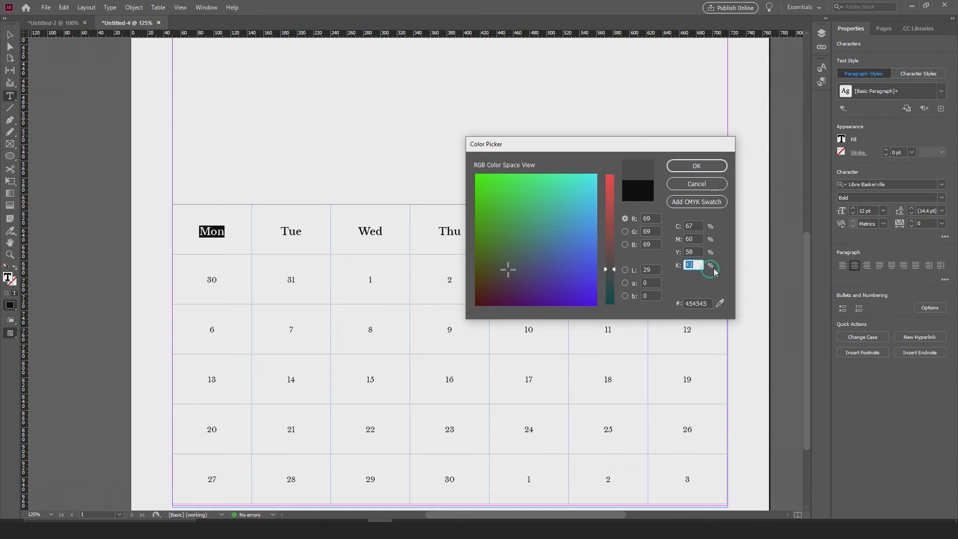
{"action": "type", "text": "70"}
{"action": "key", "text": "Return"}
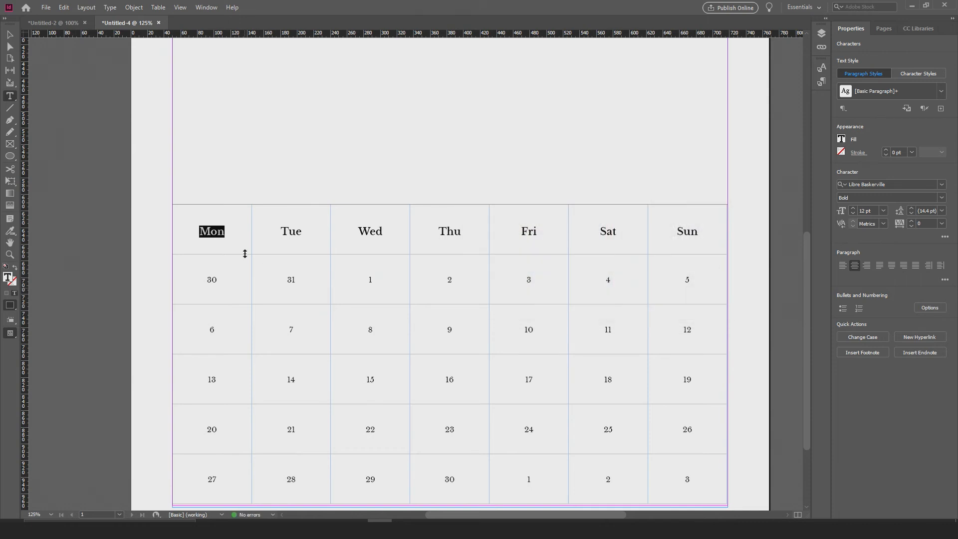
Step: Reselect the word Mon and check its fill colour values in the Color Picker
{"action": "left_click", "coordinate": [246, 238]}
{"action": "left_click_drag", "start_coordinate": [246, 238], "coordinate": [188, 231]}
{"action": "double_click", "coordinate": [7, 278]}
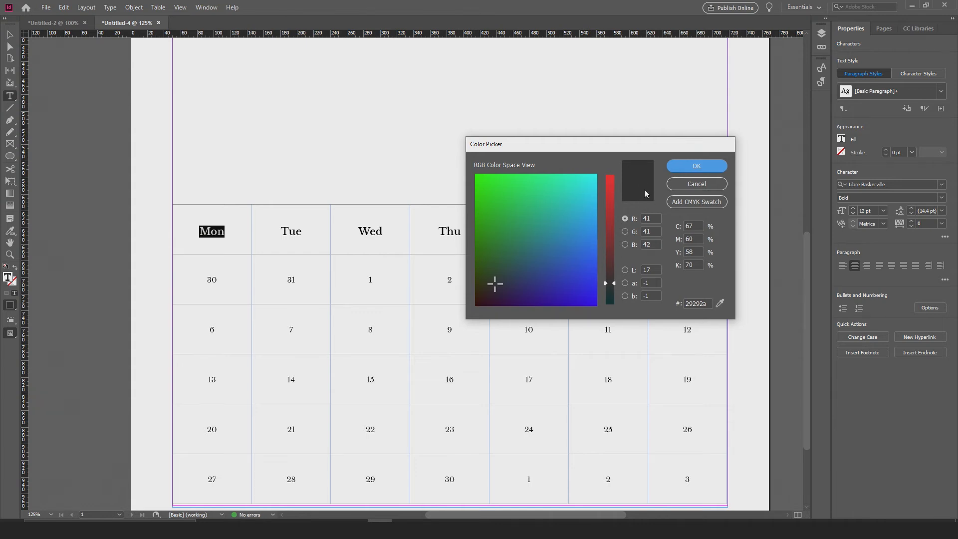
{"action": "double_click", "coordinate": [697, 265]}
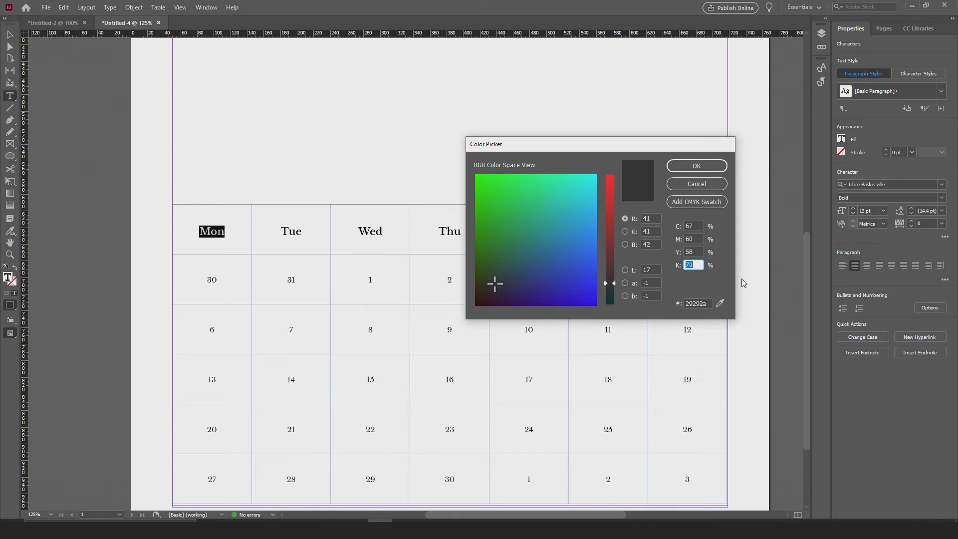
{"action": "left_click", "coordinate": [698, 167]}
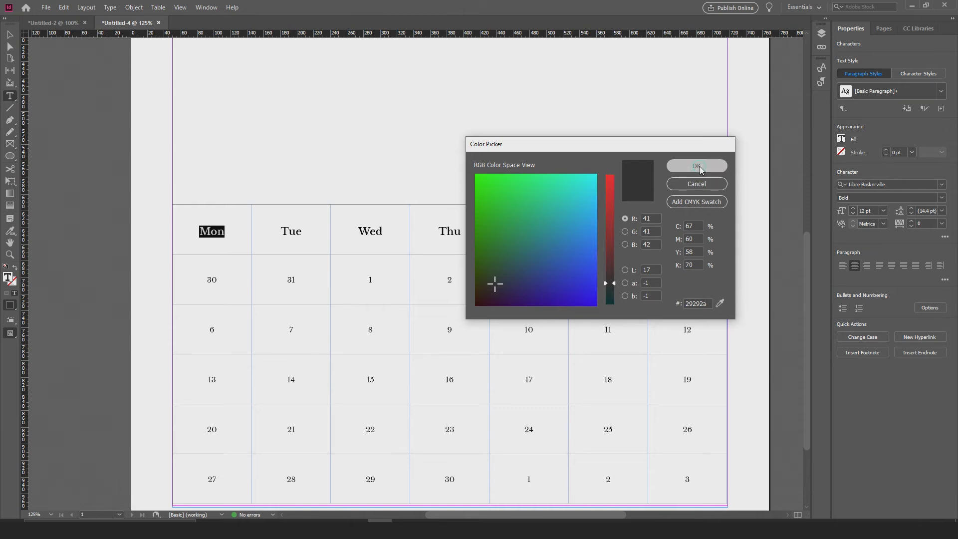
Step: Create a character style named "Days of the month" from the word Mon, checking its font and colour settings
{"action": "left_click", "coordinate": [822, 67]}
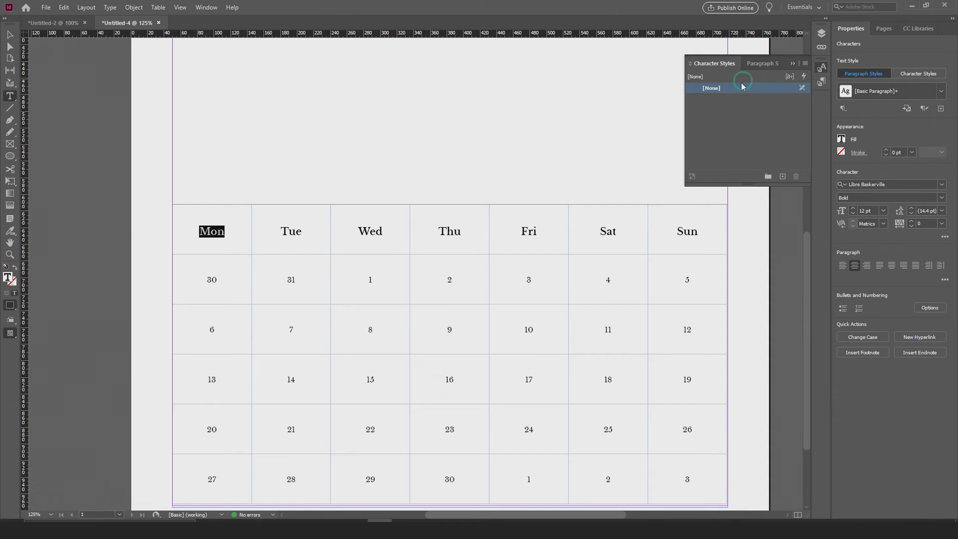
{"action": "left_click", "coordinate": [782, 176]}
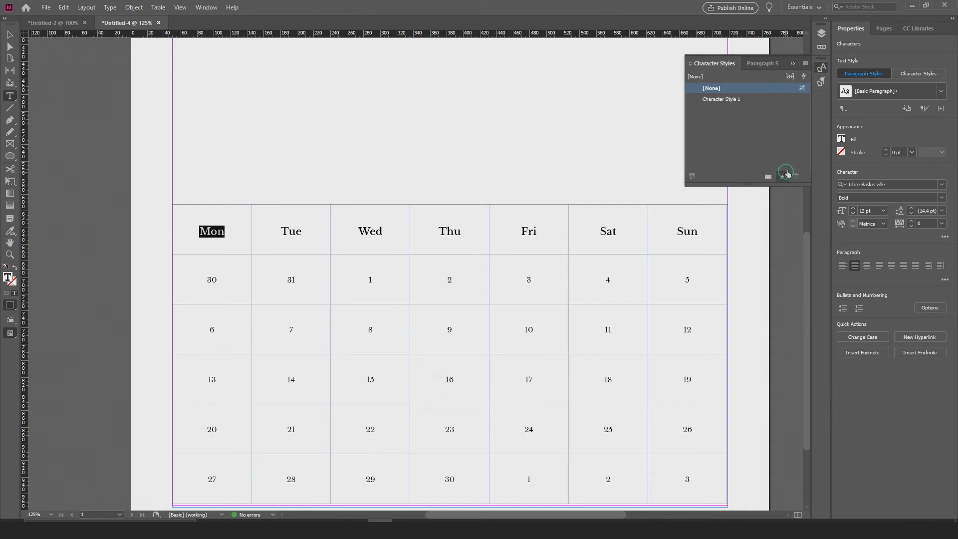
{"action": "left_click", "coordinate": [729, 101]}
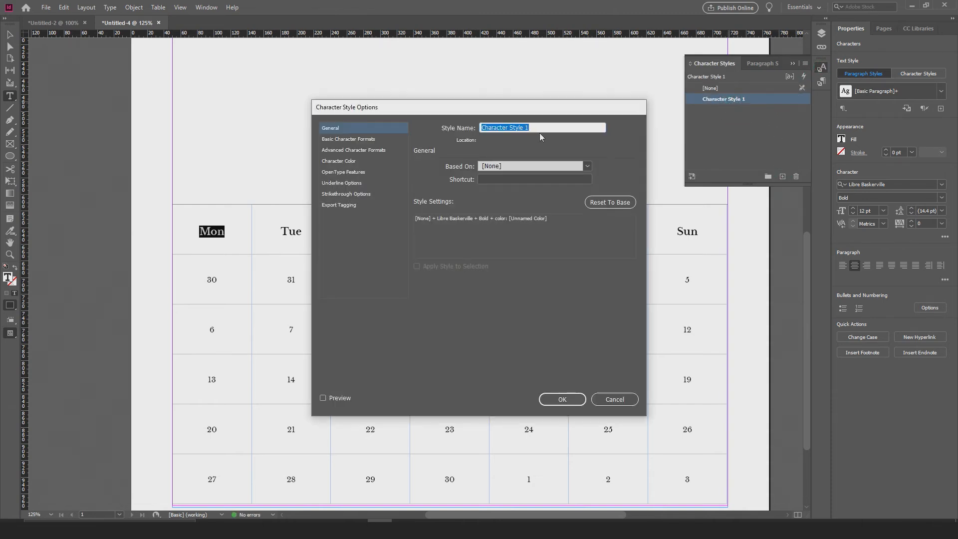
{"action": "type", "text": "Days of the maonth"}
{"action": "left_click", "coordinate": [333, 140]}
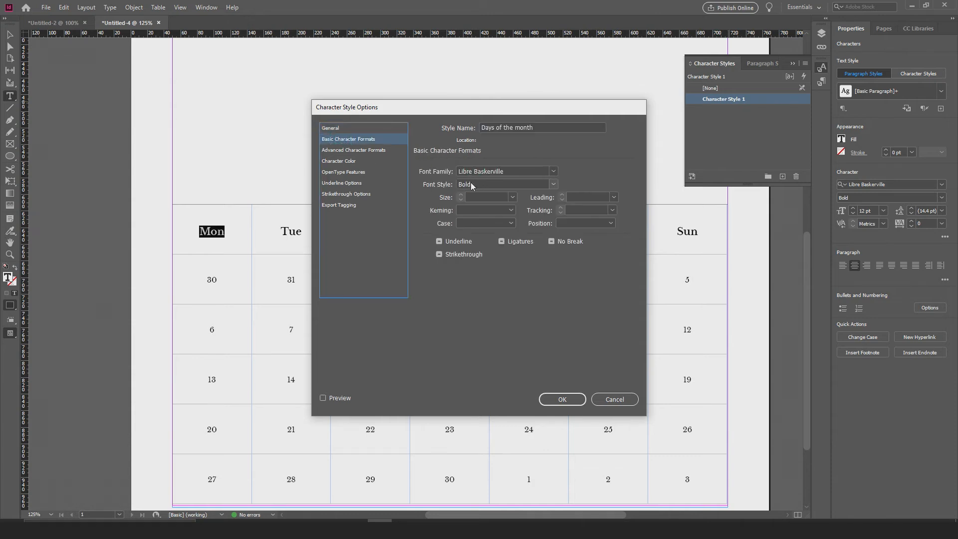
{"action": "left_click", "coordinate": [344, 161]}
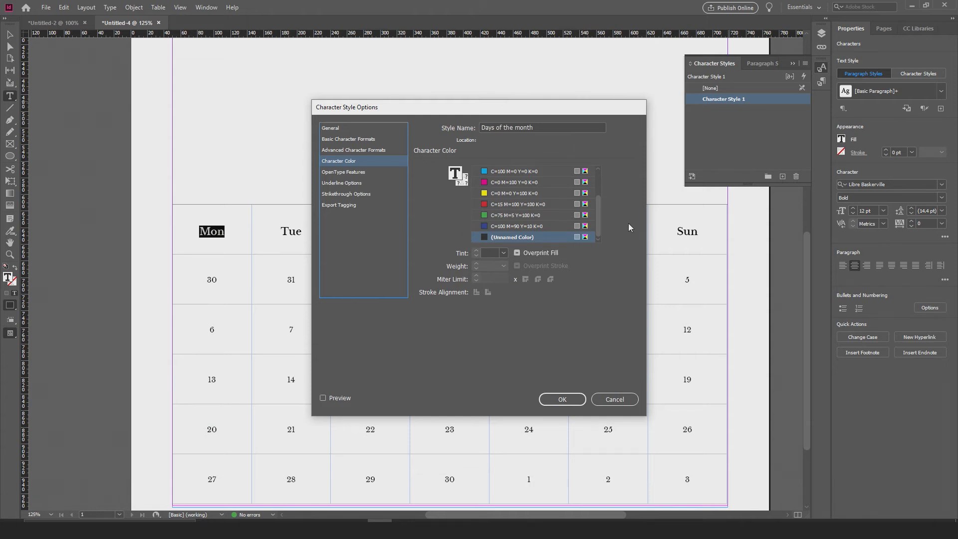
{"action": "left_click", "coordinate": [572, 399]}
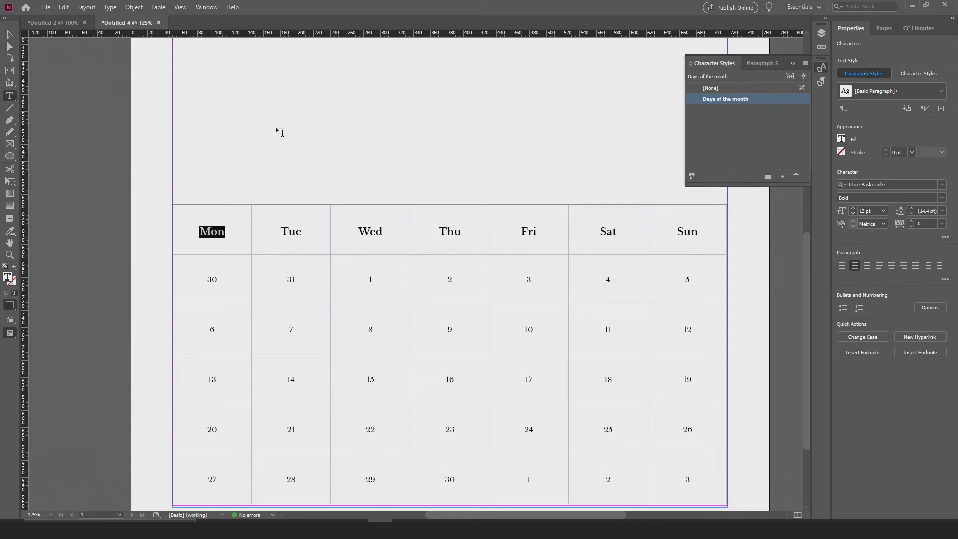
Step: Add the dark grey fill of the word Mon as a colour swatch and review its CMYK swatch options
{"action": "left_click", "coordinate": [841, 139]}
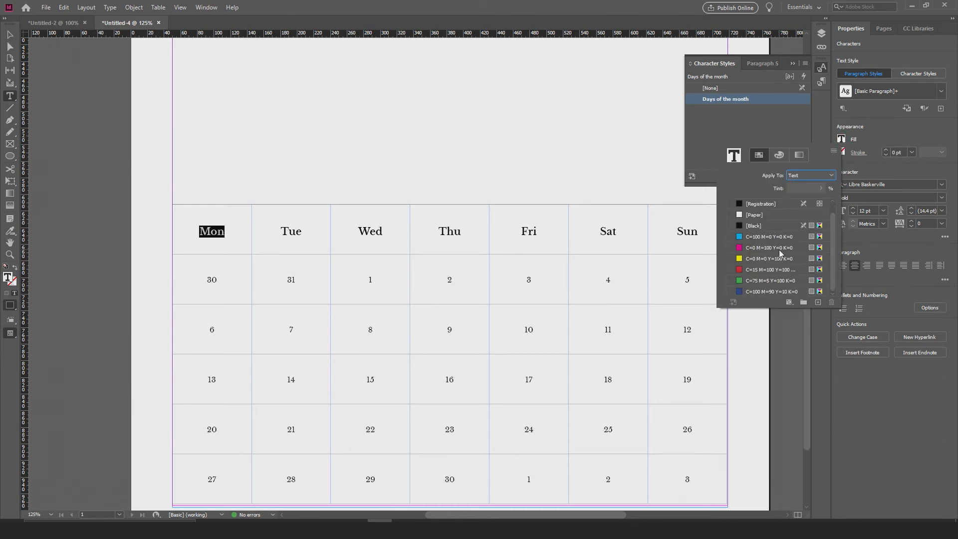
{"action": "left_click", "coordinate": [817, 301]}
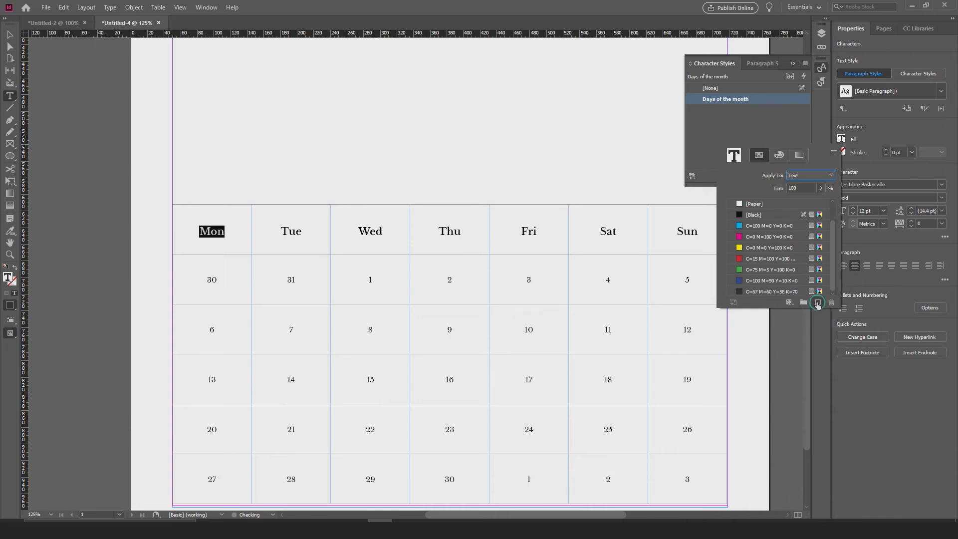
{"action": "double_click", "coordinate": [773, 292]}
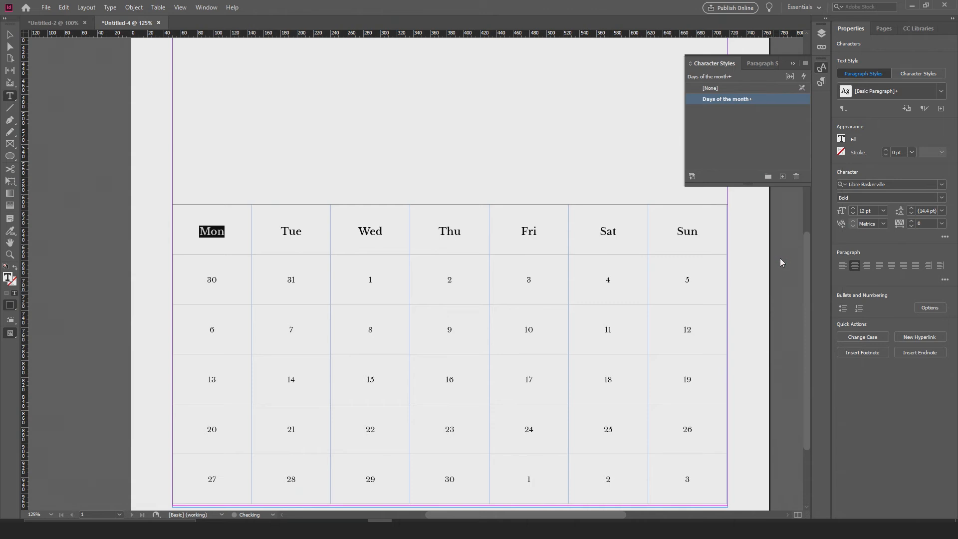
{"action": "left_click_drag", "start_coordinate": [473, 162], "coordinate": [510, 155]}
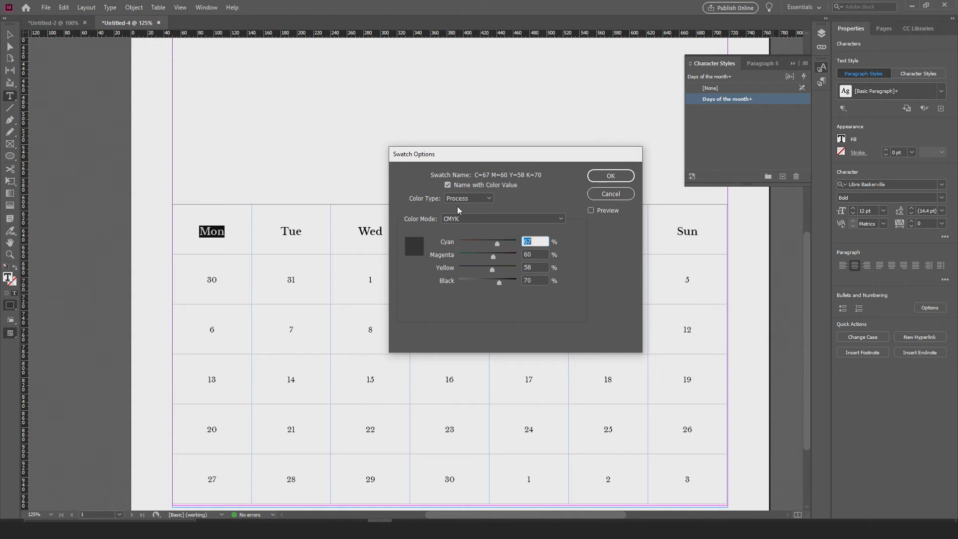
{"action": "left_click", "coordinate": [610, 177]}
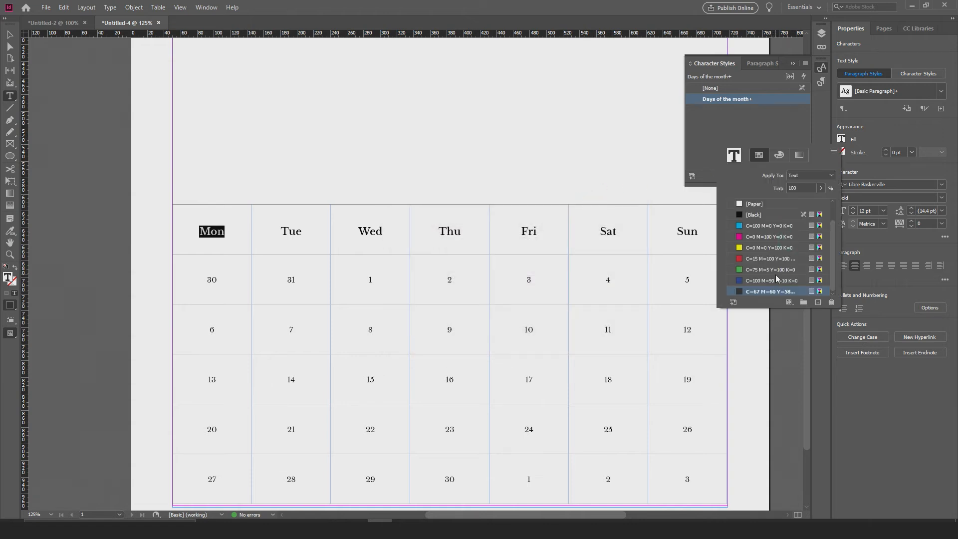
{"action": "right_click", "coordinate": [767, 294]}
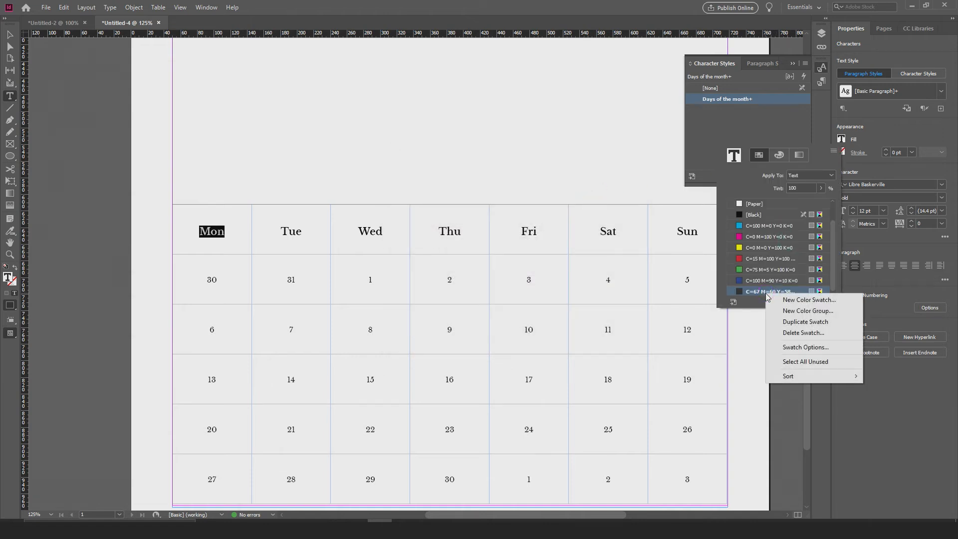
{"action": "left_click", "coordinate": [766, 296]}
{"action": "left_click", "coordinate": [771, 289]}
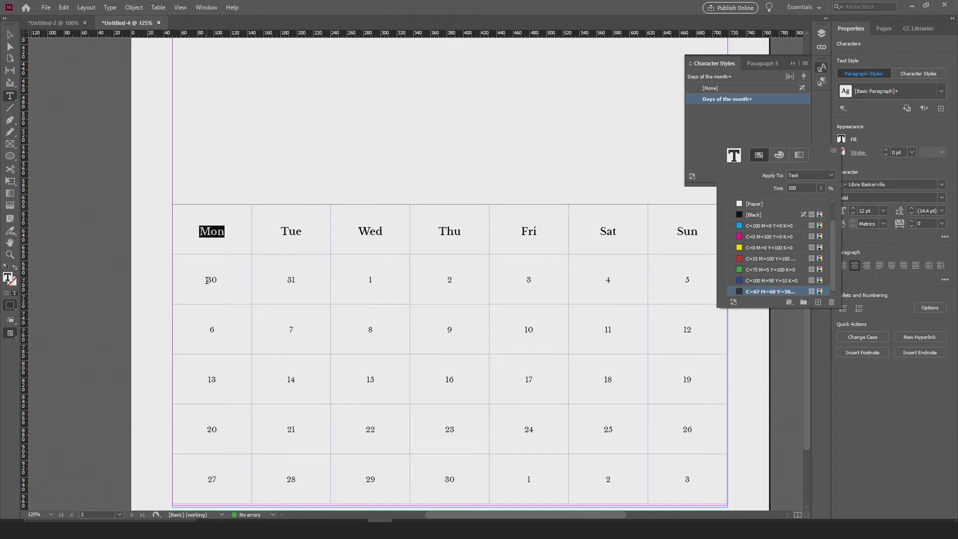
Step: Apply the "Days of the month" character style to the weekday headers Tue through Sun
{"action": "left_click", "coordinate": [280, 230]}
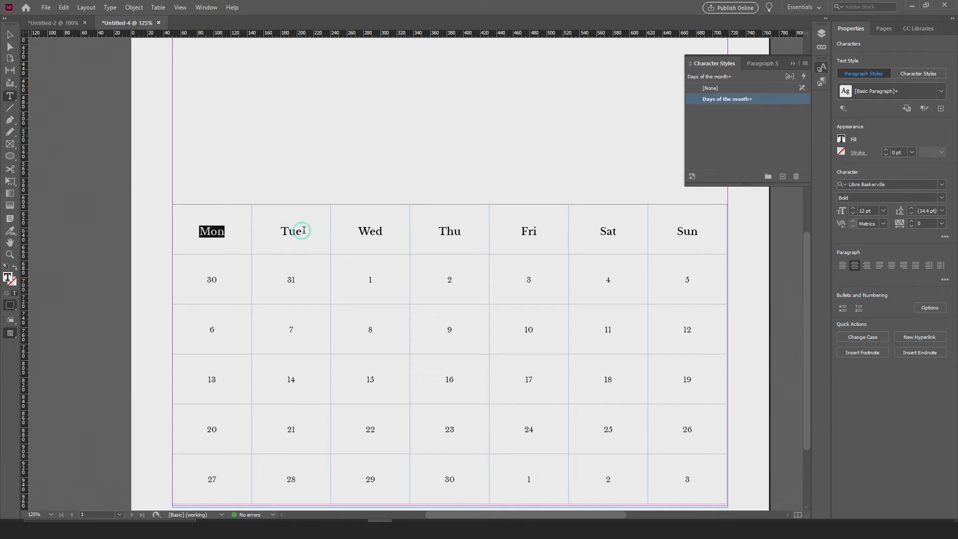
{"action": "left_click", "coordinate": [291, 233]}
{"action": "left_click_drag", "start_coordinate": [279, 231], "coordinate": [305, 233]}
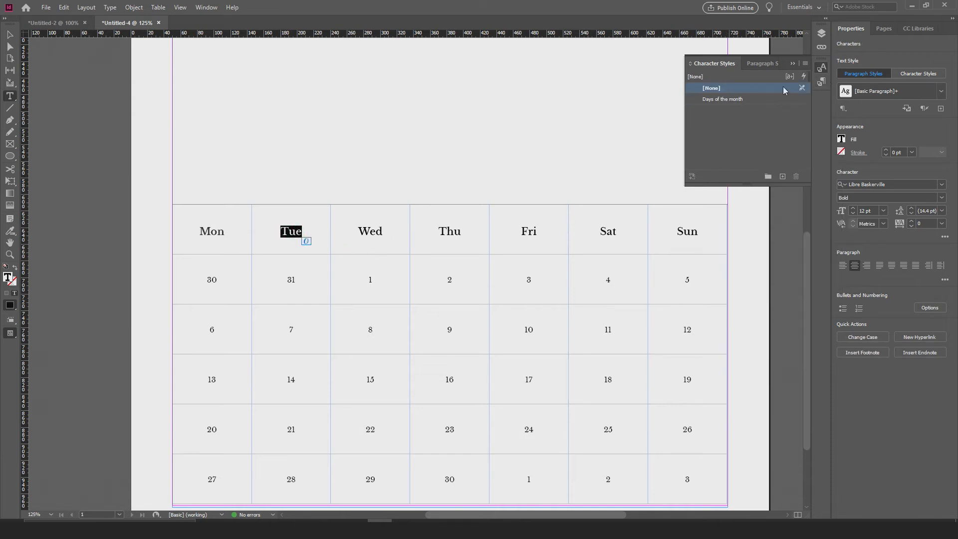
{"action": "left_click", "coordinate": [722, 99]}
{"action": "left_click_drag", "start_coordinate": [335, 234], "coordinate": [687, 227]}
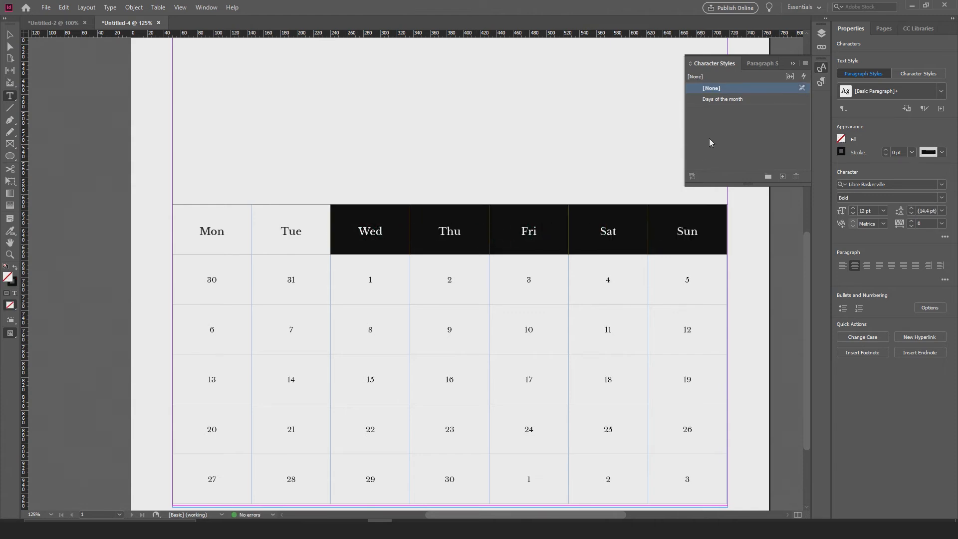
{"action": "left_click", "coordinate": [722, 99]}
{"action": "left_click", "coordinate": [691, 235]}
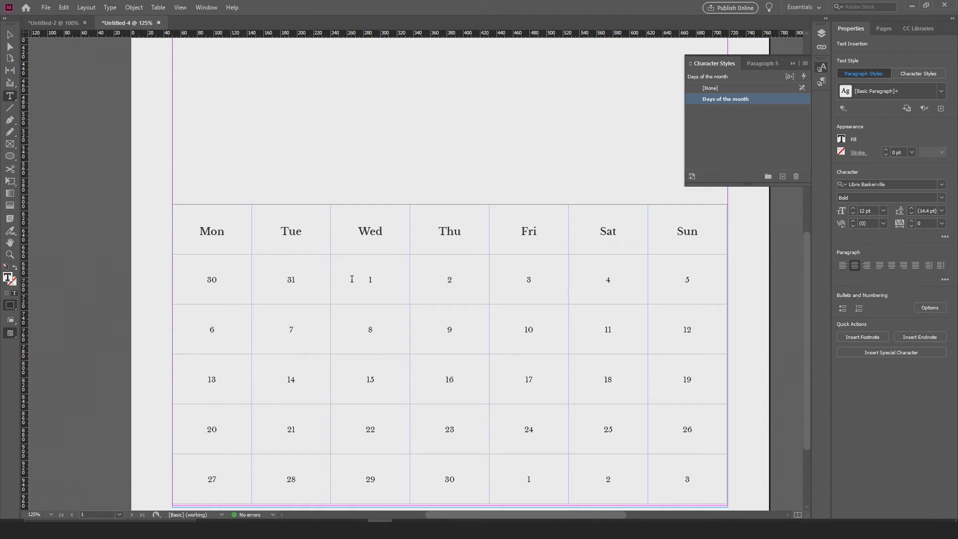
Step: Set the fill of the number 1 under Wed to the dark grey swatch C=67 M=60 Y=58 K=70
{"action": "double_click", "coordinate": [369, 278]}
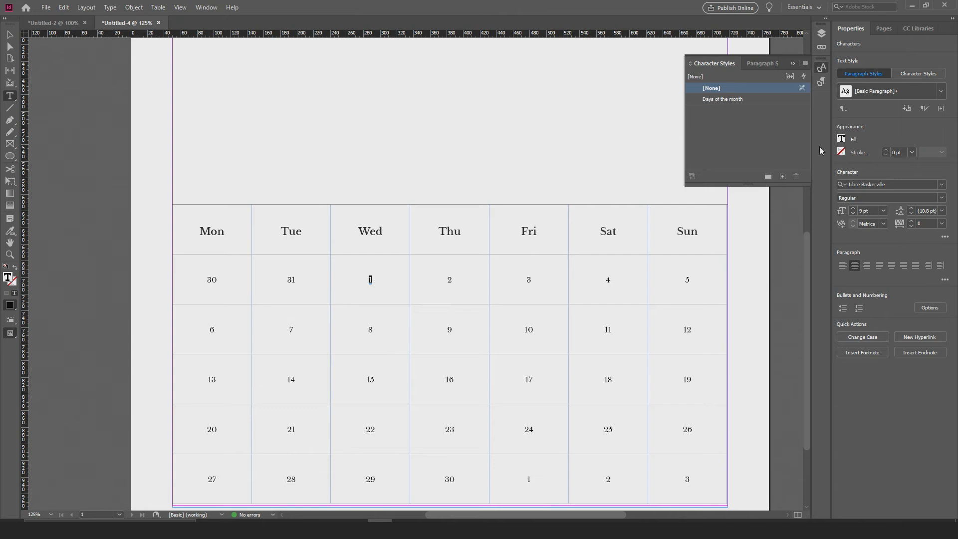
{"action": "left_click", "coordinate": [842, 139]}
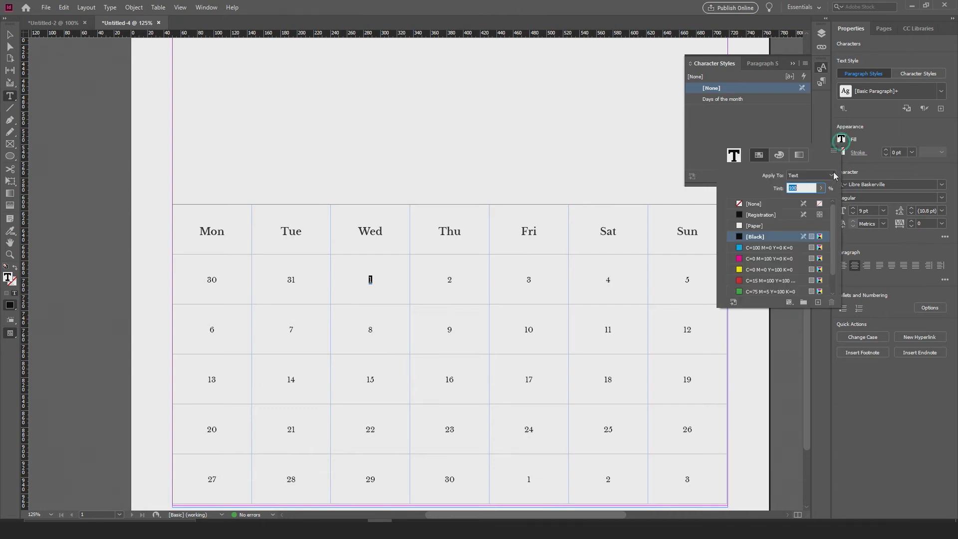
{"action": "left_click", "coordinate": [768, 291]}
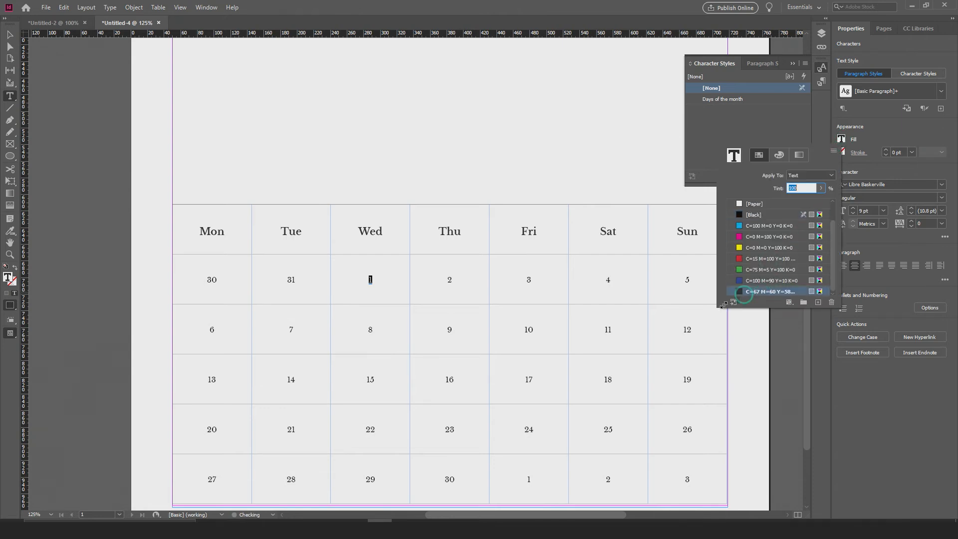
{"action": "left_click", "coordinate": [872, 129]}
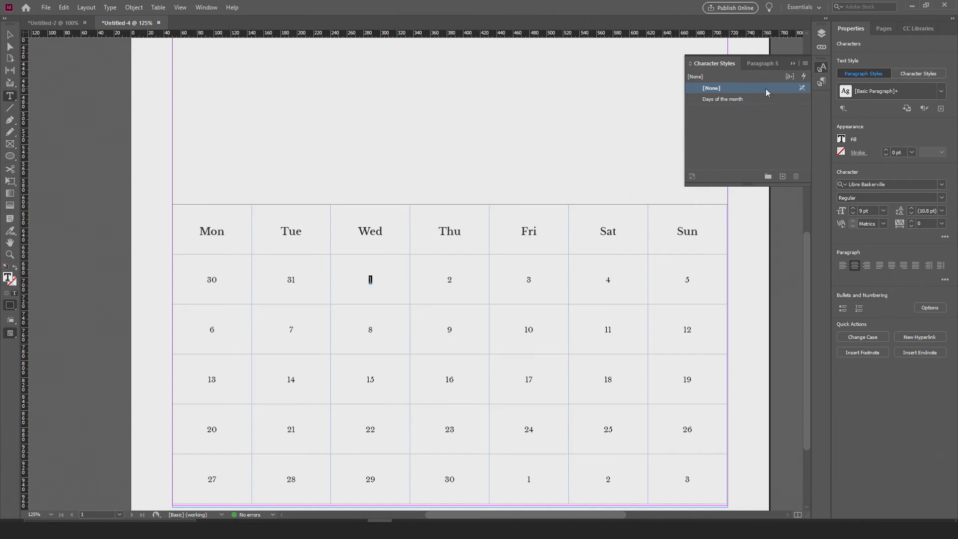
Step: Create a character style named "Numbers" from the number 1, checking its basic character formats and character colour
{"action": "left_click", "coordinate": [782, 177]}
{"action": "double_click", "coordinate": [725, 110]}
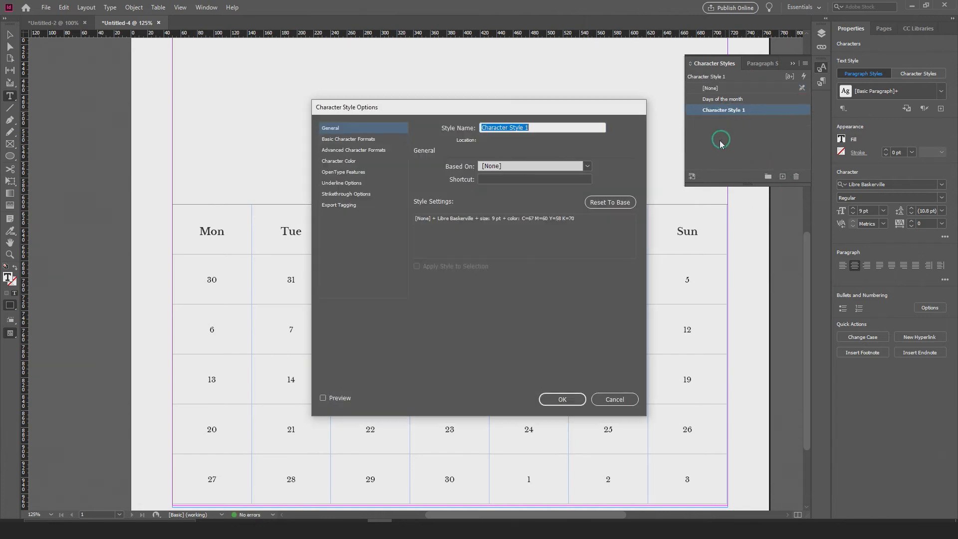
{"action": "type", "text": "number"}
{"action": "key", "text": "BackSpace"}
{"action": "type", "text": "N"}
{"action": "left_click", "coordinate": [340, 139]}
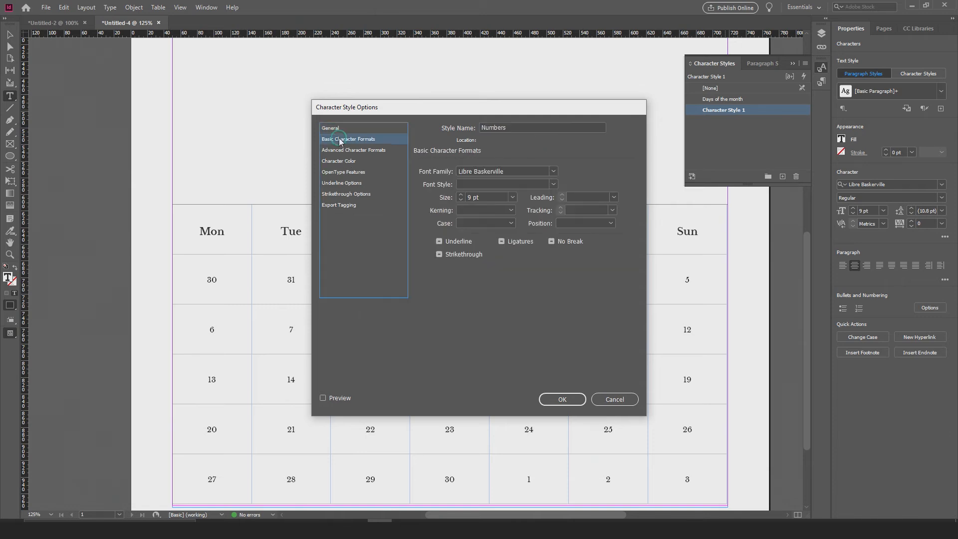
{"action": "left_click", "coordinate": [349, 160]}
{"action": "left_click", "coordinate": [516, 237]}
{"action": "left_click", "coordinate": [562, 398]}
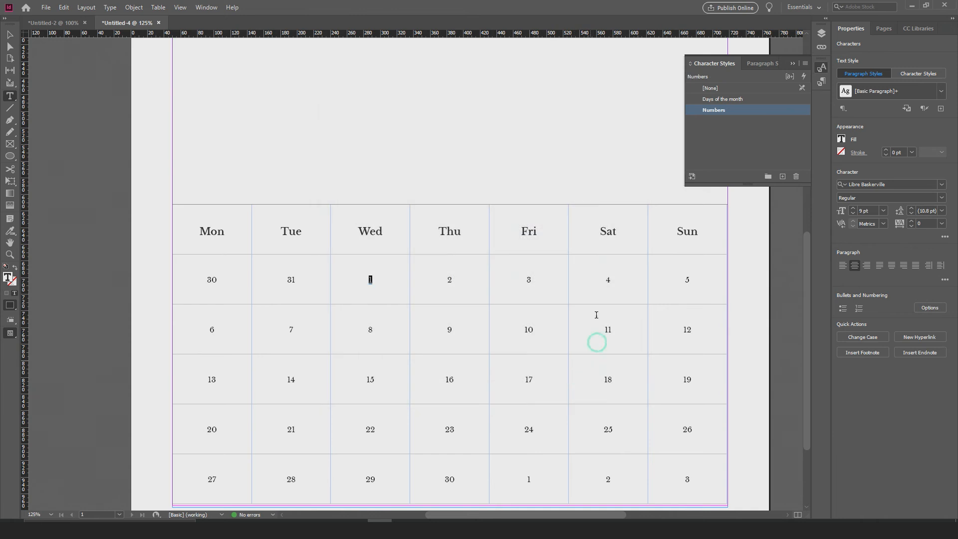
Step: Compare the character styles applied to the header Wed and the numbers 1 and 2
{"action": "double_click", "coordinate": [449, 281]}
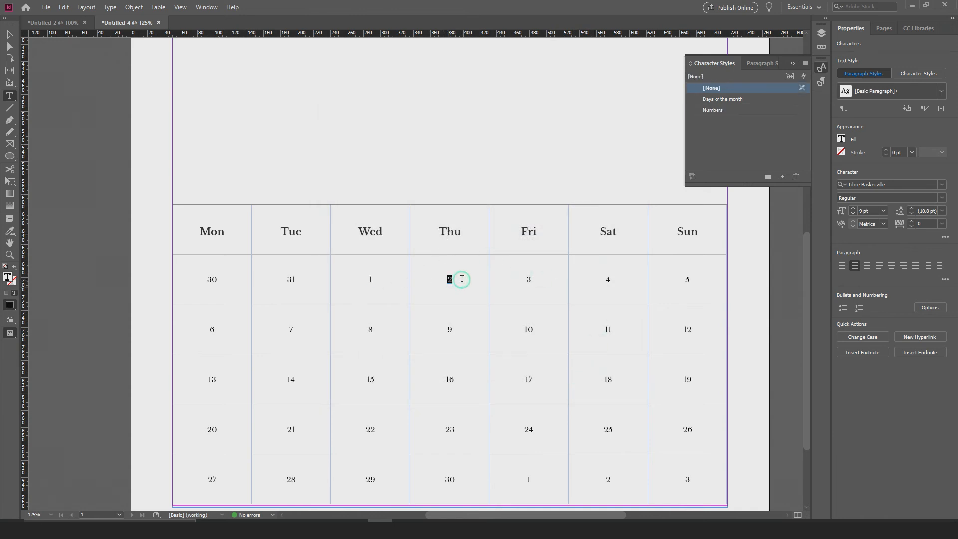
{"action": "left_click", "coordinate": [368, 232]}
{"action": "double_click", "coordinate": [352, 231]}
{"action": "double_click", "coordinate": [450, 281]}
{"action": "double_click", "coordinate": [374, 280]}
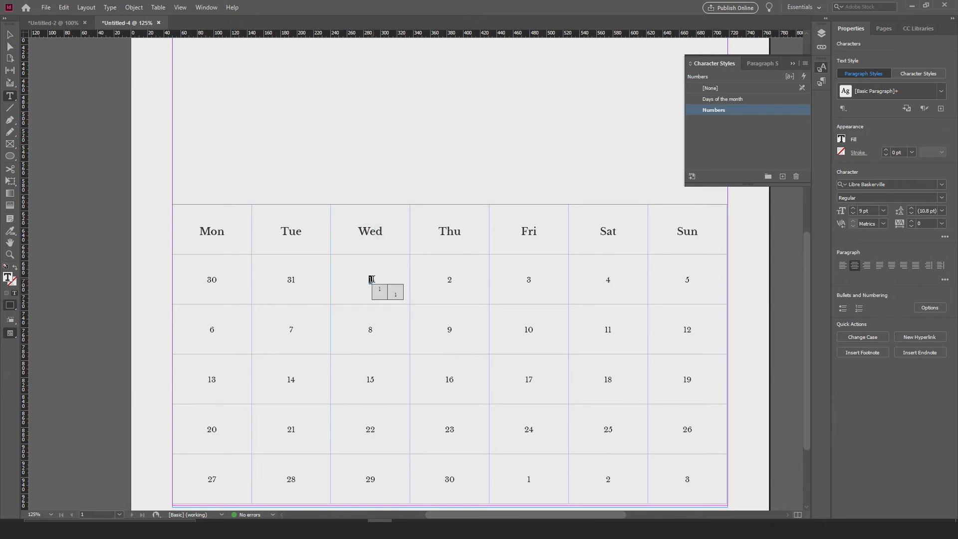
{"action": "double_click", "coordinate": [352, 229]}
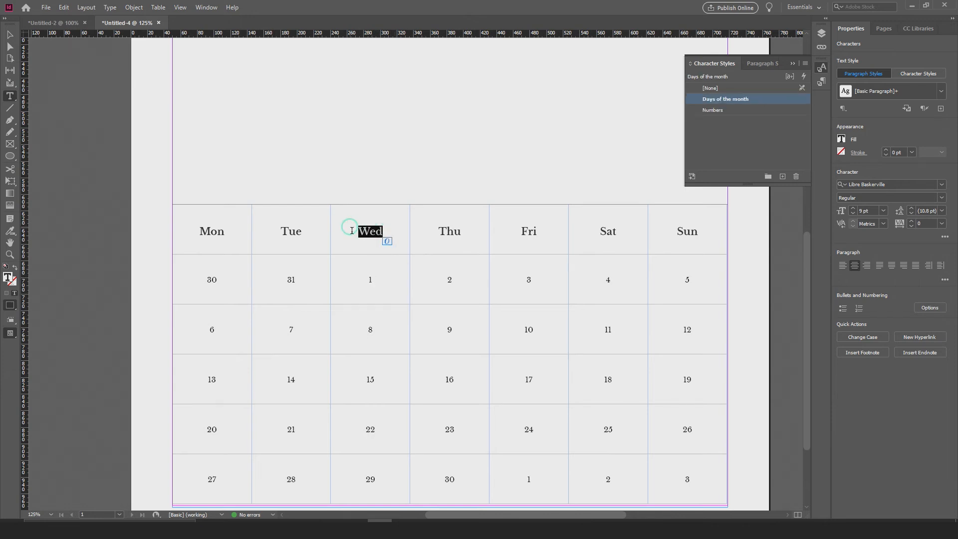
{"action": "double_click", "coordinate": [370, 280]}
Step: Apply the "Numbers" character style to all date cells in the five rows below the weekday headers
{"action": "left_click_drag", "start_coordinate": [447, 277], "coordinate": [560, 406]}
{"action": "left_click", "coordinate": [197, 278]}
{"action": "left_click_drag", "start_coordinate": [197, 278], "coordinate": [693, 481]}
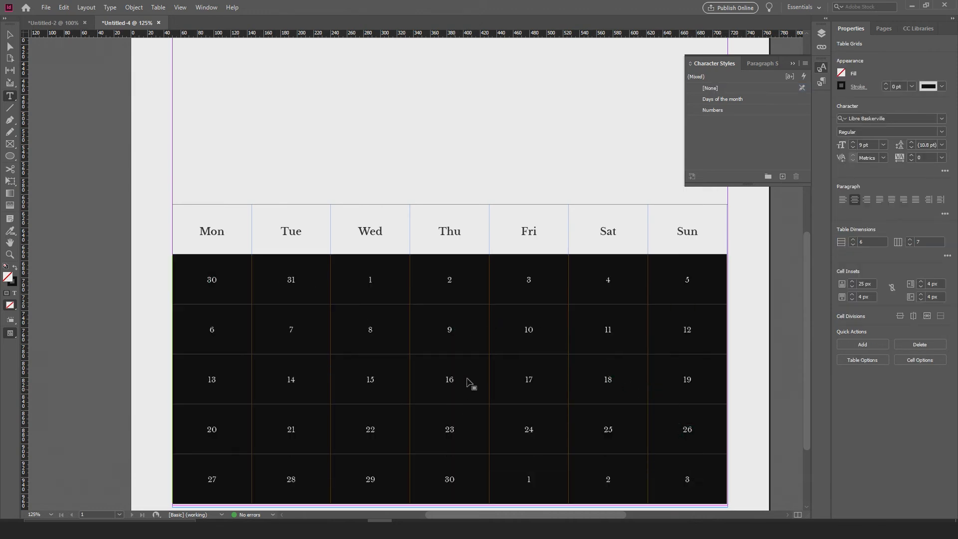
{"action": "left_click", "coordinate": [714, 111]}
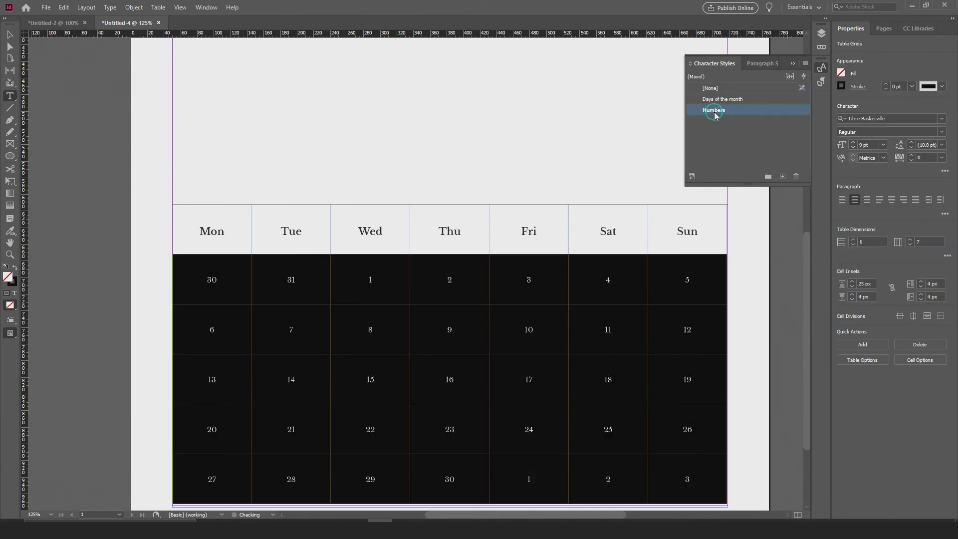
{"action": "left_click", "coordinate": [794, 64]}
{"action": "left_click", "coordinate": [421, 289]}
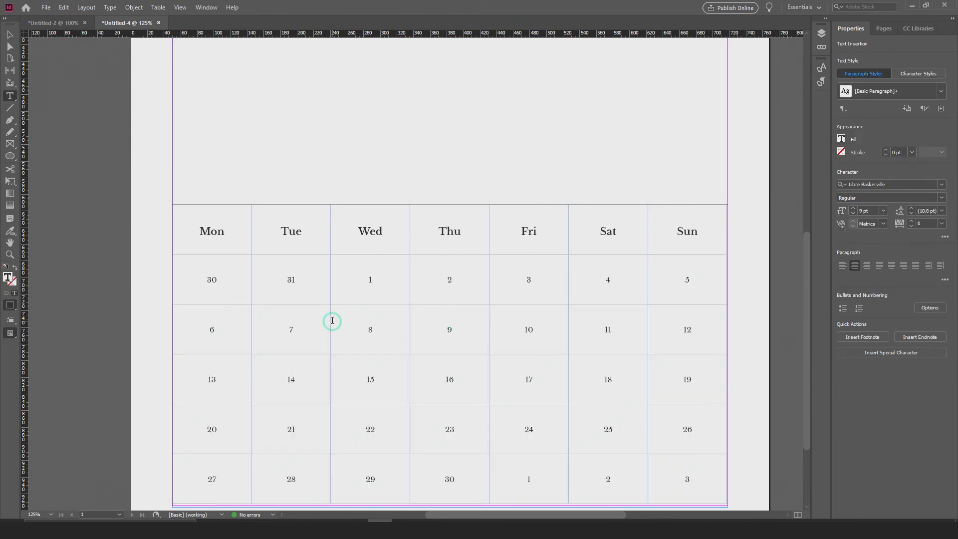
Step: Set the fill of the number 30 under Mon to grey C=59 M=50 Y=50 K=10 and add it as a CMYK swatch
{"action": "left_click_drag", "start_coordinate": [205, 280], "coordinate": [228, 279]}
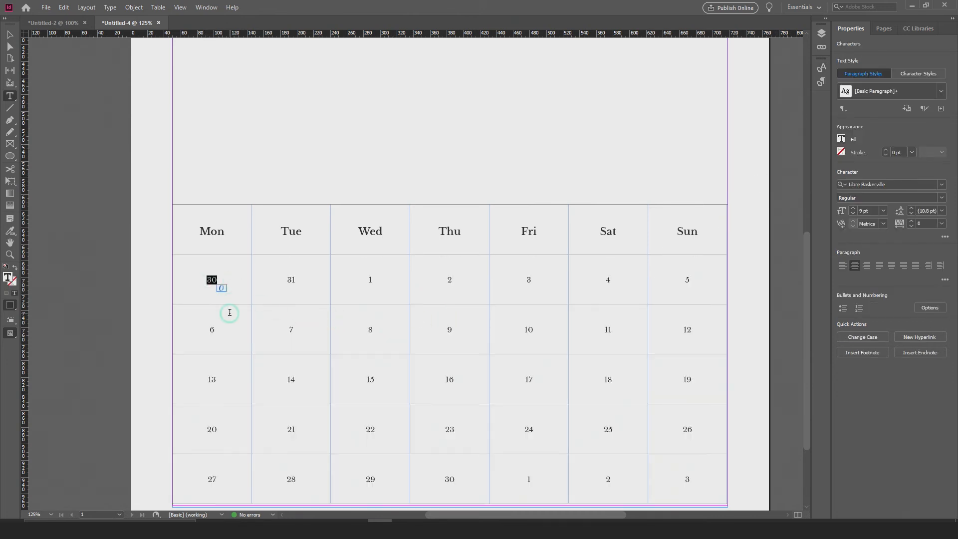
{"action": "double_click", "coordinate": [7, 278]}
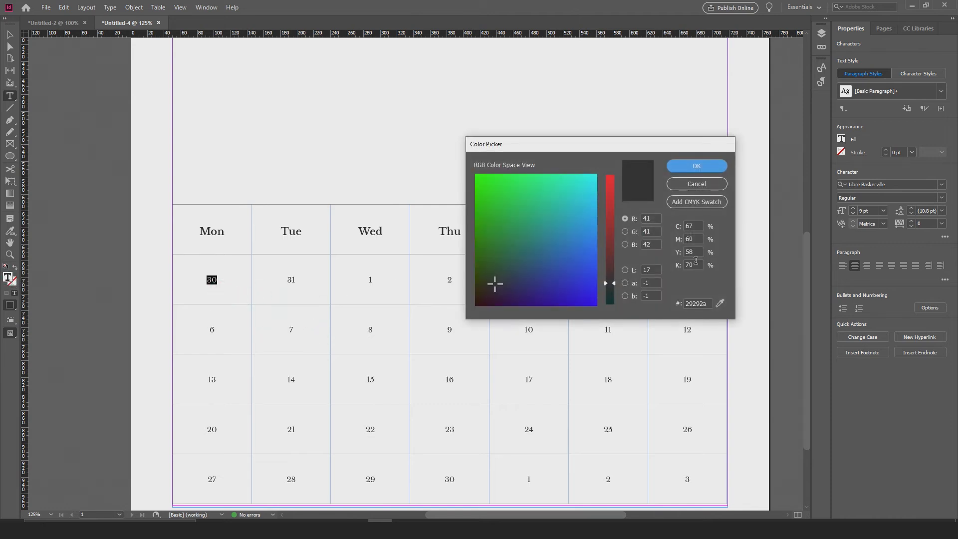
{"action": "left_click", "coordinate": [720, 303]}
{"action": "left_click", "coordinate": [777, 290]}
{"action": "left_click", "coordinate": [807, 274]}
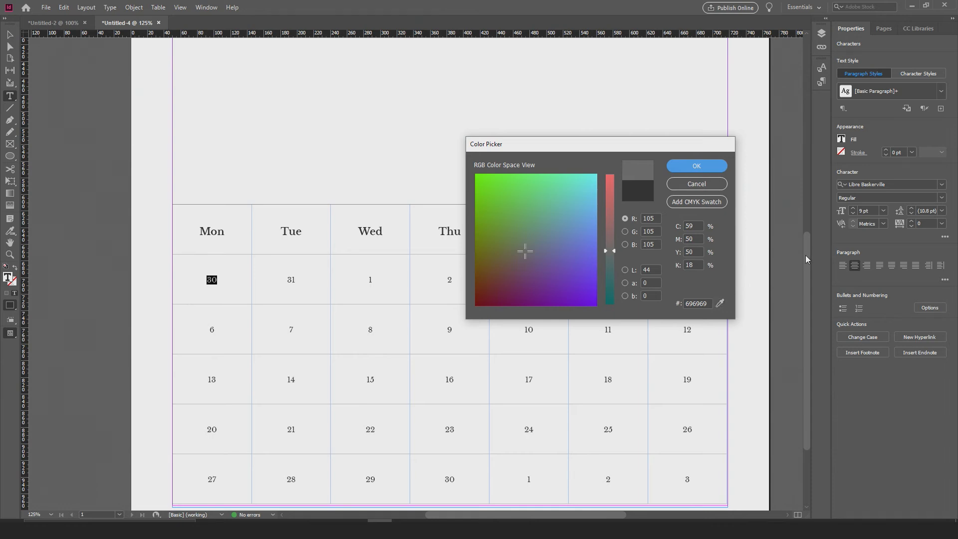
{"action": "double_click", "coordinate": [695, 265]}
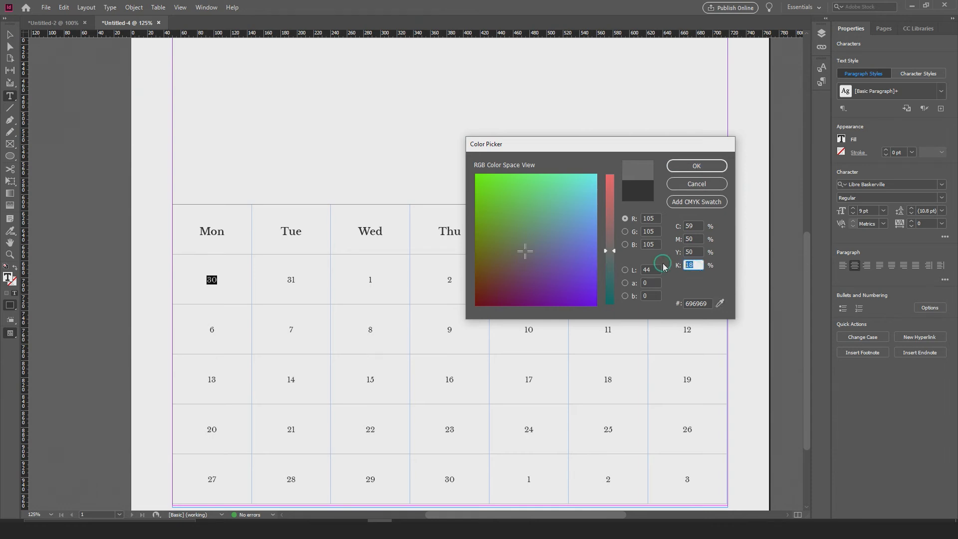
{"action": "type", "text": "10"}
{"action": "double_click", "coordinate": [701, 249]}
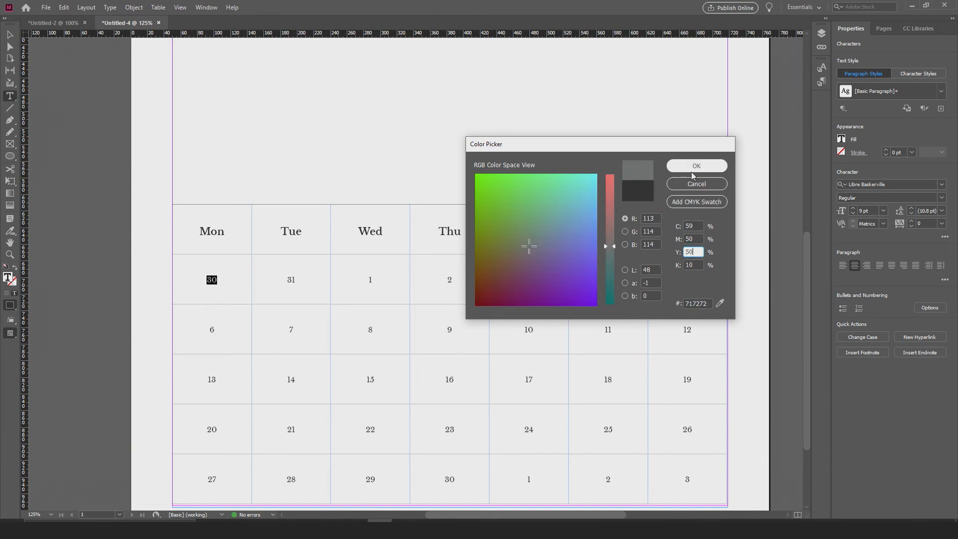
{"action": "left_click", "coordinate": [696, 202]}
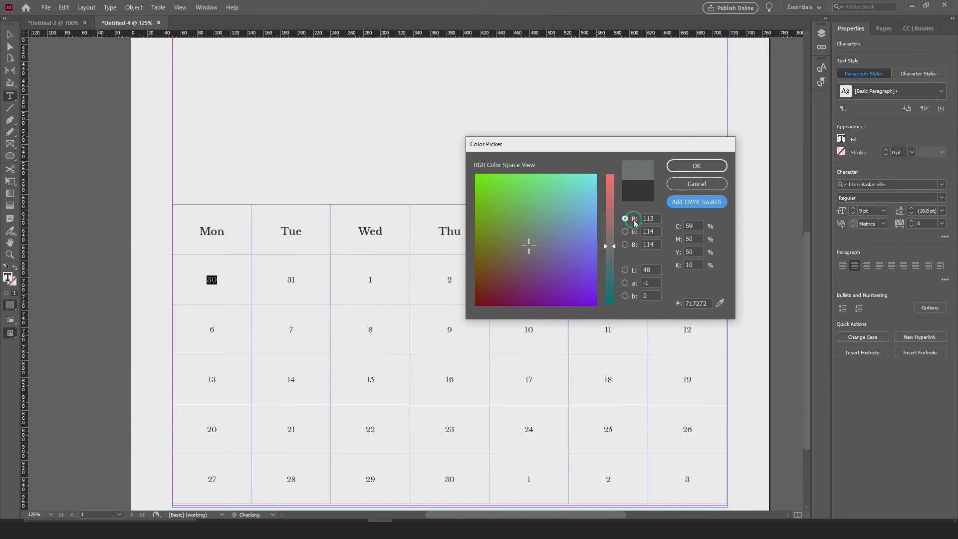
{"action": "left_click", "coordinate": [697, 167]}
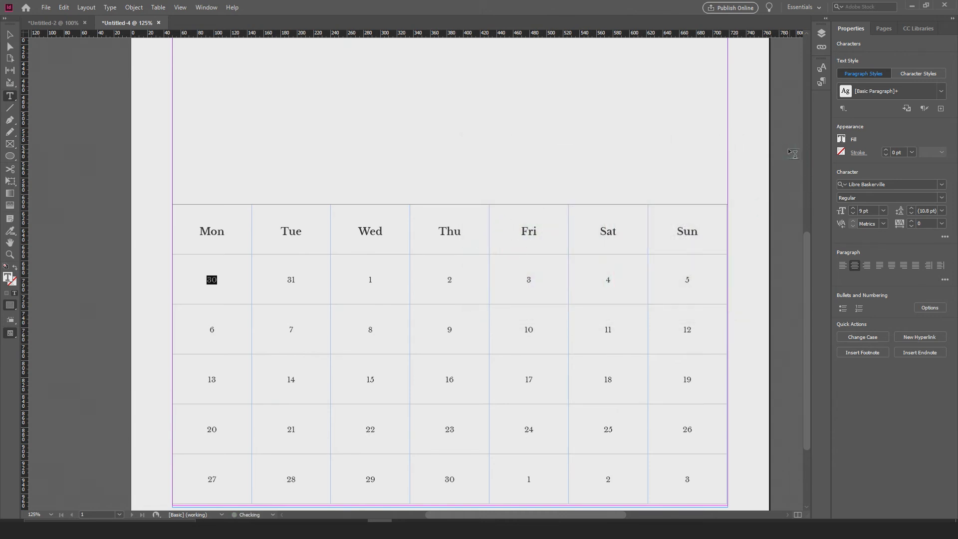
Step: Lighten the fill of the number 30 under Mon to C=59 M=50 Y=50 K=0, add it as a CMYK swatch and compare with 31
{"action": "left_click", "coordinate": [304, 278]}
{"action": "left_click", "coordinate": [224, 281]}
{"action": "double_click", "coordinate": [214, 281]}
{"action": "double_click", "coordinate": [8, 277]}
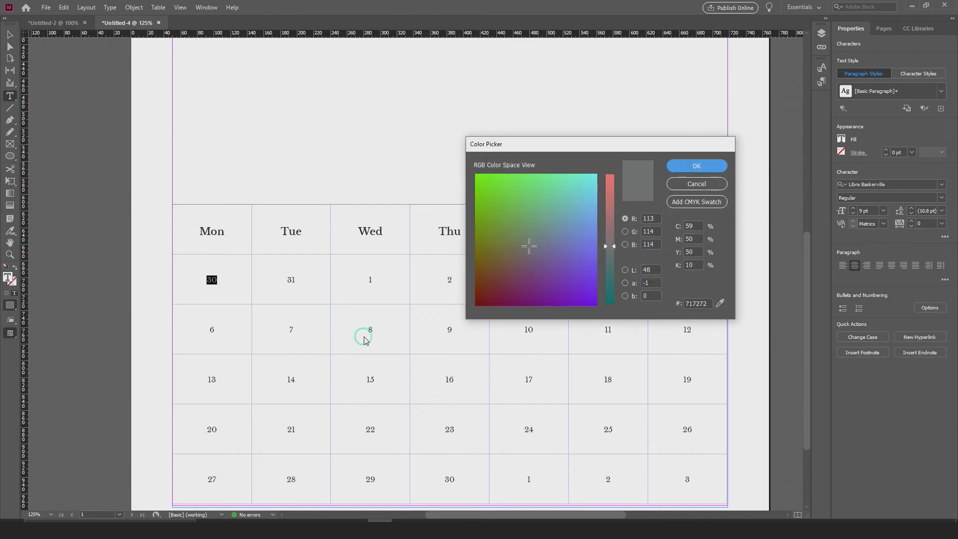
{"action": "double_click", "coordinate": [698, 263]}
{"action": "type", "text": "5"}
{"action": "left_click", "coordinate": [701, 251]}
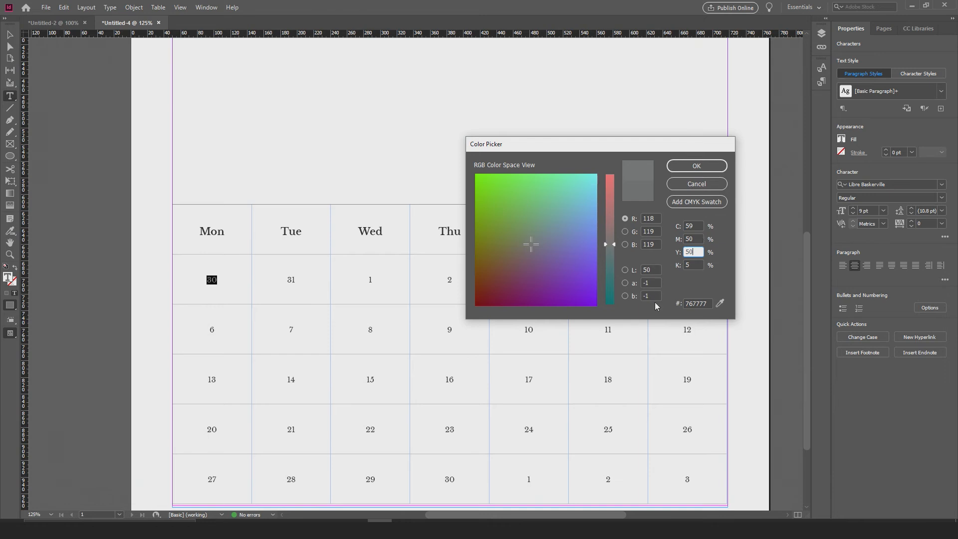
{"action": "double_click", "coordinate": [705, 265]}
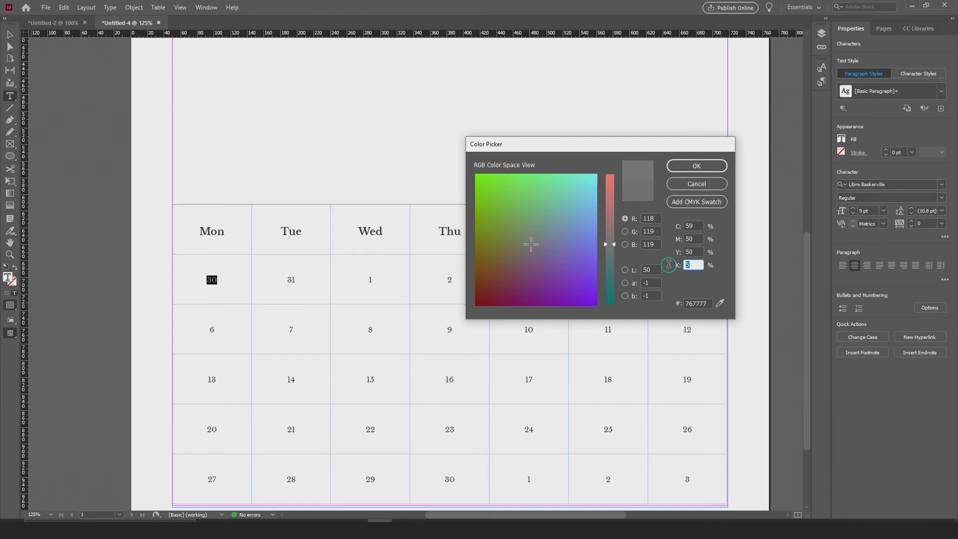
{"action": "type", "text": "0"}
{"action": "double_click", "coordinate": [697, 252]}
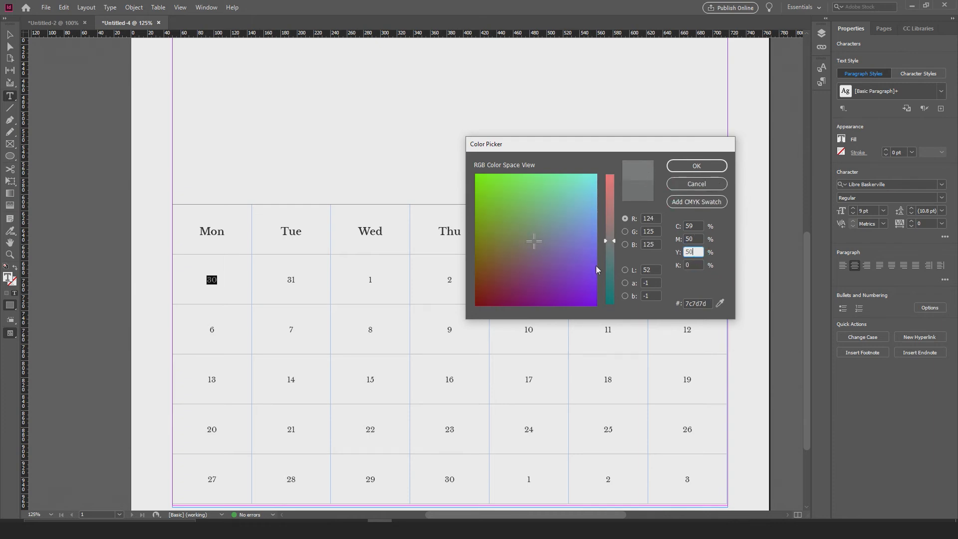
{"action": "left_click", "coordinate": [708, 203]}
{"action": "left_click", "coordinate": [696, 166]}
{"action": "left_click", "coordinate": [308, 280]}
{"action": "double_click", "coordinate": [263, 280]}
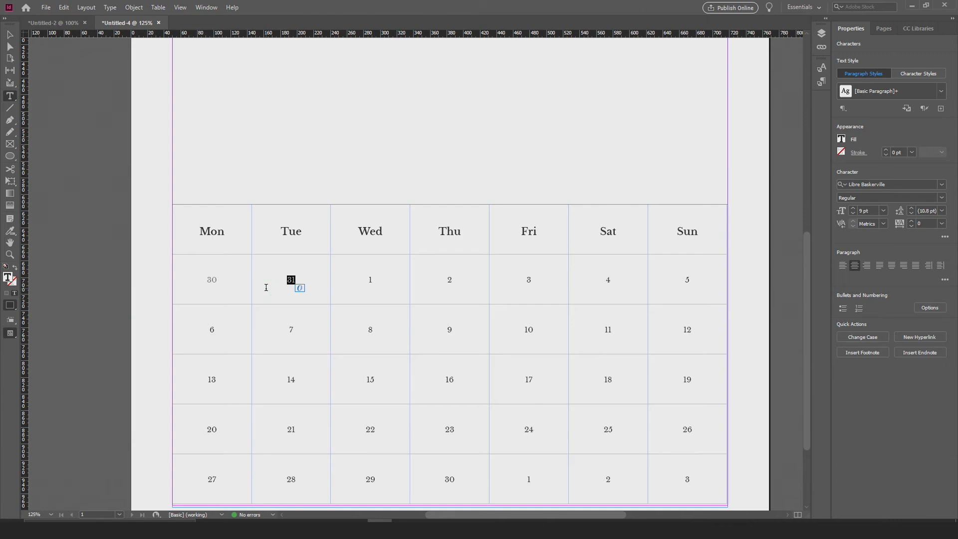
Step: Create a character style named "Light grey numbers" from the grey 30 under Mon, keeping the C=59 M=50 Y=50 K=0 colour
{"action": "double_click", "coordinate": [205, 280]}
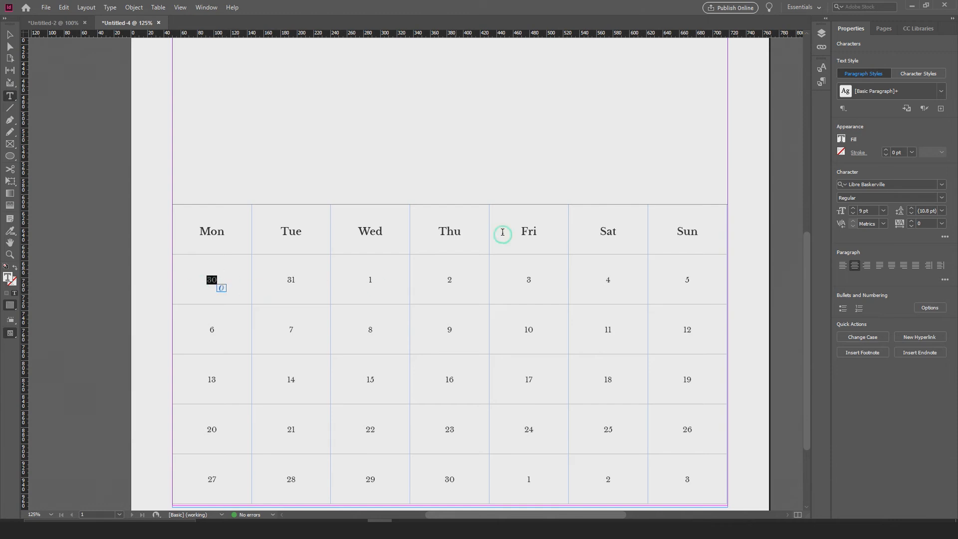
{"action": "left_click", "coordinate": [822, 68]}
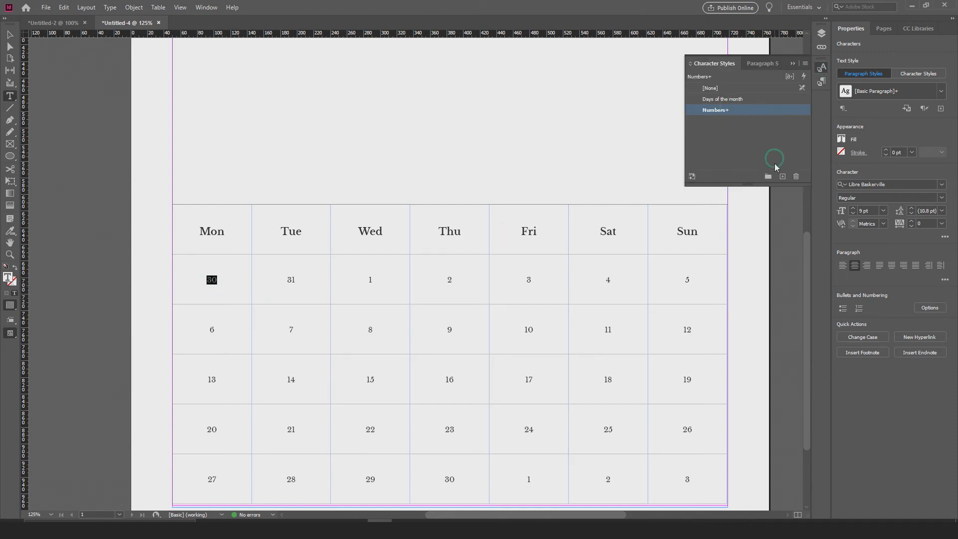
{"action": "left_click", "coordinate": [782, 177]}
{"action": "left_click", "coordinate": [724, 122]}
{"action": "double_click", "coordinate": [724, 123]}
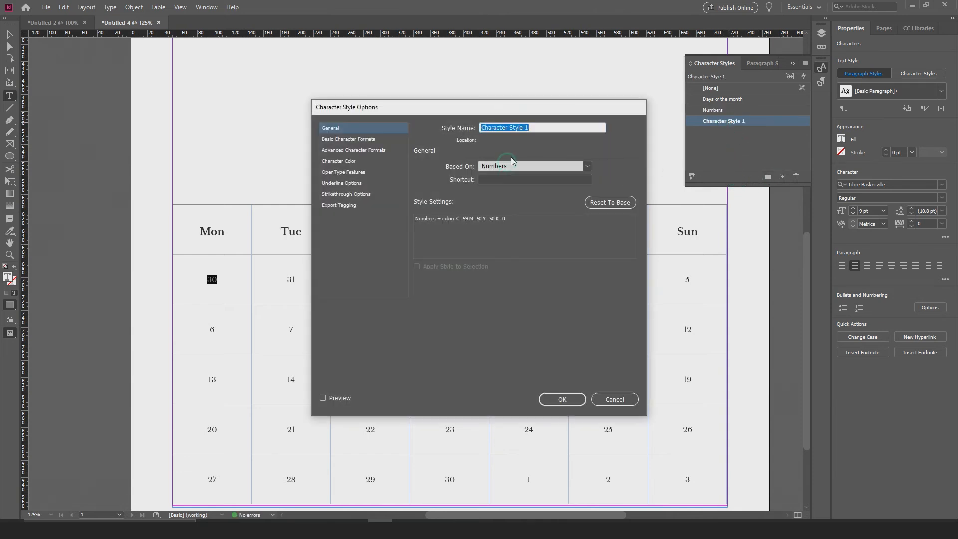
{"action": "type", "text": "L"}
{"action": "left_click", "coordinate": [372, 139]}
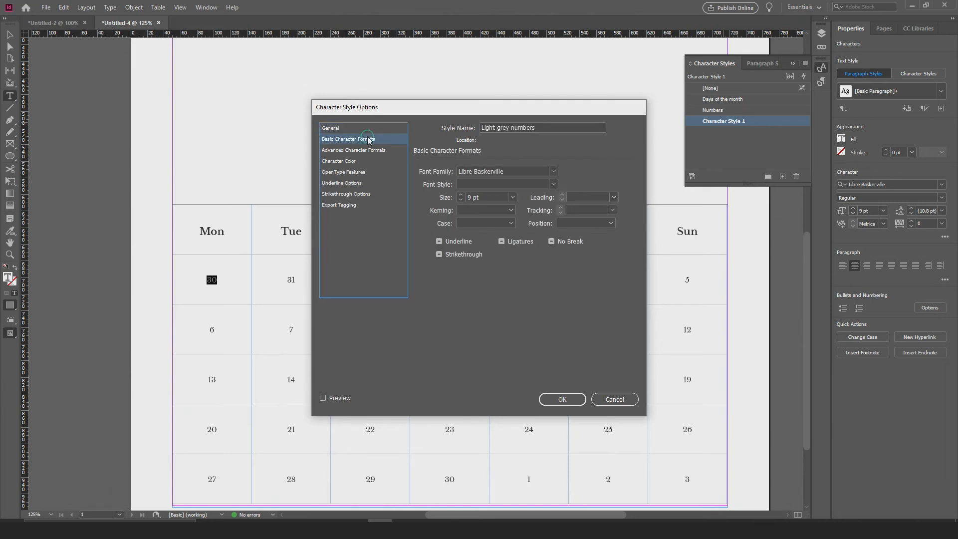
{"action": "left_click", "coordinate": [361, 161]}
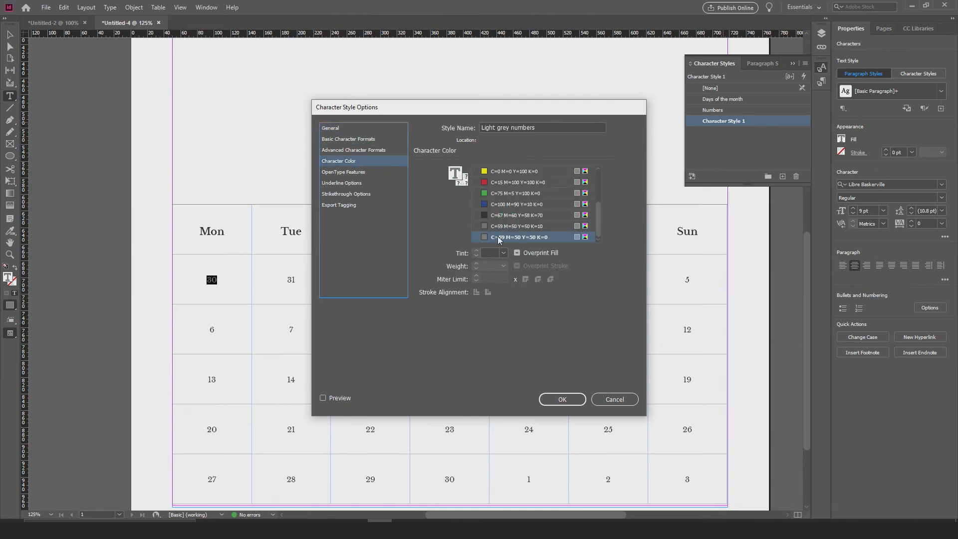
{"action": "scroll", "coordinate": [515, 230], "scroll_direction": "up", "scroll_amount": 2}
{"action": "scroll", "coordinate": [515, 228], "scroll_direction": "down", "scroll_amount": 2}
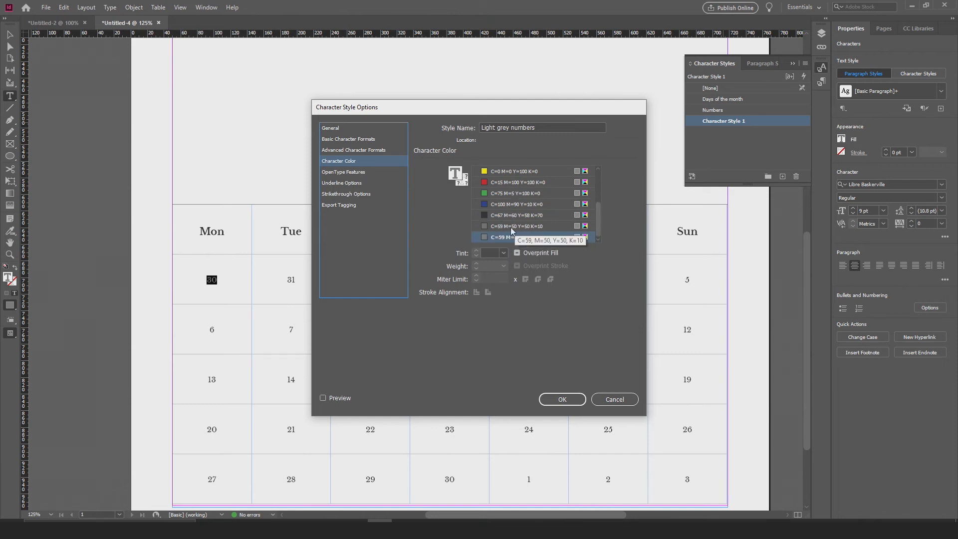
{"action": "left_click", "coordinate": [557, 399]}
Step: Apply the "Light grey numbers" style to the 31 under Tue and the trailing 1, 2 and 3 in the last row
{"action": "double_click", "coordinate": [297, 285]}
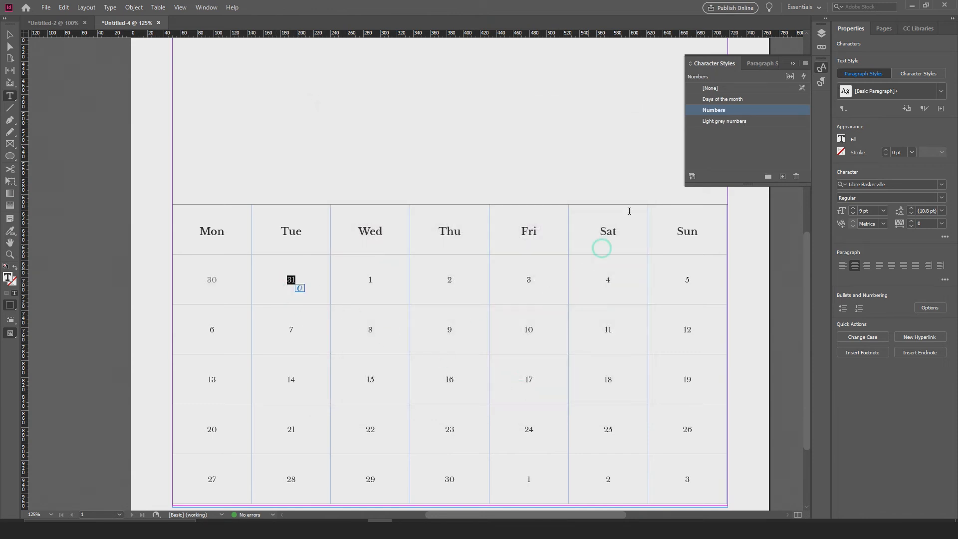
{"action": "left_click", "coordinate": [726, 121]}
{"action": "scroll", "coordinate": [518, 257], "scroll_direction": "down", "scroll_amount": 3}
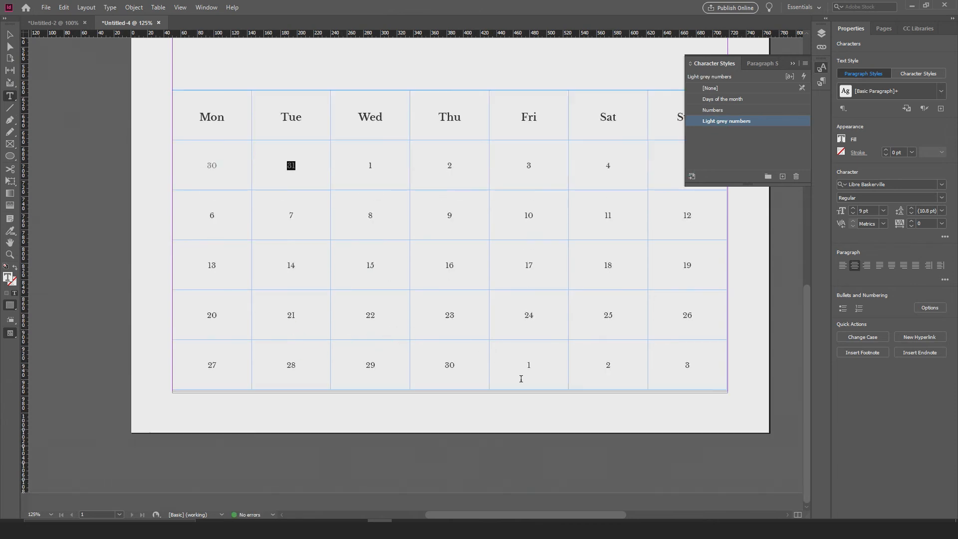
{"action": "left_click_drag", "start_coordinate": [690, 365], "coordinate": [533, 365]}
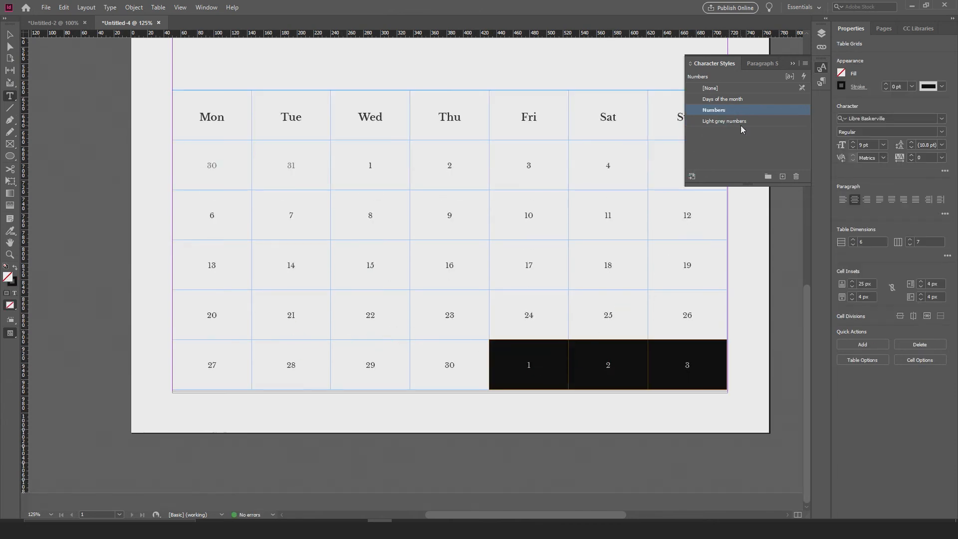
{"action": "left_click", "coordinate": [742, 122]}
{"action": "left_click", "coordinate": [792, 64]}
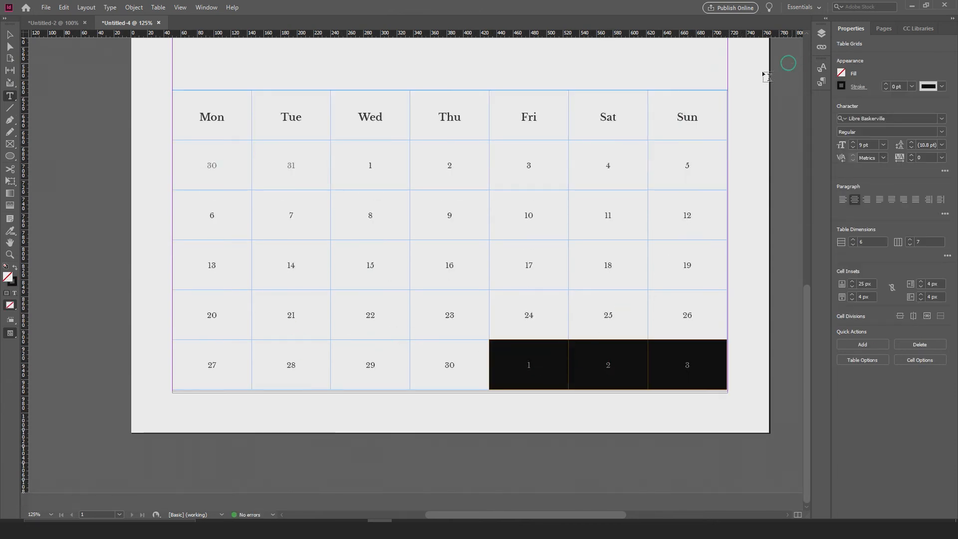
{"action": "left_click", "coordinate": [9, 34]}
{"action": "left_click", "coordinate": [77, 161]}
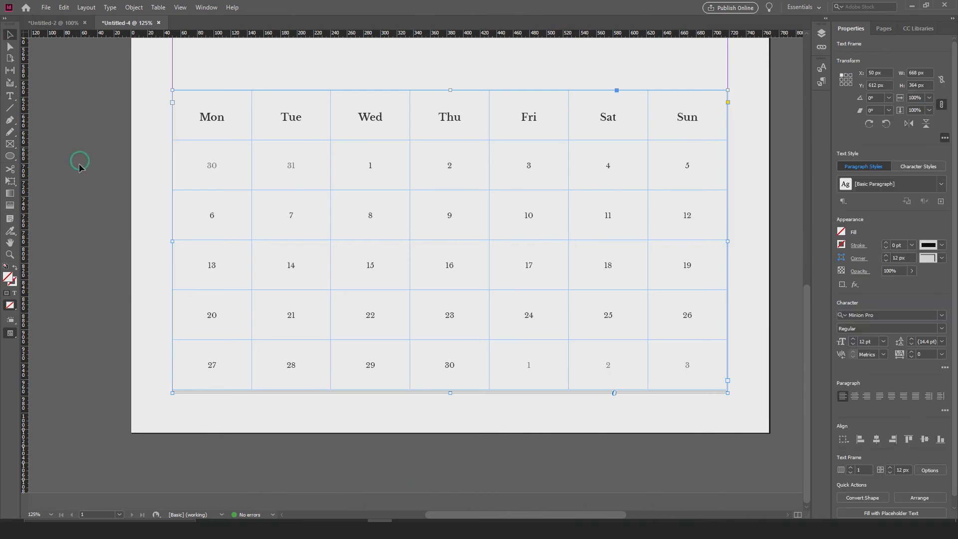
Step: Preview the calendar page without guides and frame edges, and examine the light grey dates against the other numbers
{"action": "scroll", "coordinate": [577, 263], "scroll_direction": "down", "scroll_amount": 2}
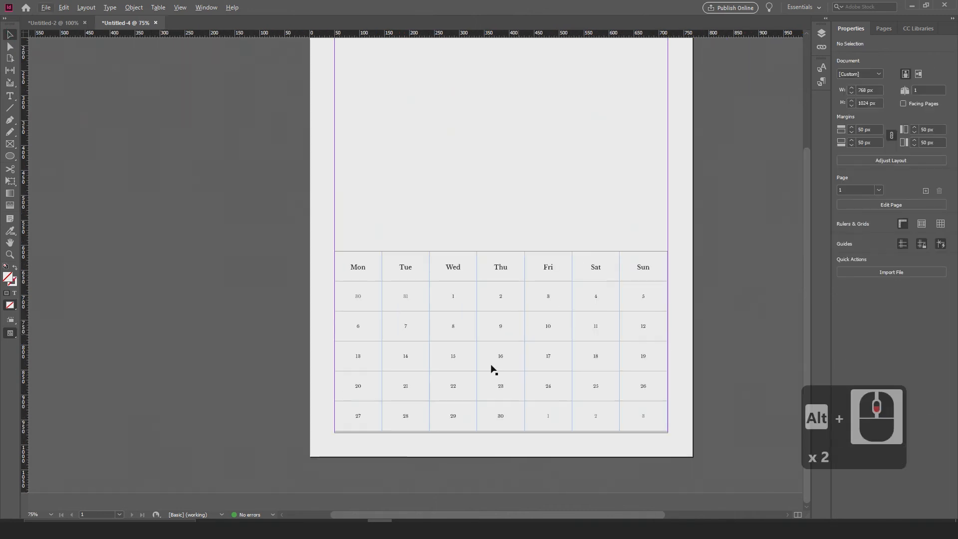
{"action": "left_click_drag", "start_coordinate": [450, 353], "coordinate": [443, 314]}
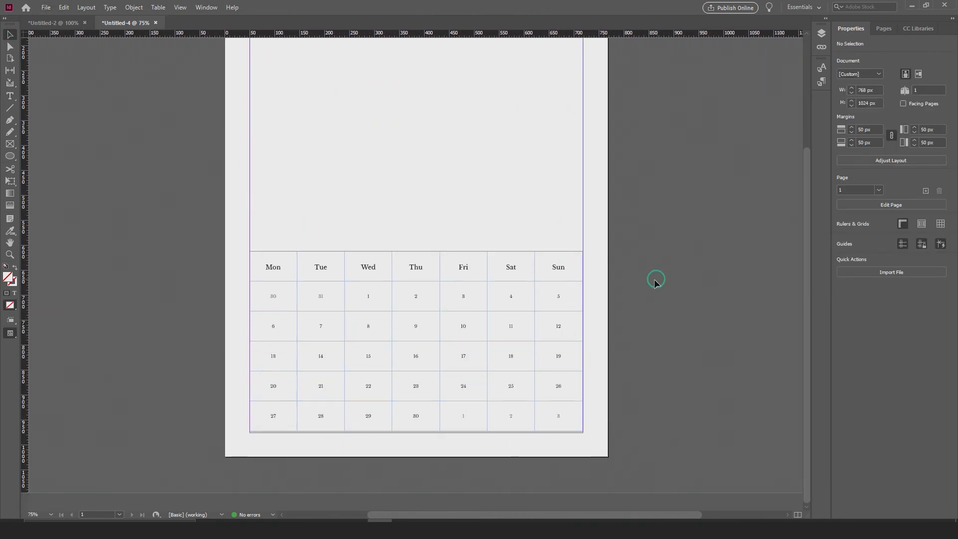
{"action": "key", "text": "w"}
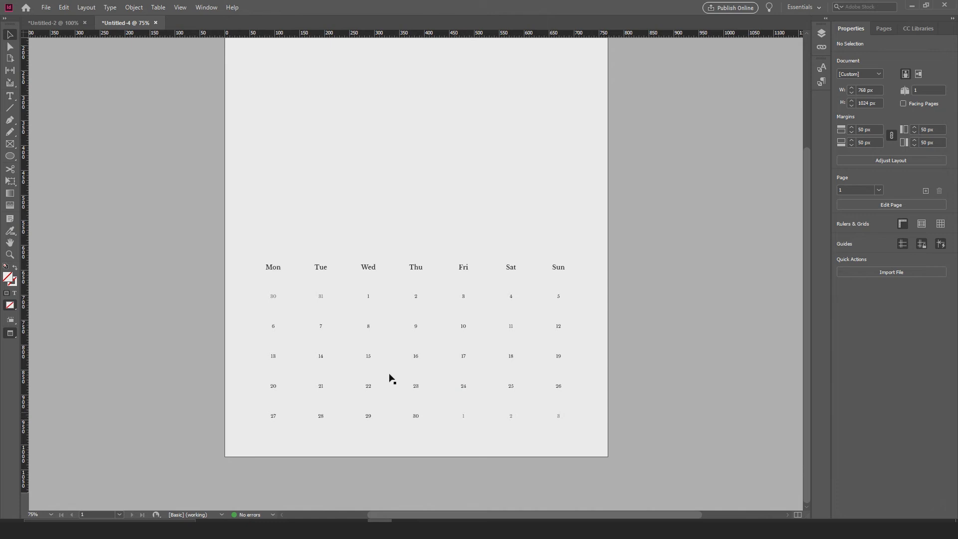
{"action": "scroll", "coordinate": [311, 329], "scroll_direction": "up", "scroll_amount": 2}
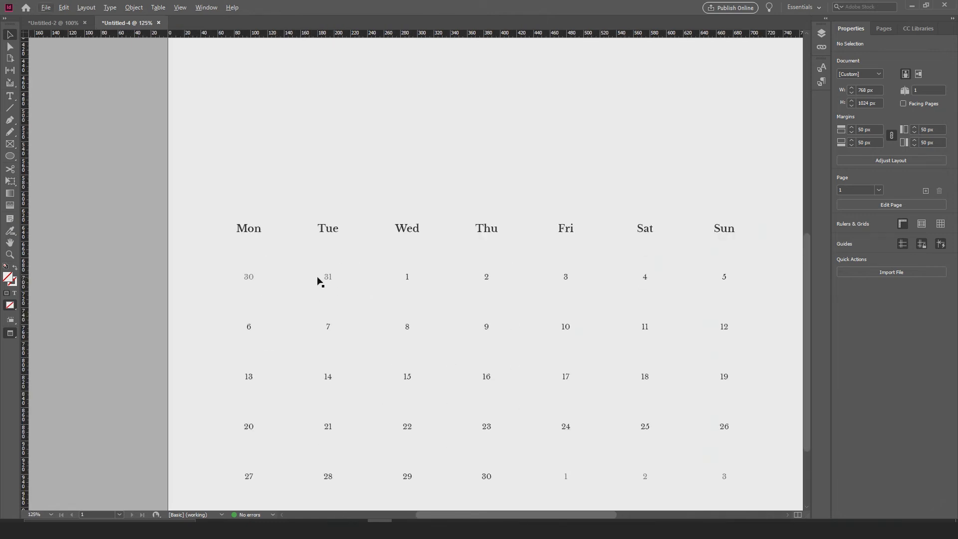
{"action": "scroll", "coordinate": [457, 297], "scroll_direction": "down", "scroll_amount": 2}
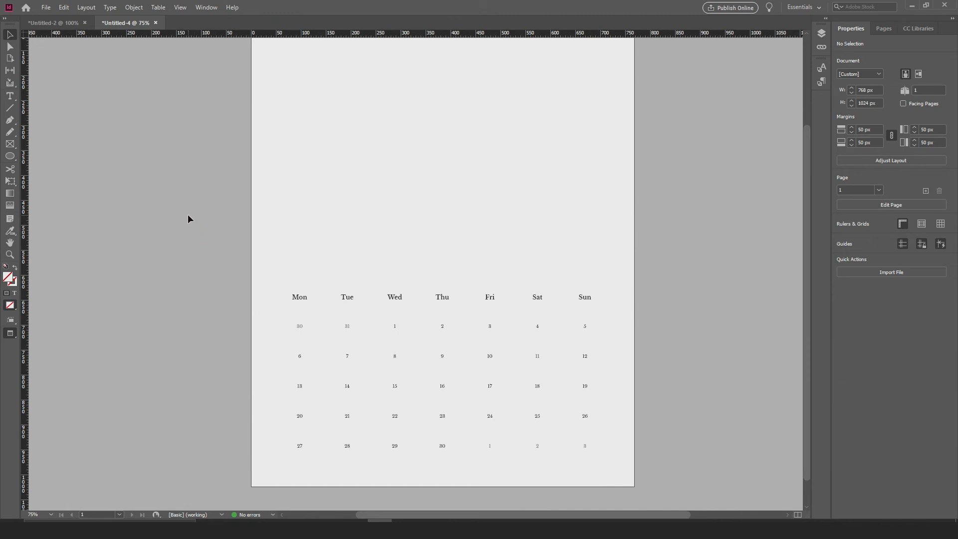
{"action": "key", "text": "w"}
Step: Draw a 768 × 612 px rectangle across the full page width, from the page's top edge down to the calendar table
{"action": "left_click_drag", "start_coordinate": [439, 167], "coordinate": [396, 238]}
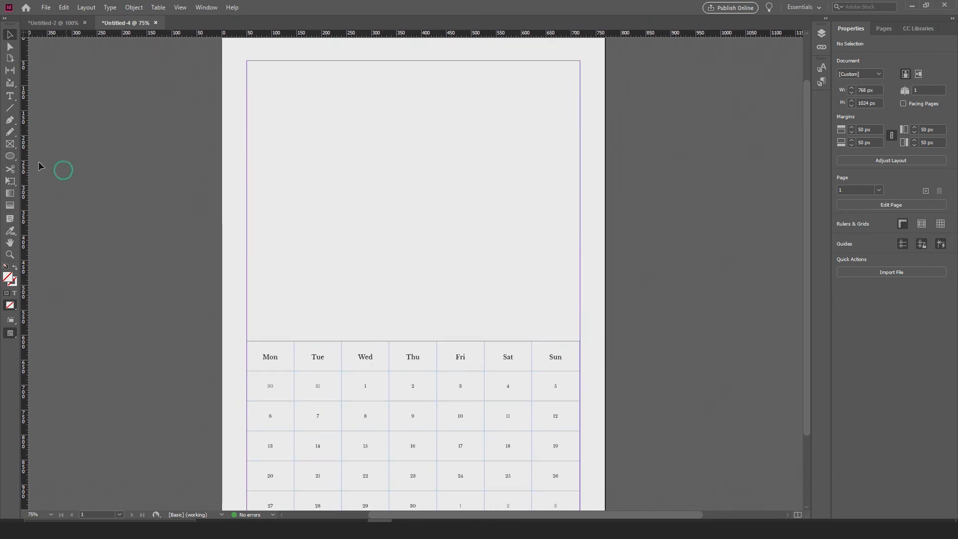
{"action": "left_click", "coordinate": [10, 156]}
{"action": "left_click", "coordinate": [54, 169]}
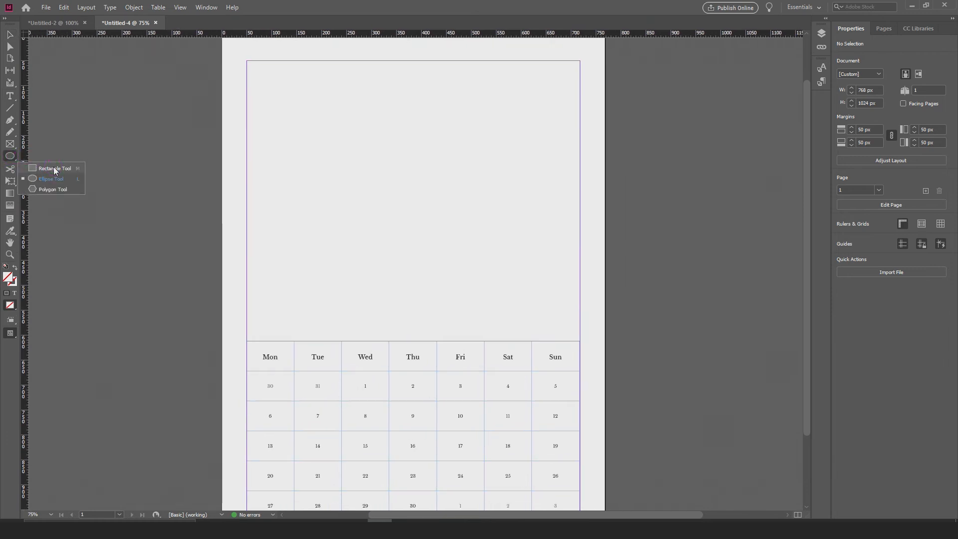
{"action": "left_click_drag", "start_coordinate": [204, 127], "coordinate": [189, 157]}
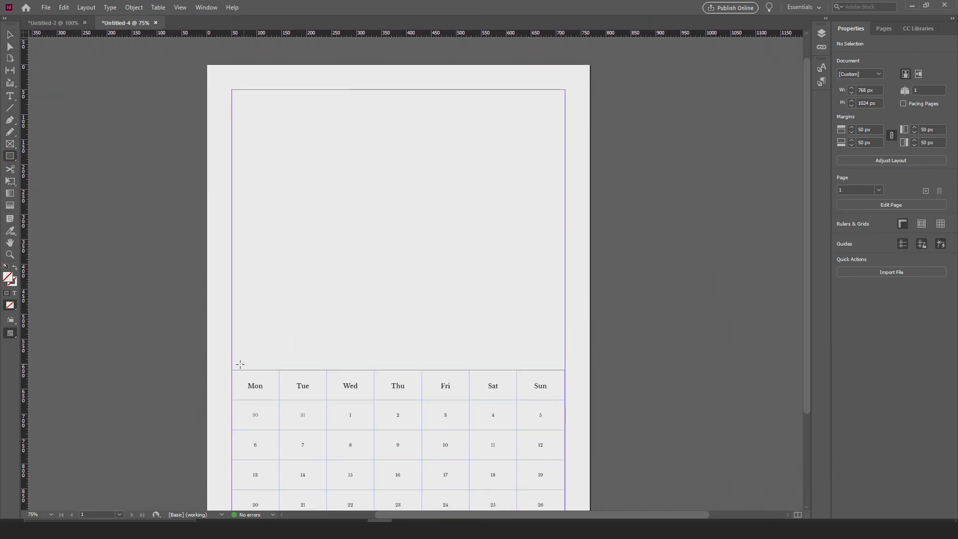
{"action": "mouse_move", "coordinate": [208, 65]}
{"action": "left_mouse_down"}
{"action": "mouse_move", "coordinate": [429, 195]}
{"action": "mouse_move", "coordinate": [562, 306]}
{"action": "mouse_move", "coordinate": [589, 369]}
{"action": "left_mouse_up"}
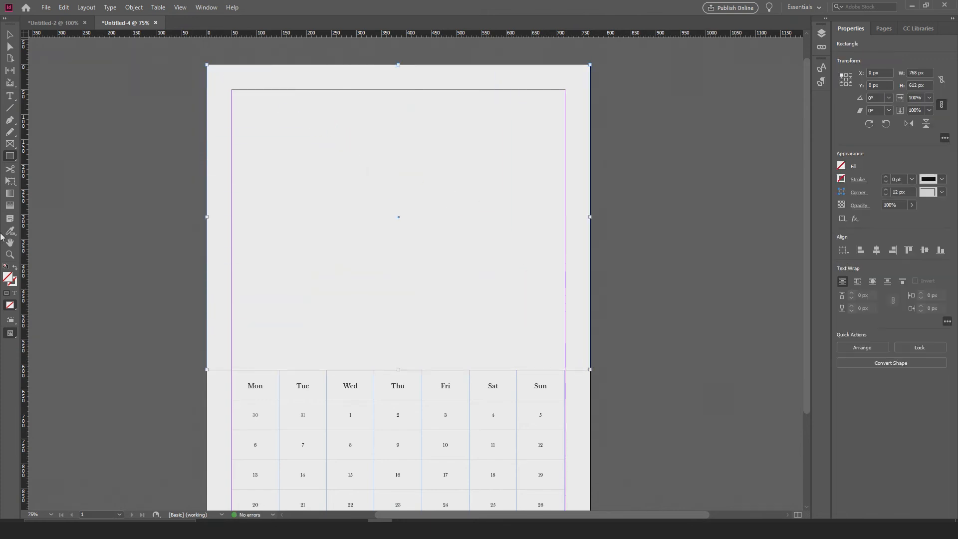
Step: Fill the rectangle above the calendar with a light green of about C=51 M=0 Y=77 K=0
{"action": "double_click", "coordinate": [7, 278]}
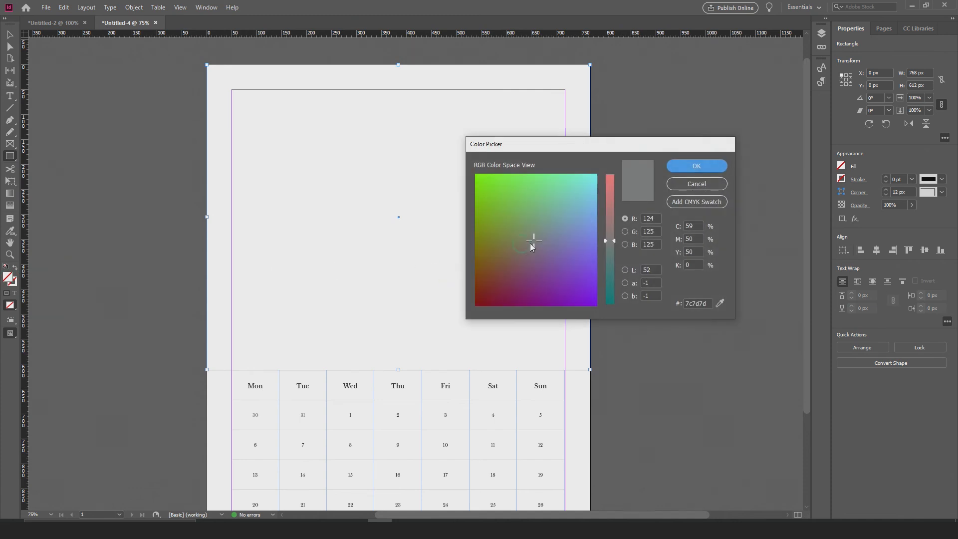
{"action": "left_click_drag", "start_coordinate": [533, 241], "coordinate": [521, 189]}
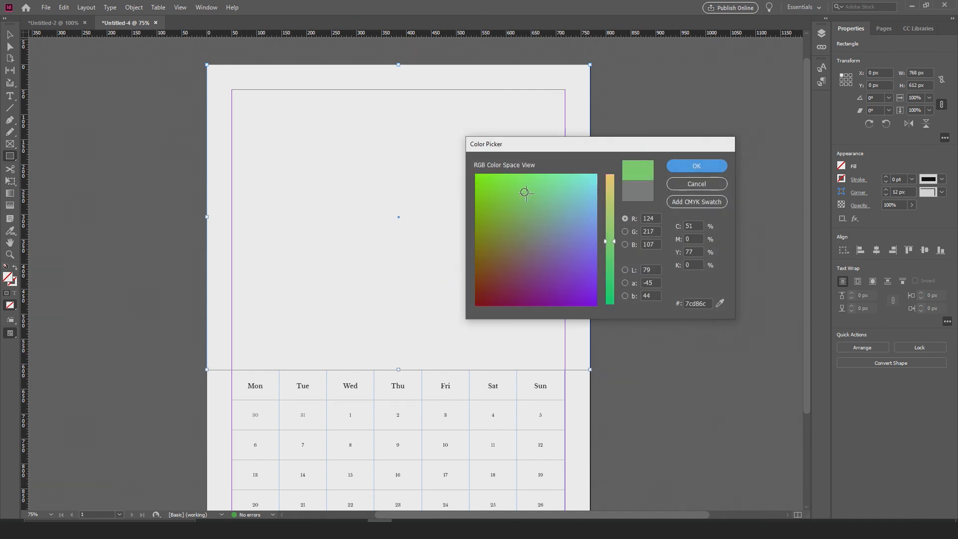
{"action": "left_click", "coordinate": [682, 166]}
{"action": "left_click", "coordinate": [10, 35]}
Step: Add a horizontal guide along the calendar table's top edge and move it up to Y=562 px
{"action": "scroll", "coordinate": [395, 361], "scroll_direction": "down", "scroll_amount": 4}
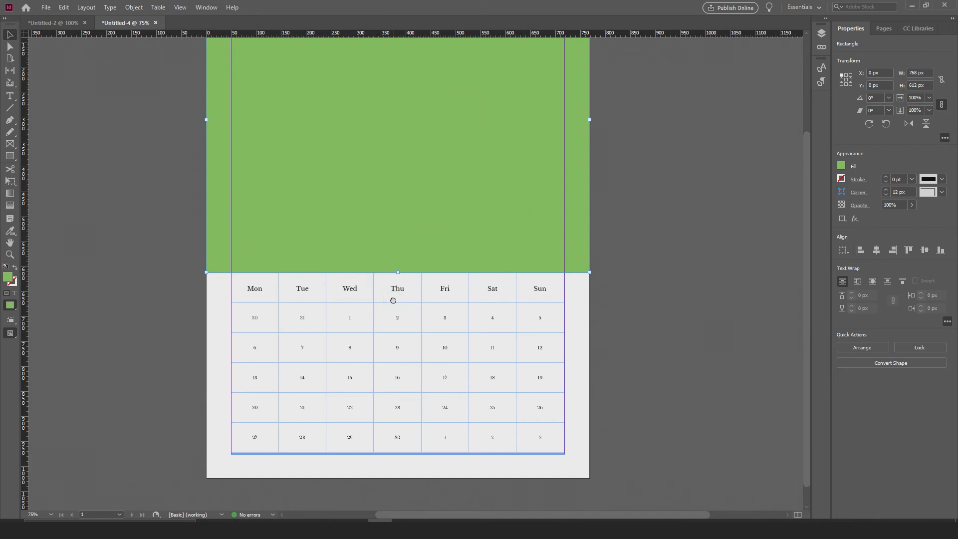
{"action": "mouse_move", "coordinate": [398, 272]}
{"action": "left_mouse_down"}
{"action": "mouse_move", "coordinate": [399, 248]}
{"action": "mouse_move", "coordinate": [400, 272]}
{"action": "left_mouse_up"}
{"action": "left_click_drag", "start_coordinate": [120, 33], "coordinate": [123, 272]}
{"action": "left_click", "coordinate": [125, 270]}
{"action": "left_click_drag", "start_coordinate": [130, 273], "coordinate": [129, 248]}
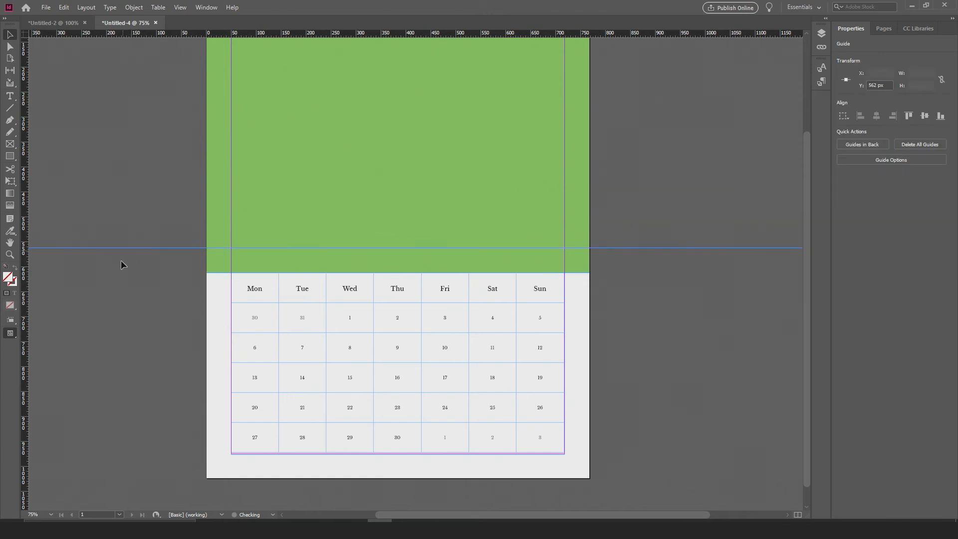
Step: Shorten the green rectangle to a height of 562 px by snapping its lower edge to the guide
{"action": "left_click", "coordinate": [267, 259]}
{"action": "left_click_drag", "start_coordinate": [398, 273], "coordinate": [403, 247]}
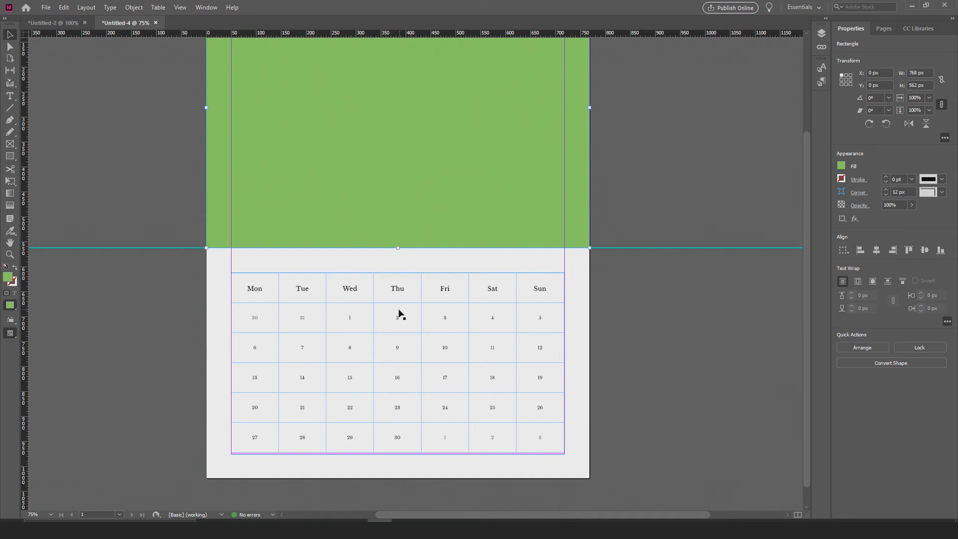
{"action": "scroll", "coordinate": [398, 312], "scroll_direction": "up", "scroll_amount": 3}
{"action": "scroll", "coordinate": [399, 311], "scroll_direction": "down", "scroll_amount": 2}
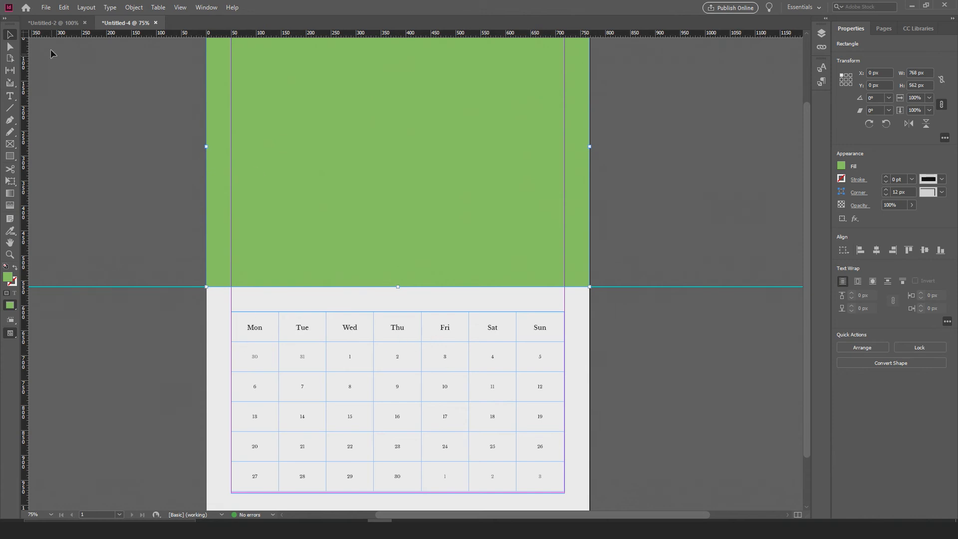
{"action": "left_click", "coordinate": [180, 7]}
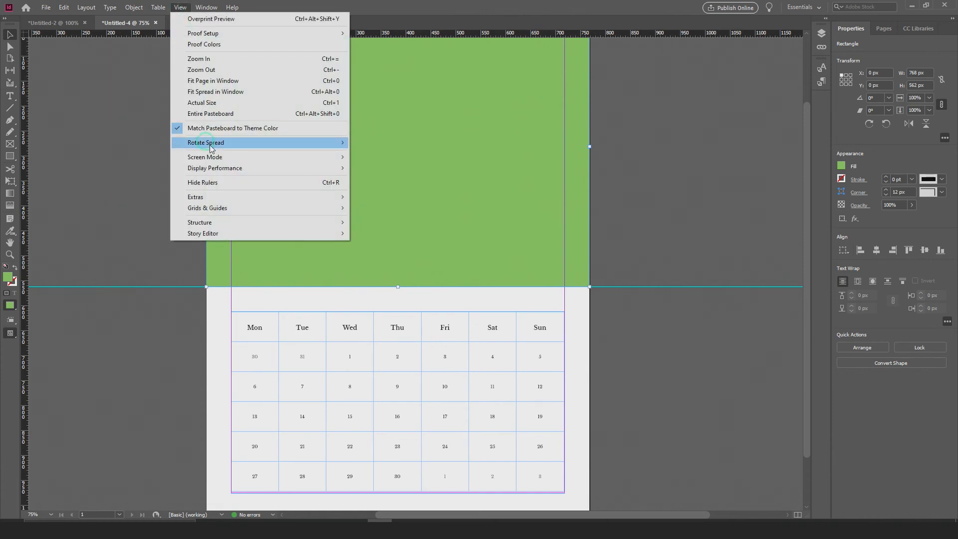
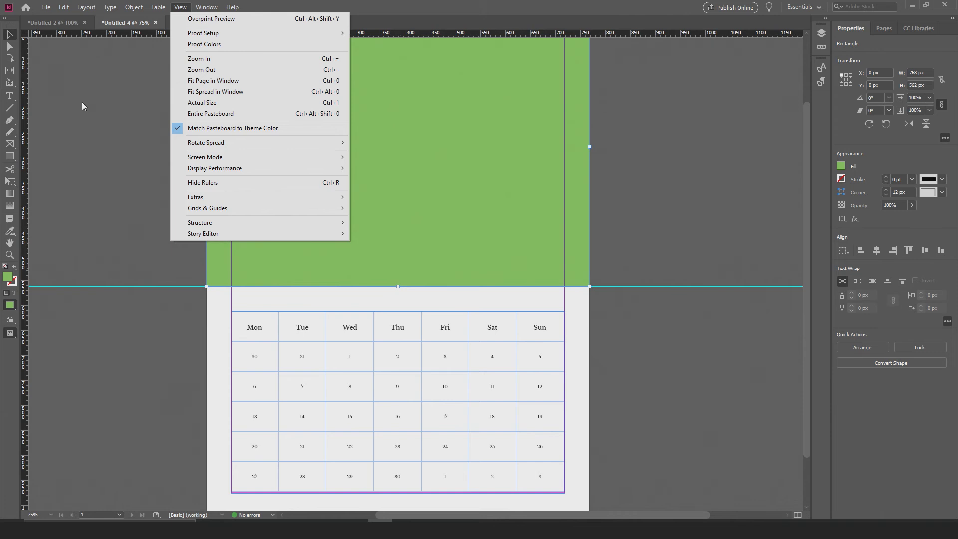
{"action": "left_click", "coordinate": [97, 115]}
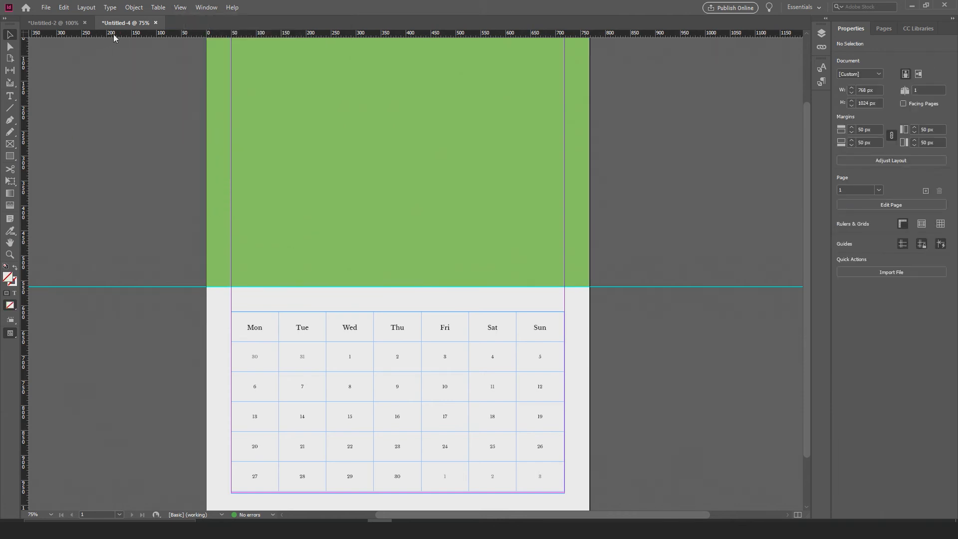
{"action": "left_click_drag", "start_coordinate": [123, 37], "coordinate": [117, 158]}
{"action": "key", "text": "Delete"}
Step: Move the horizontal guide to the table's top edge at 612 px, return it to the green rectangle's lower edge and remove it
{"action": "left_click_drag", "start_coordinate": [166, 286], "coordinate": [167, 312]}
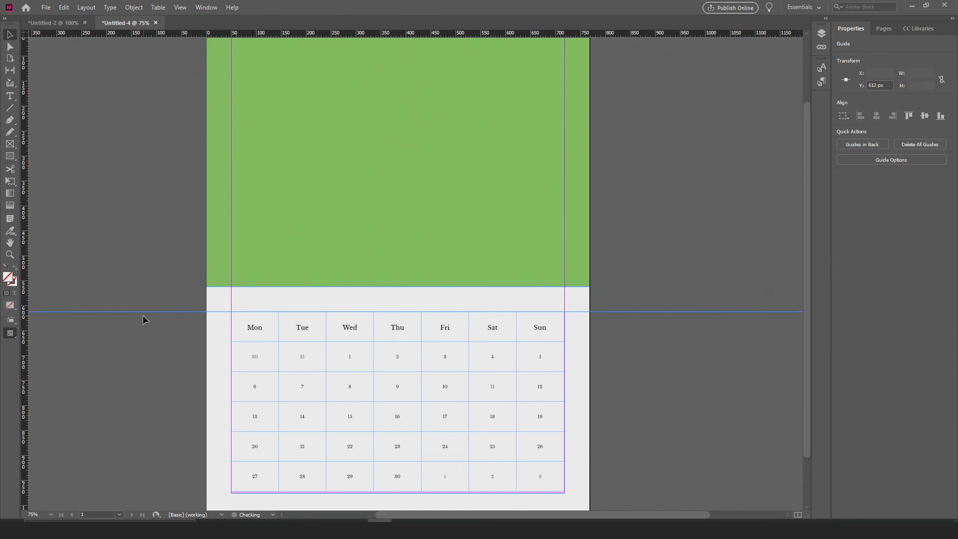
{"action": "left_click", "coordinate": [157, 313]}
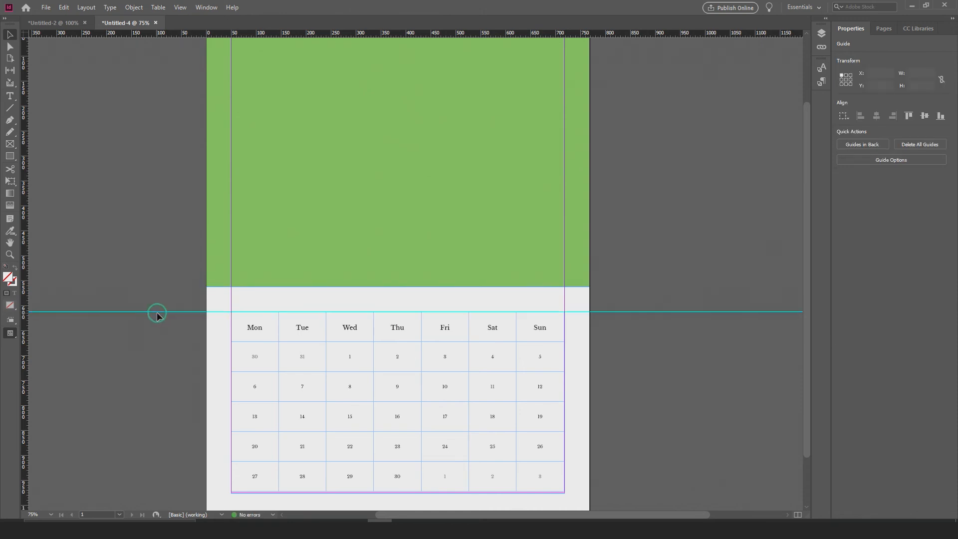
{"action": "left_click_drag", "start_coordinate": [160, 312], "coordinate": [158, 311]}
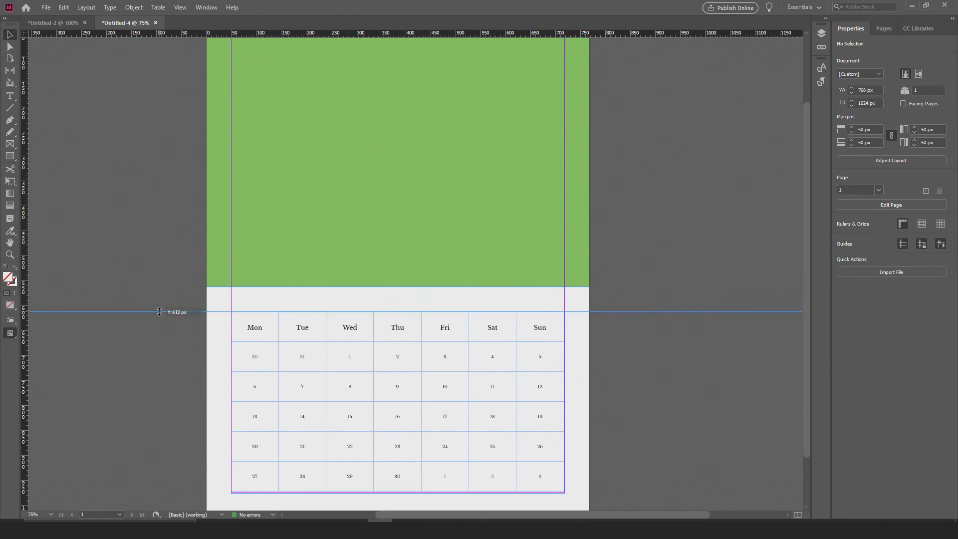
{"action": "left_click_drag", "start_coordinate": [159, 311], "coordinate": [159, 287]}
{"action": "left_click", "coordinate": [139, 288]}
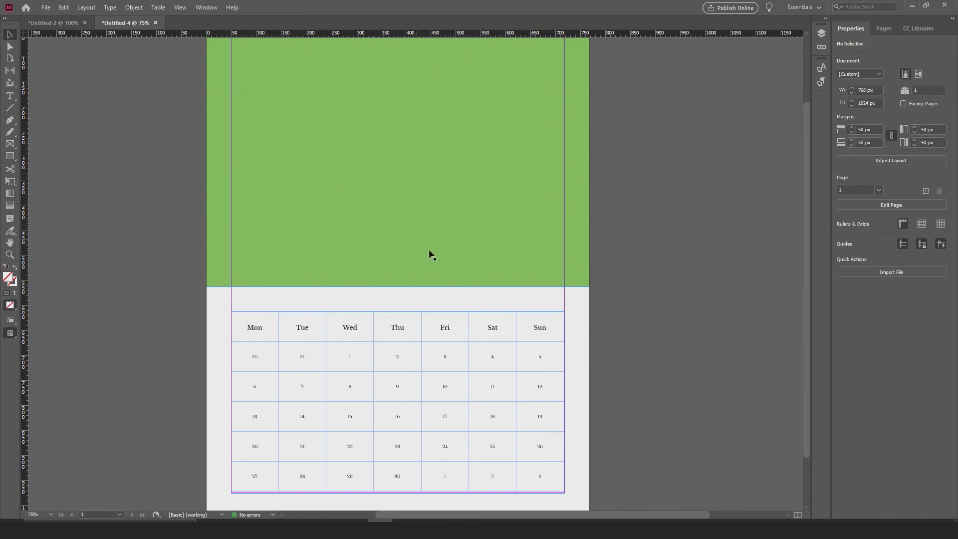
Step: Select the green rectangle and examine its placement against the calendar table and the page's lower margin
{"action": "left_click", "coordinate": [439, 228]}
{"action": "scroll", "coordinate": [453, 237], "scroll_direction": "up", "scroll_amount": 3}
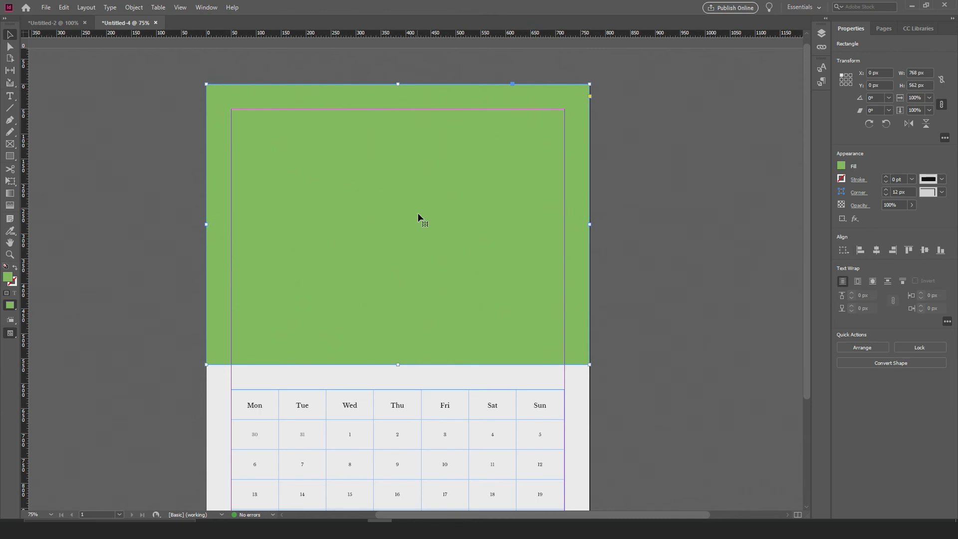
{"action": "scroll", "coordinate": [424, 229], "scroll_direction": "down", "scroll_amount": 4}
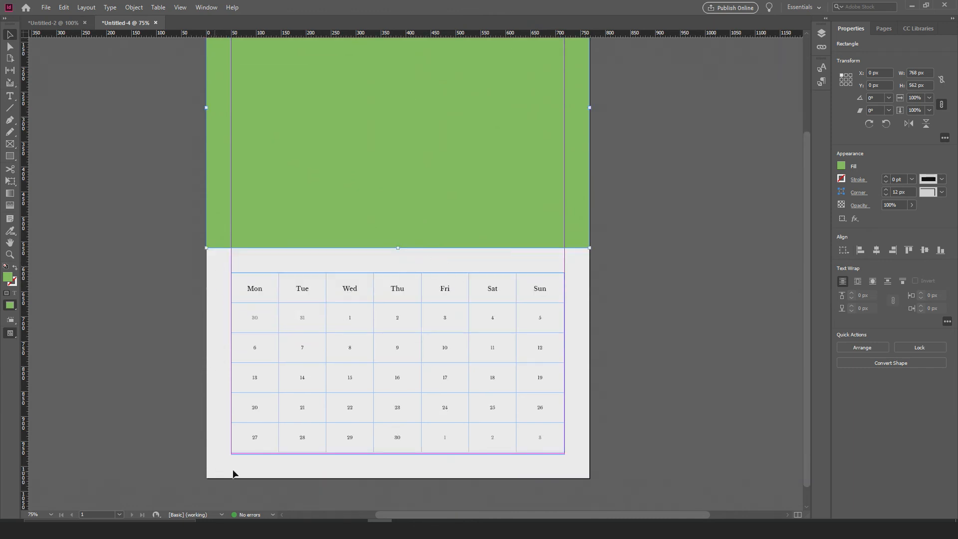
Step: Rename Layer 1 as "BG colour"
{"action": "scroll", "coordinate": [476, 379], "scroll_direction": "up", "scroll_amount": 4}
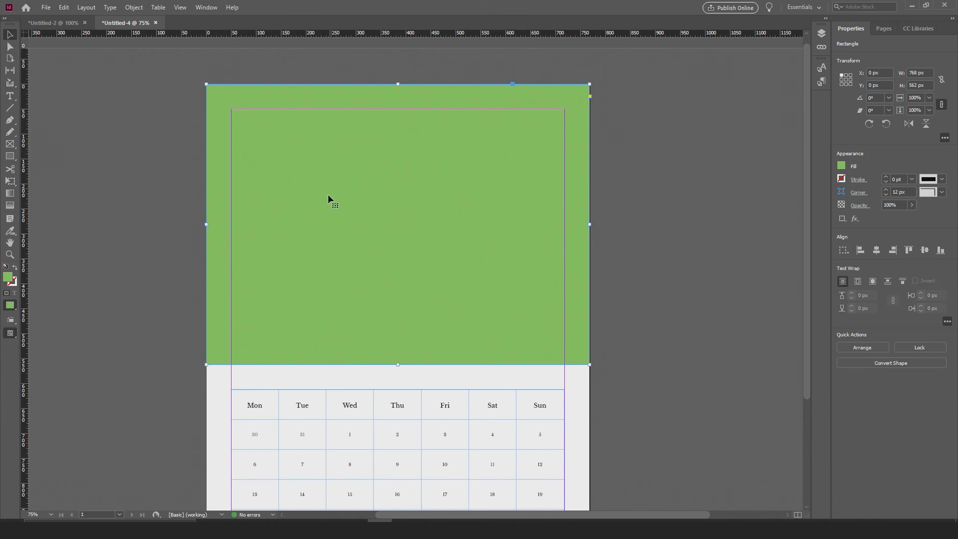
{"action": "left_click", "coordinate": [821, 33]}
{"action": "left_click", "coordinate": [551, 208]}
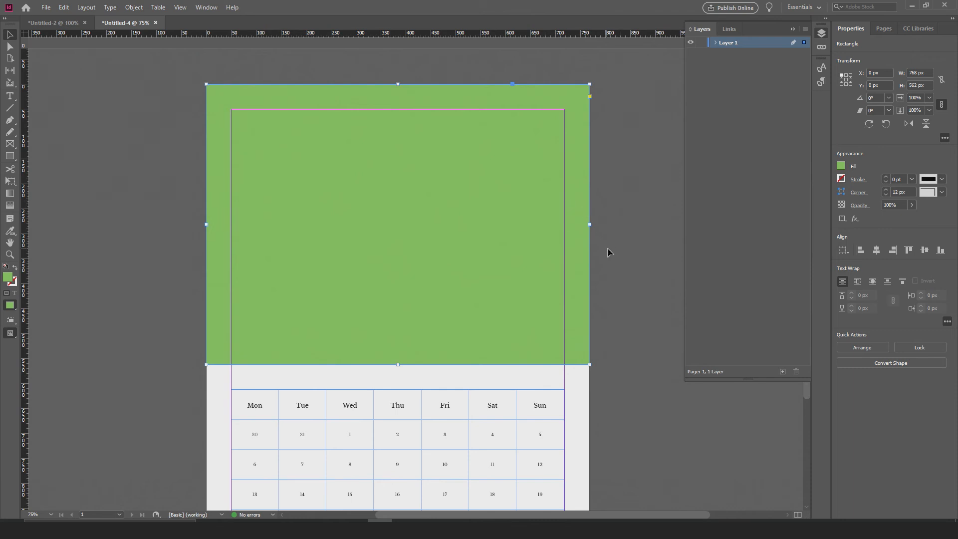
{"action": "double_click", "coordinate": [727, 44]}
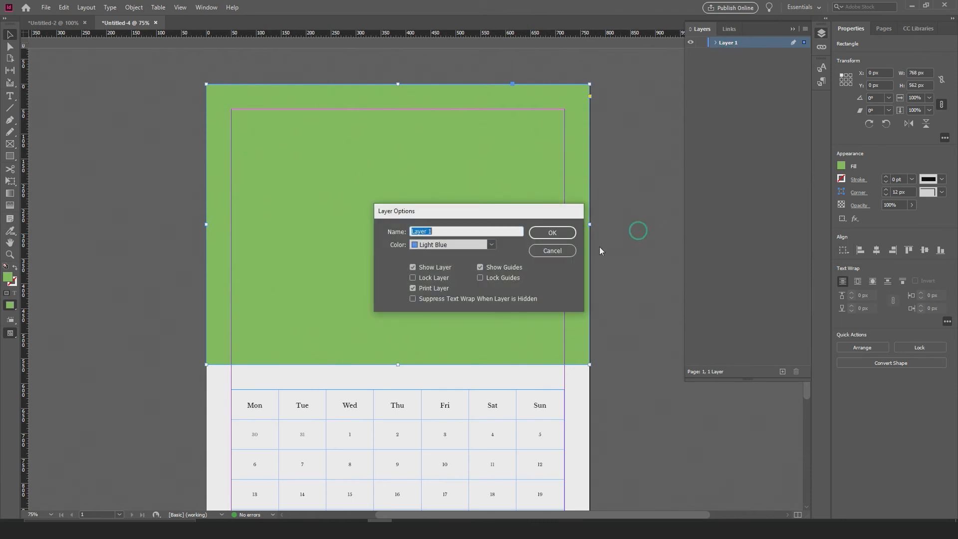
{"action": "left_click", "coordinate": [587, 283]}
{"action": "type", "text": "ba"}
{"action": "type", "text": " colour"}
{"action": "left_click", "coordinate": [552, 233]}
Step: Cut the calendar table's text frame and paste it in place onto a new layer
{"action": "scroll", "coordinate": [594, 241], "scroll_direction": "down", "scroll_amount": 3}
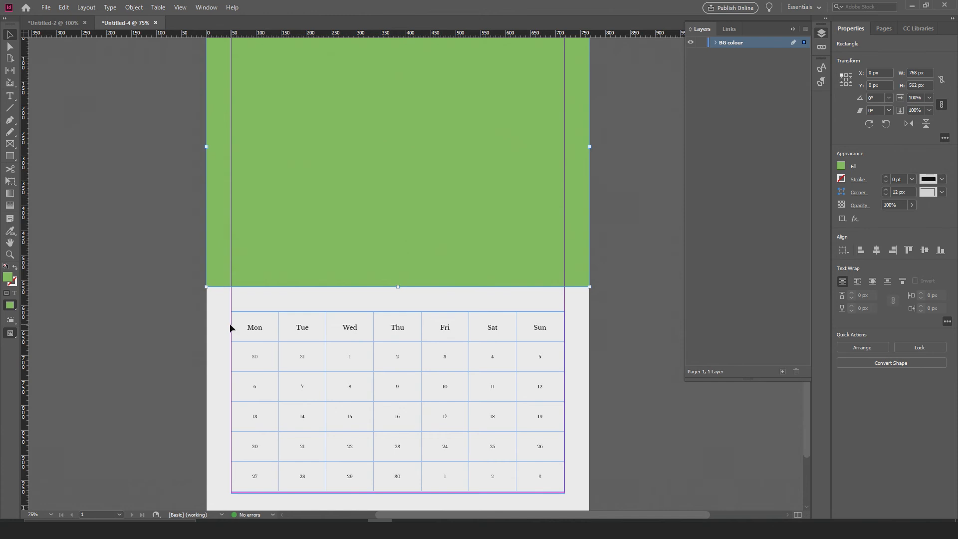
{"action": "left_click", "coordinate": [229, 323]}
{"action": "left_click", "coordinate": [324, 340]}
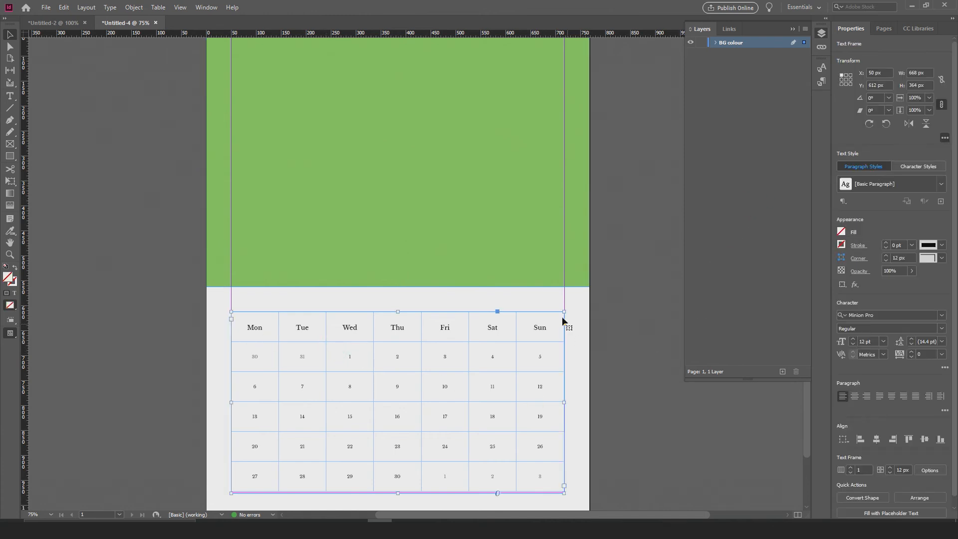
{"action": "key", "text": "Delete"}
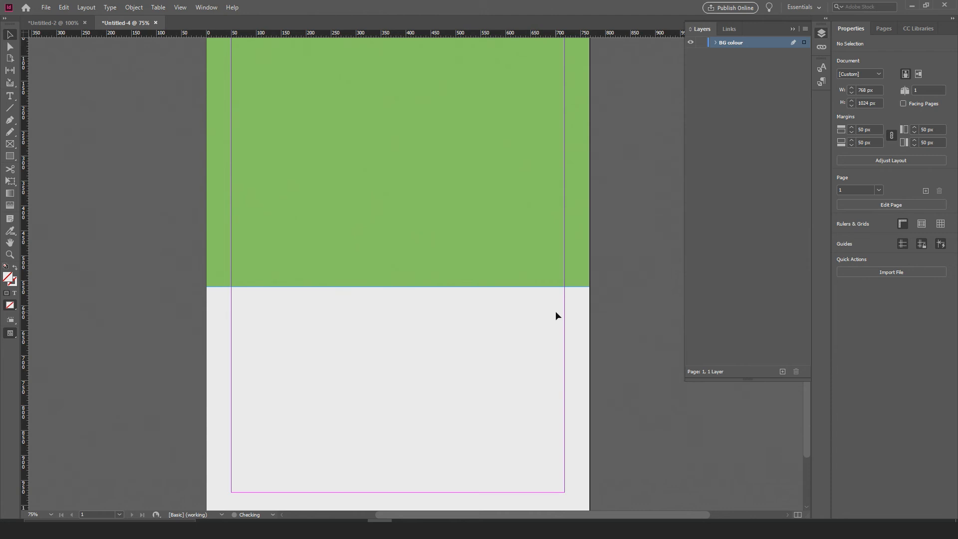
{"action": "left_click", "coordinate": [782, 370]}
{"action": "key", "text": "ctrl+alt+shift+v"}
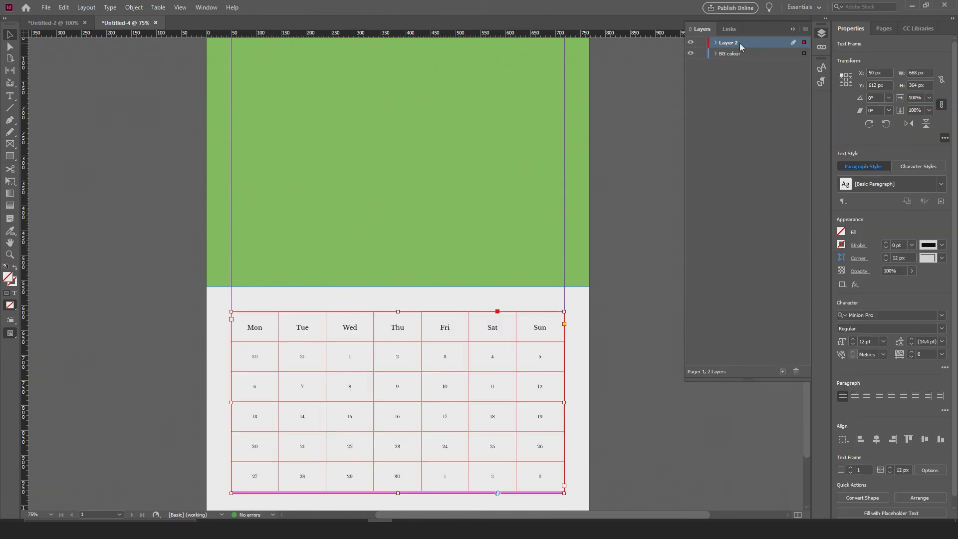
Step: Rename the new layer holding the calendar table as "calender"
{"action": "double_click", "coordinate": [732, 44]}
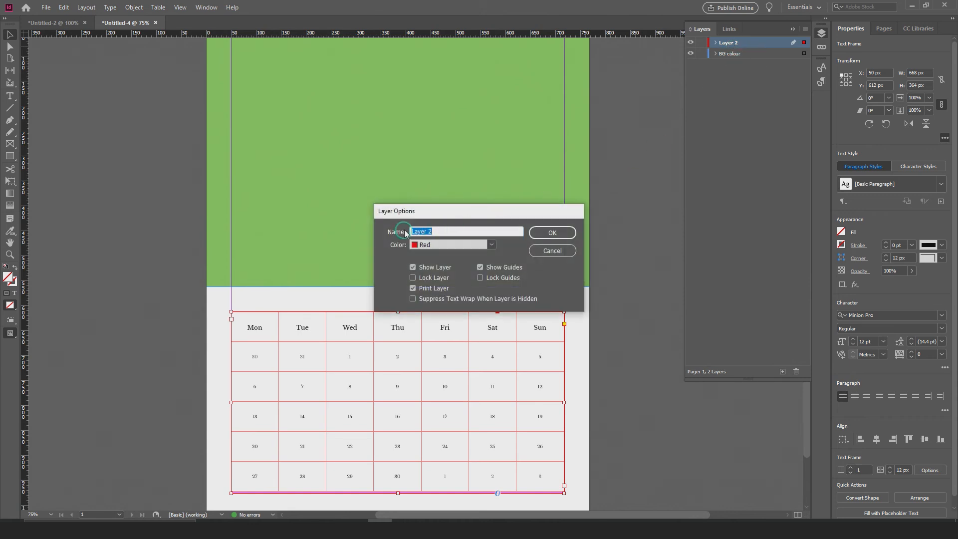
{"action": "type", "text": "calender"}
{"action": "left_click", "coordinate": [552, 233]}
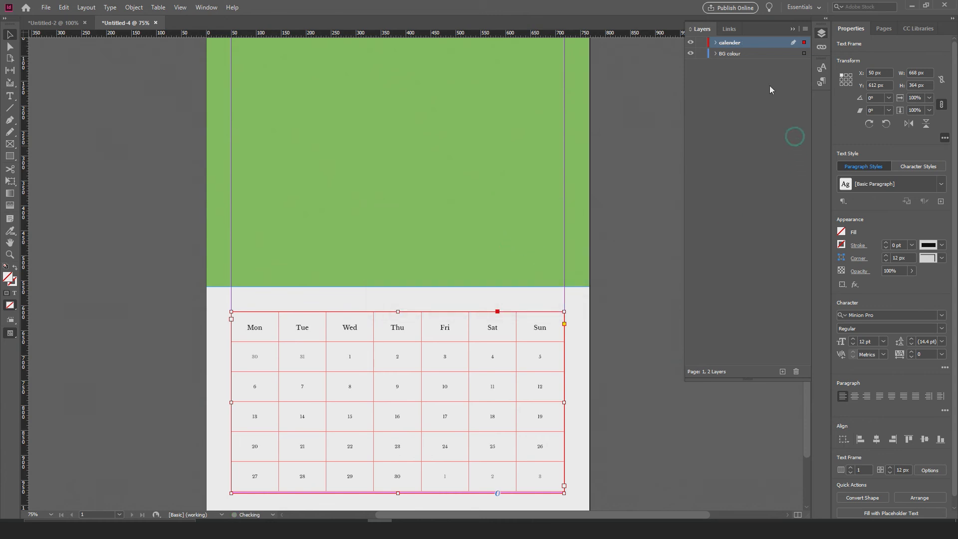
Step: Move the calender layer below BG colour and toggle each layer's visibility to check its contents
{"action": "left_click_drag", "start_coordinate": [731, 45], "coordinate": [732, 62]}
{"action": "left_click", "coordinate": [690, 54]}
{"action": "left_click", "coordinate": [690, 54]}
{"action": "left_click", "coordinate": [740, 55]}
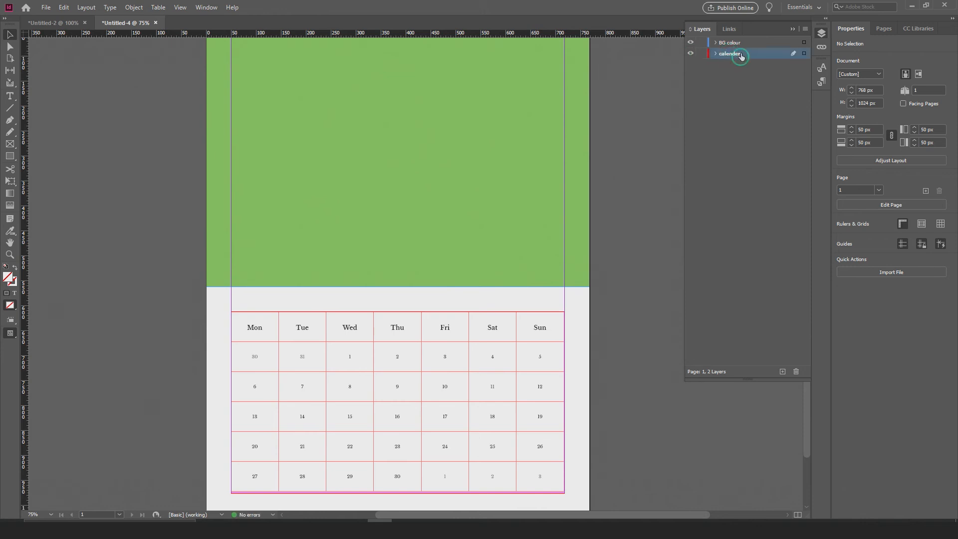
{"action": "left_click", "coordinate": [721, 43]}
{"action": "left_click", "coordinate": [690, 43]}
{"action": "left_click", "coordinate": [690, 43]}
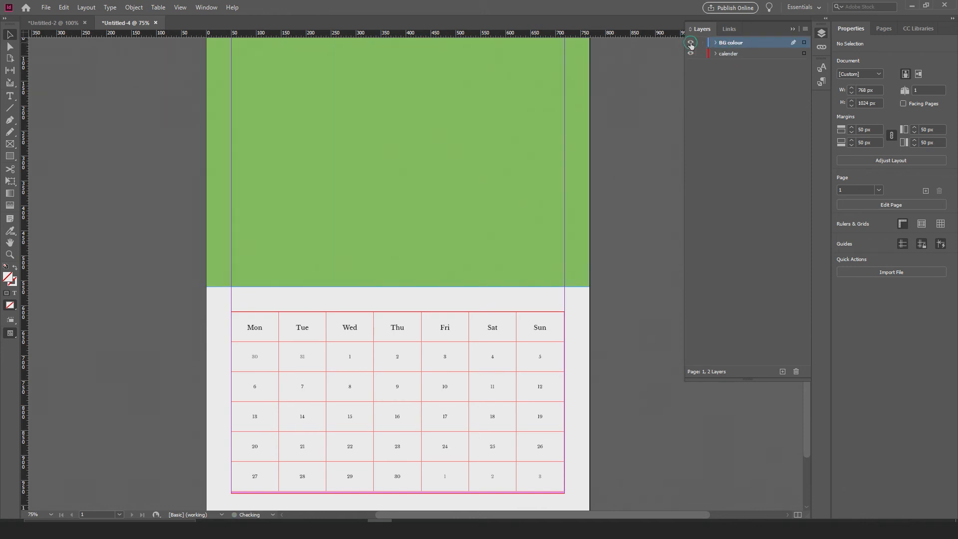
{"action": "scroll", "coordinate": [606, 297], "scroll_direction": "up", "scroll_amount": 2}
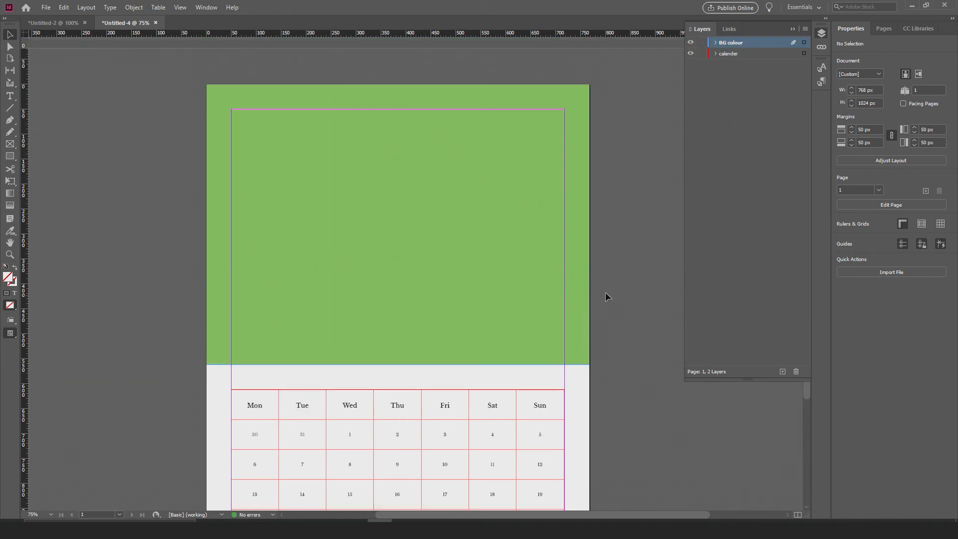
{"action": "left_click", "coordinate": [792, 29]}
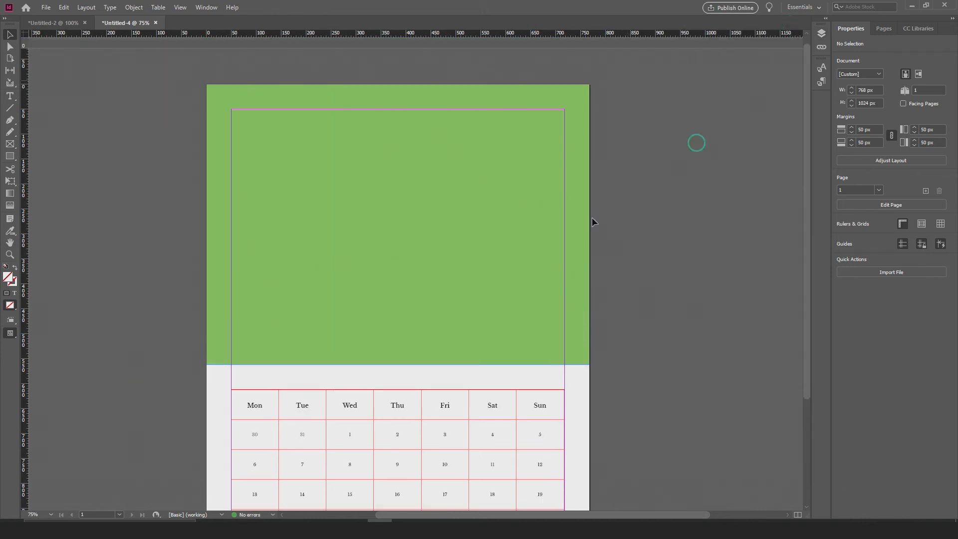
Step: Place the bird_mask and flowers_mask Photoshop files at full size, starting from the pasteboard beside the page
{"action": "left_click", "coordinate": [46, 11]}
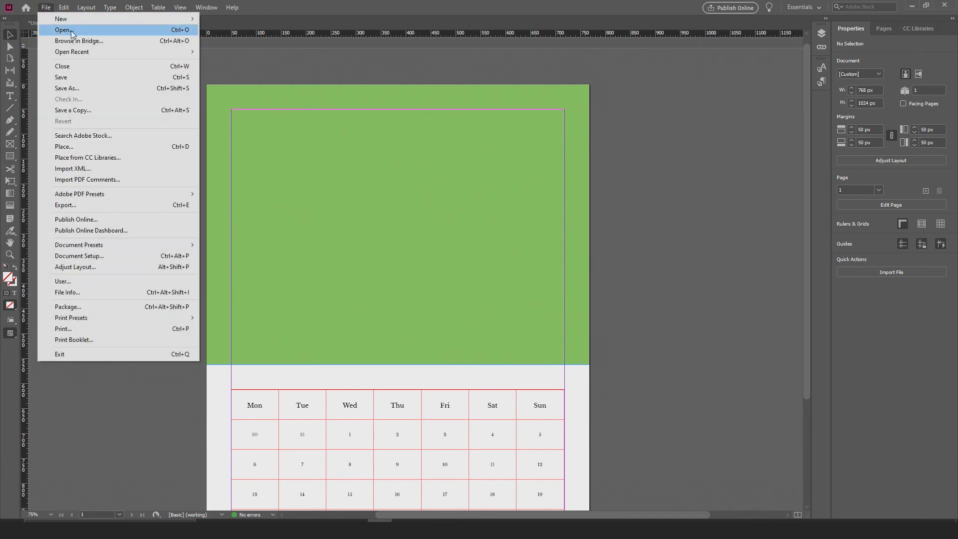
{"action": "left_click", "coordinate": [77, 147]}
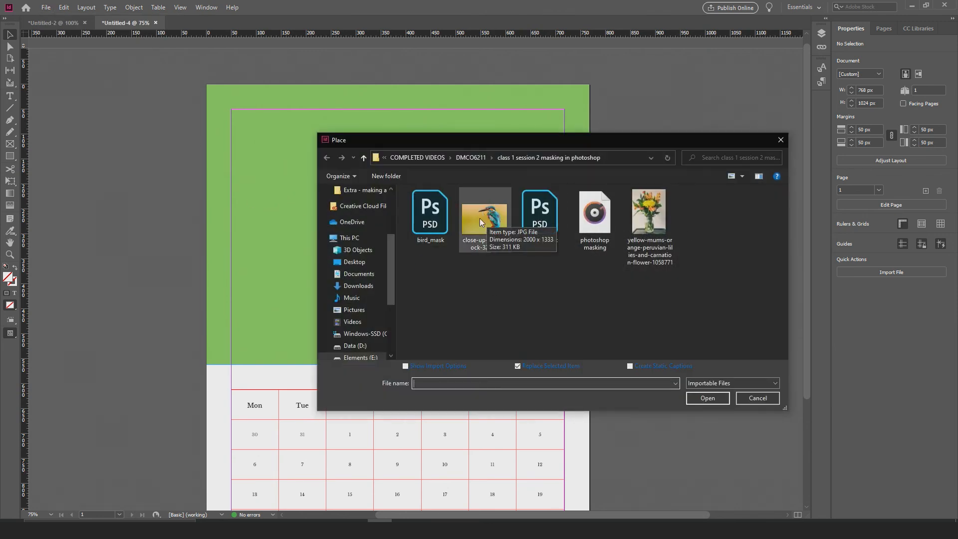
{"action": "left_click", "coordinate": [429, 234]}
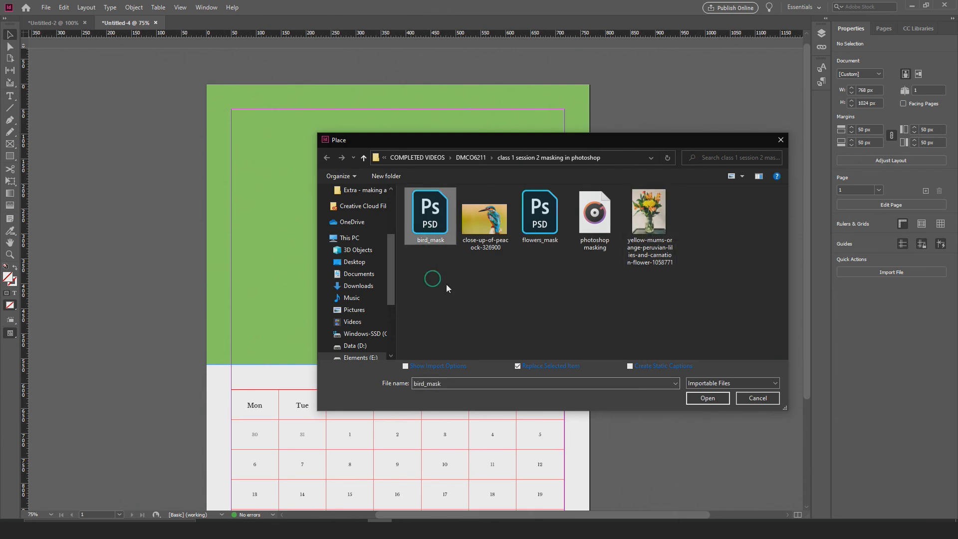
{"action": "left_click", "coordinate": [542, 231], "text": "ctrl"}
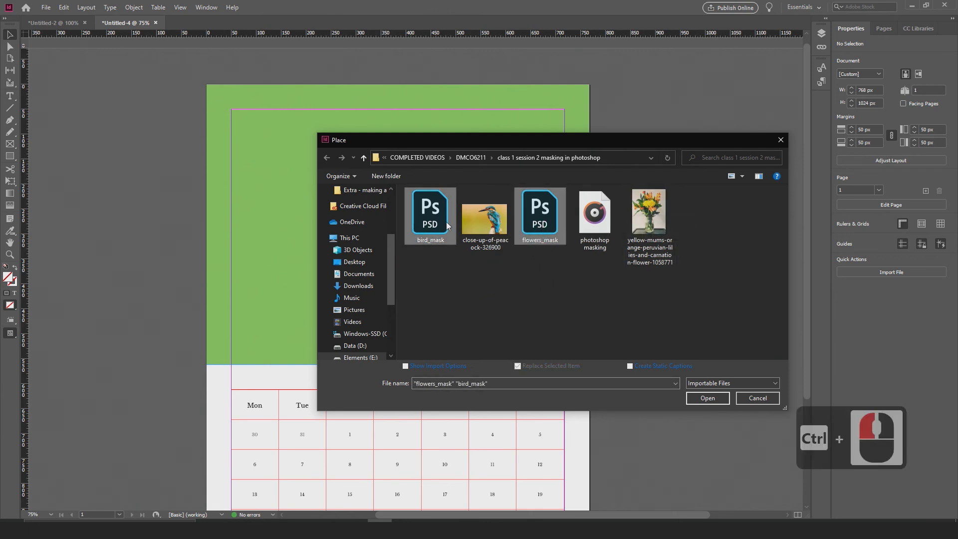
{"action": "left_click", "coordinate": [707, 398]}
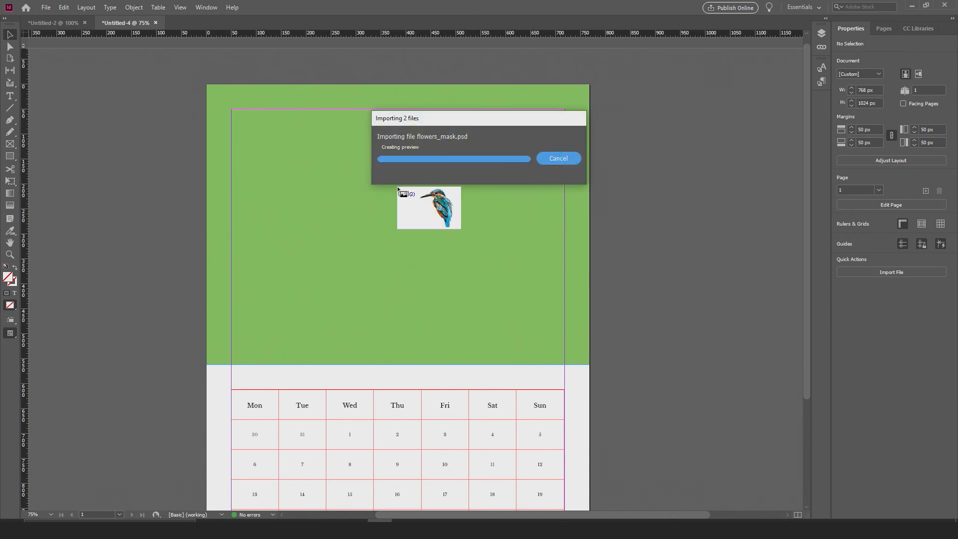
{"action": "scroll", "coordinate": [339, 199], "scroll_direction": "down", "scroll_amount": 1, "text": "alt"}
{"action": "scroll", "coordinate": [339, 199], "scroll_direction": "down", "scroll_amount": 1, "text": "alt"}
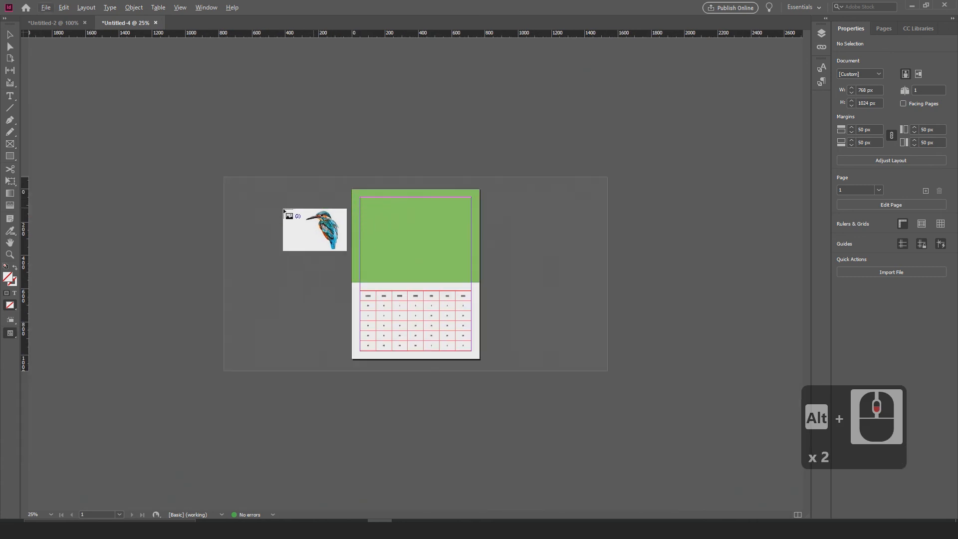
{"action": "left_click", "coordinate": [272, 205]}
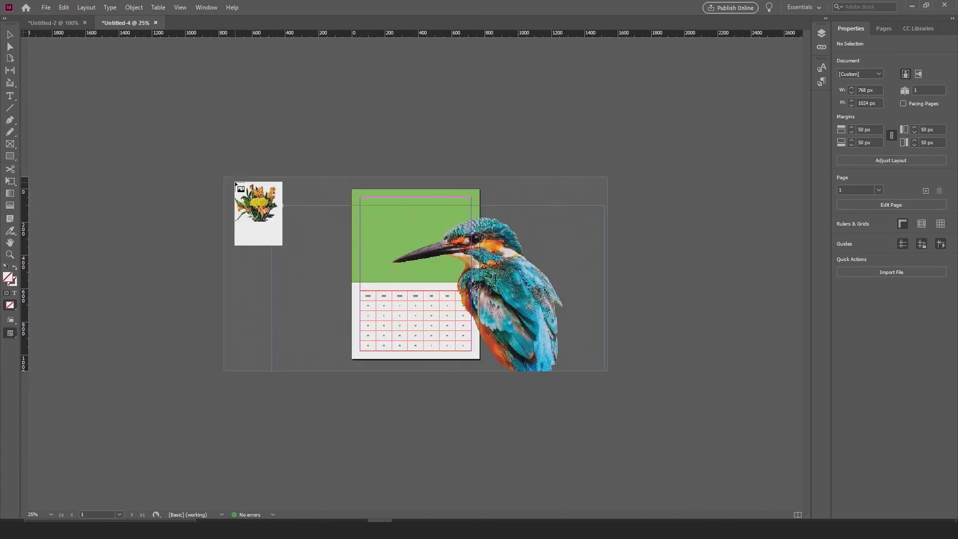
{"action": "left_click", "coordinate": [235, 182]}
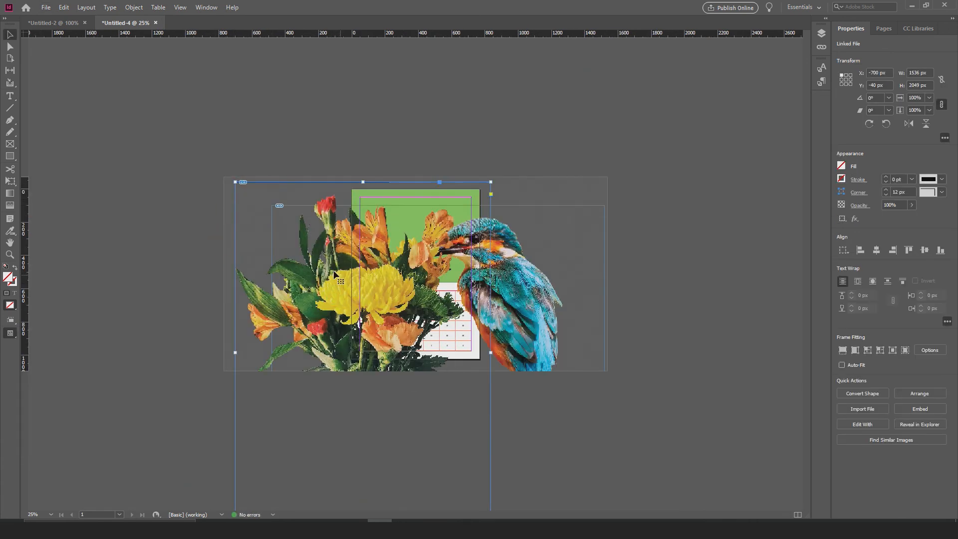
Step: Shrink the flowers frame to about 412 × 562 px and scale the image inside it to about 27.5%
{"action": "left_click_drag", "start_coordinate": [232, 180], "coordinate": [253, 204]}
{"action": "left_click_drag", "start_coordinate": [371, 369], "coordinate": [302, 279]}
{"action": "left_click", "coordinate": [260, 225]}
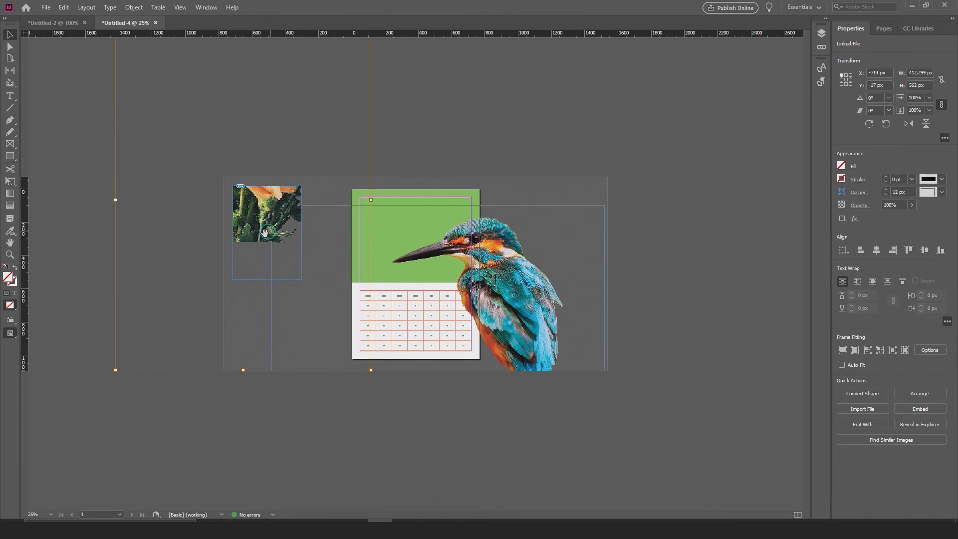
{"action": "left_click_drag", "start_coordinate": [370, 371], "coordinate": [302, 265]}
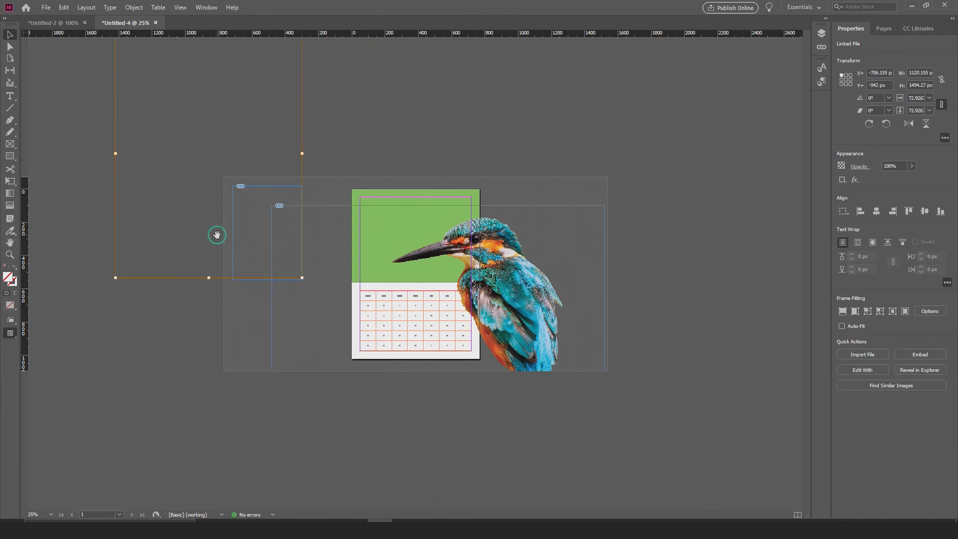
{"action": "scroll", "coordinate": [303, 217], "scroll_direction": "down", "scroll_amount": 2}
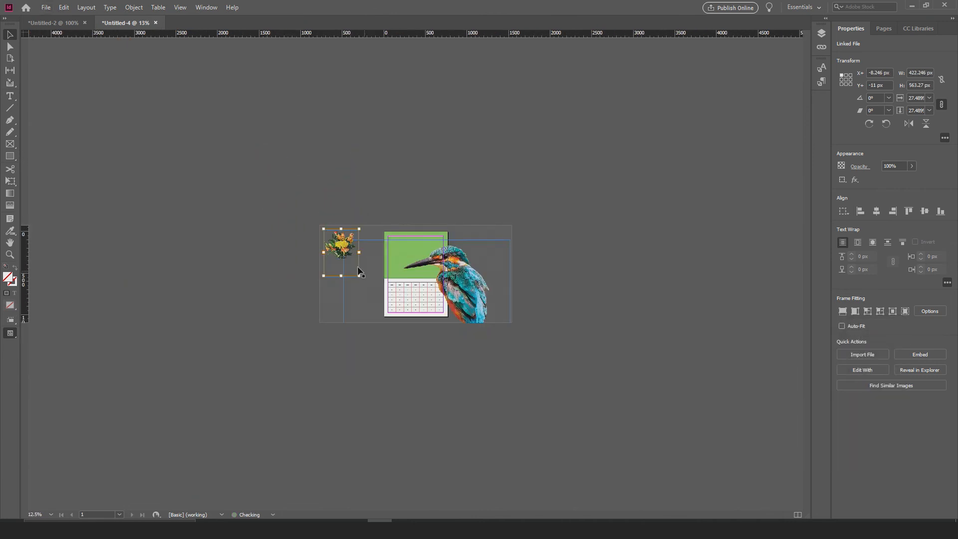
{"action": "scroll", "coordinate": [339, 238], "scroll_direction": "up", "scroll_amount": 3}
{"action": "scroll", "coordinate": [323, 238], "scroll_direction": "down", "scroll_amount": 1}
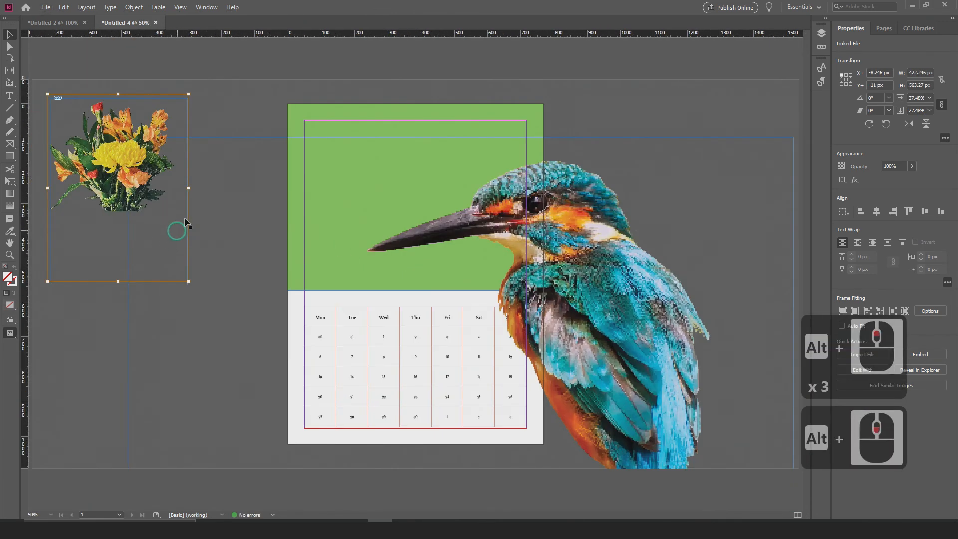
Step: Scale the flowers image down slightly and nudge it into place within its frame
{"action": "left_click_drag", "start_coordinate": [47, 93], "coordinate": [58, 106]}
{"action": "left_click_drag", "start_coordinate": [109, 162], "coordinate": [113, 166]}
{"action": "left_click", "coordinate": [216, 115]}
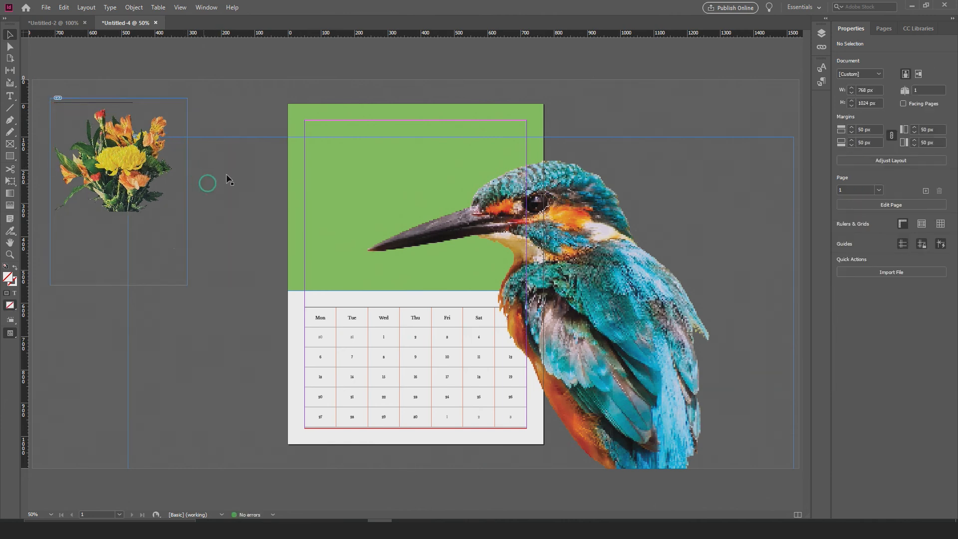
Step: Shrink the bird frame to about 1054 × 702 px and scale its image to 52.7%
{"action": "left_click", "coordinate": [410, 264]}
{"action": "scroll", "coordinate": [415, 274], "scroll_direction": "down", "scroll_amount": 2, "text": "alt"}
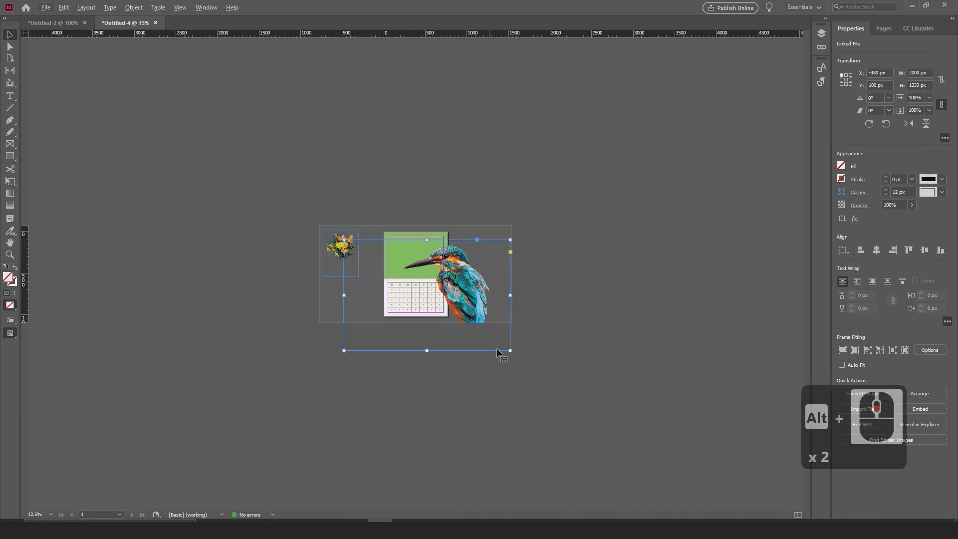
{"action": "left_click_drag", "start_coordinate": [509, 349], "coordinate": [432, 297]}
{"action": "left_click", "coordinate": [388, 268]}
{"action": "left_click_drag", "start_coordinate": [508, 349], "coordinate": [432, 296]}
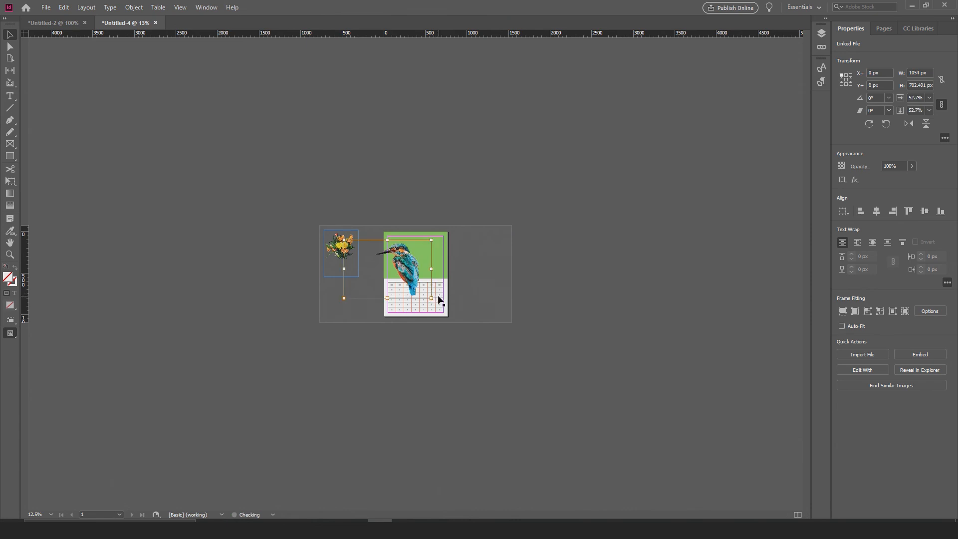
{"action": "scroll", "coordinate": [437, 297], "scroll_direction": "up", "scroll_amount": 3}
{"action": "scroll", "coordinate": [424, 285], "scroll_direction": "down", "scroll_amount": 1}
{"action": "left_click", "coordinate": [489, 296]}
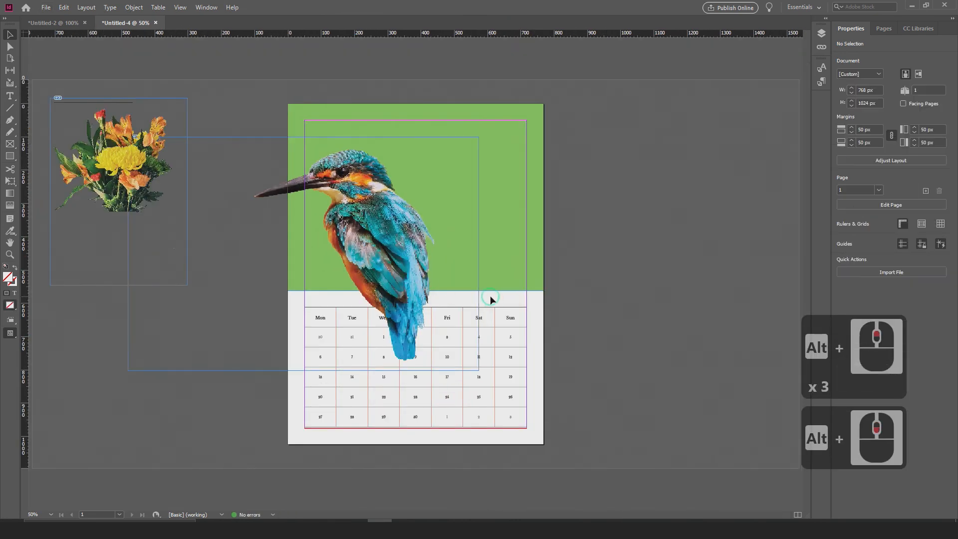
Step: Move the bird to X -182, Y 84 px, then reduce its frame to 808 × 538.5 px and its image to 40.4%
{"action": "left_click_drag", "start_coordinate": [382, 243], "coordinate": [469, 242]}
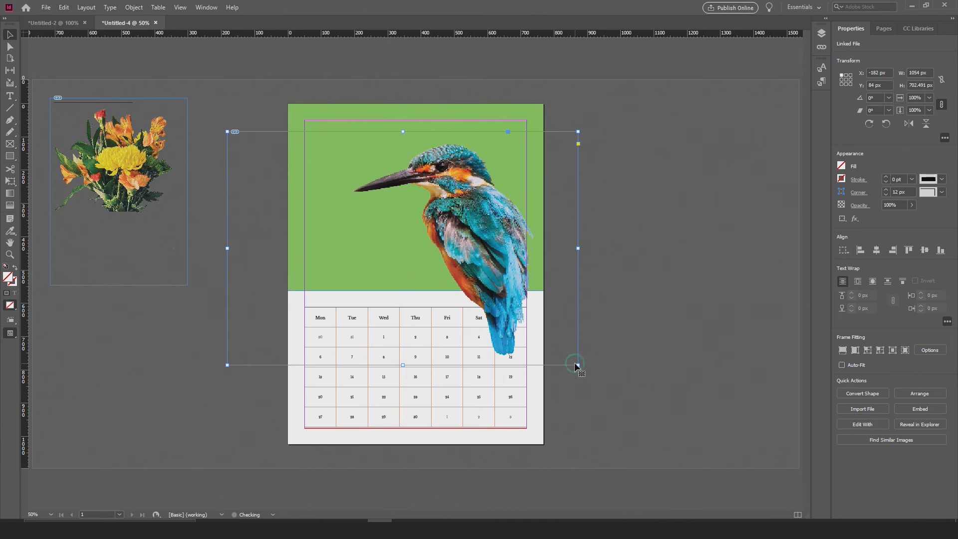
{"action": "left_click_drag", "start_coordinate": [576, 363], "coordinate": [496, 310]}
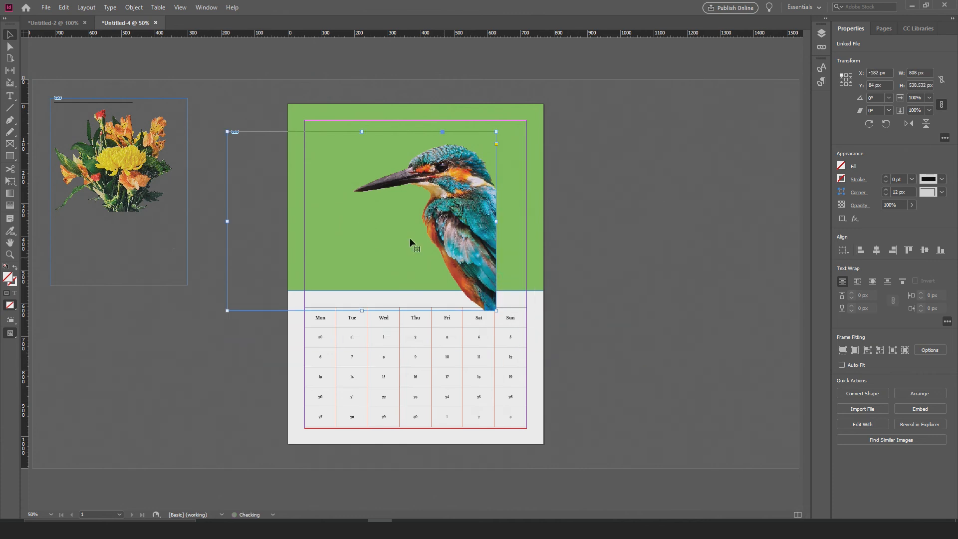
{"action": "left_click", "coordinate": [368, 220]}
{"action": "left_click_drag", "start_coordinate": [574, 368], "coordinate": [498, 303]}
{"action": "scroll", "coordinate": [487, 271], "scroll_direction": "up", "scroll_amount": 3, "text": "alt"}
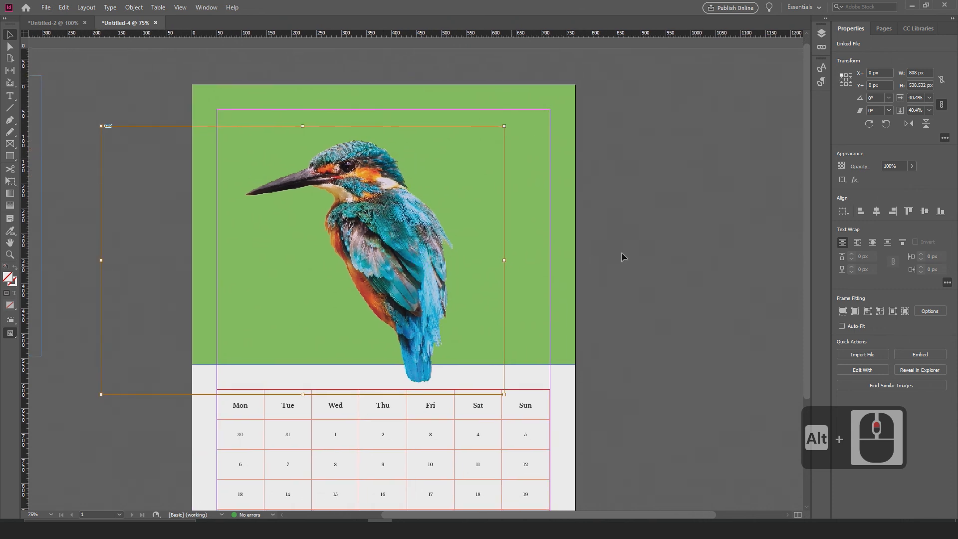
{"action": "left_click", "coordinate": [621, 256]}
Step: Move the bird to X -142, Y 35 px, then reduce its frame to 673 × 448.6 px and its image to 33.65%
{"action": "left_click_drag", "start_coordinate": [389, 231], "coordinate": [409, 223]}
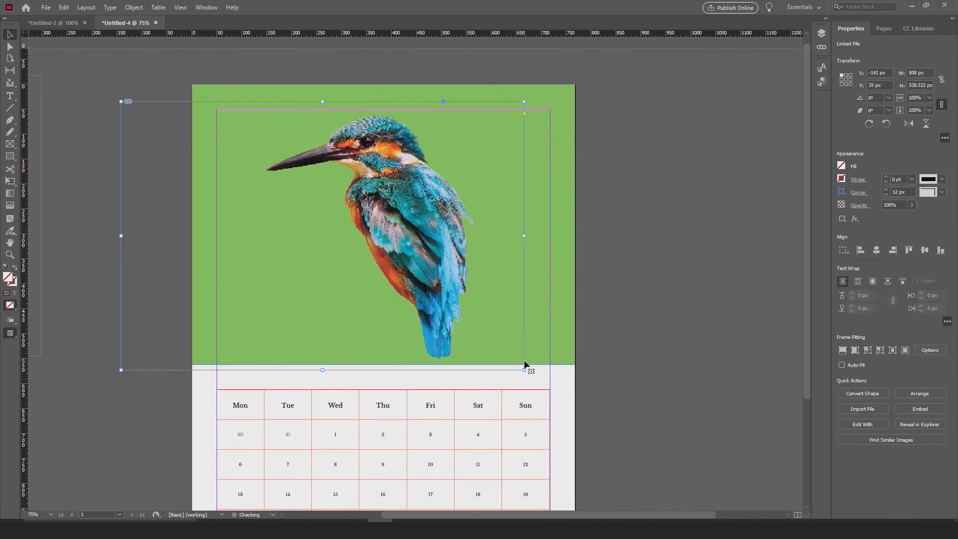
{"action": "left_click_drag", "start_coordinate": [524, 369], "coordinate": [456, 325]}
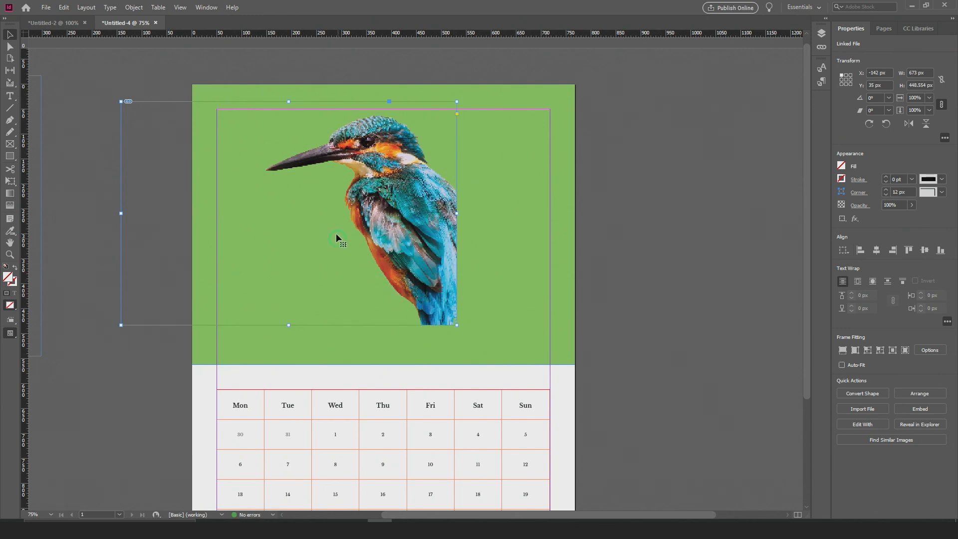
{"action": "left_click", "coordinate": [288, 213]}
{"action": "left_click_drag", "start_coordinate": [524, 369], "coordinate": [458, 317]}
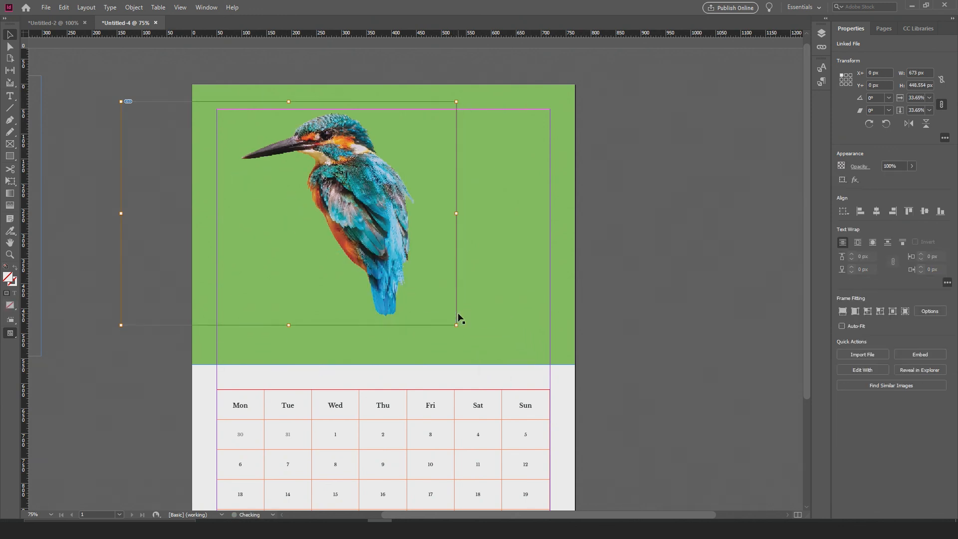
Step: Move the bird image off the green block to X 718, Y 50 px, beside the page
{"action": "left_click_drag", "start_coordinate": [373, 197], "coordinate": [685, 188]}
{"action": "scroll", "coordinate": [357, 218], "scroll_direction": "down", "scroll_amount": 2, "text": "alt"}
{"action": "scroll", "coordinate": [501, 232], "scroll_direction": "up", "scroll_amount": 2, "text": "alt"}
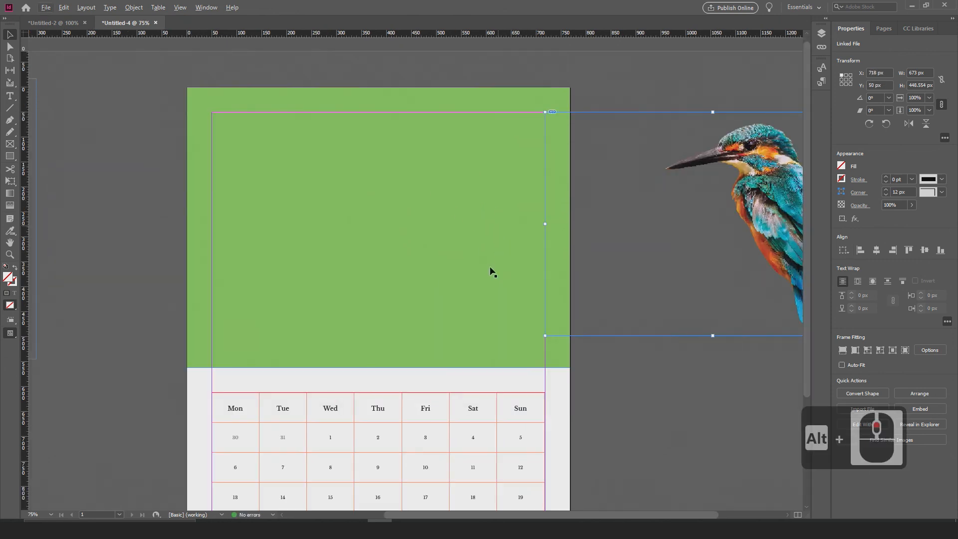
{"action": "left_click", "coordinate": [295, 247]}
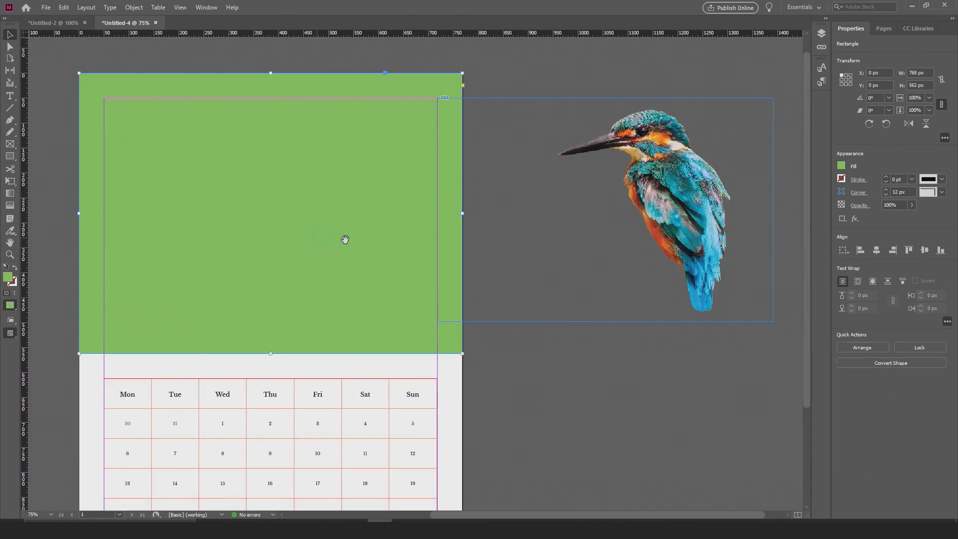
{"action": "left_click_drag", "start_coordinate": [347, 238], "coordinate": [326, 248]}
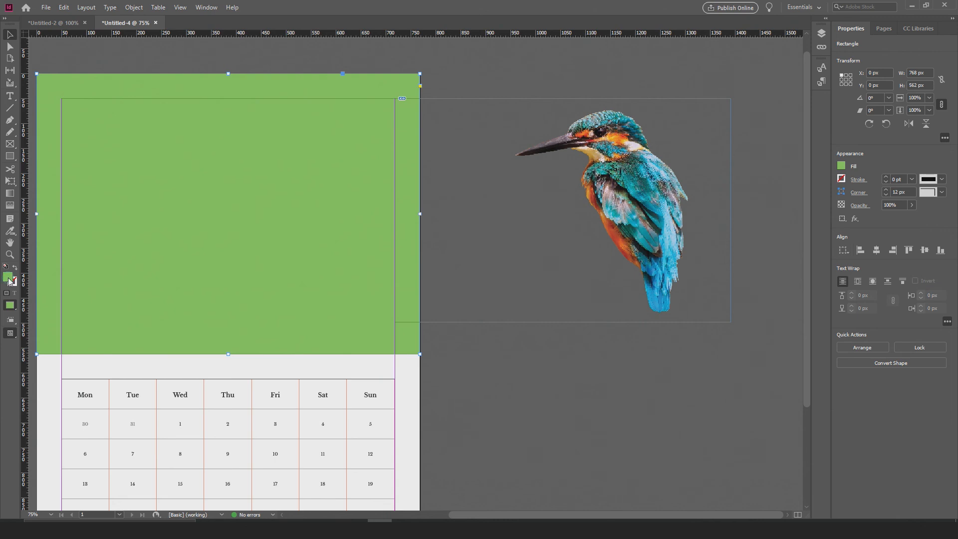
{"action": "double_click", "coordinate": [10, 281]}
{"action": "left_click_drag", "start_coordinate": [609, 150], "coordinate": [409, 161]}
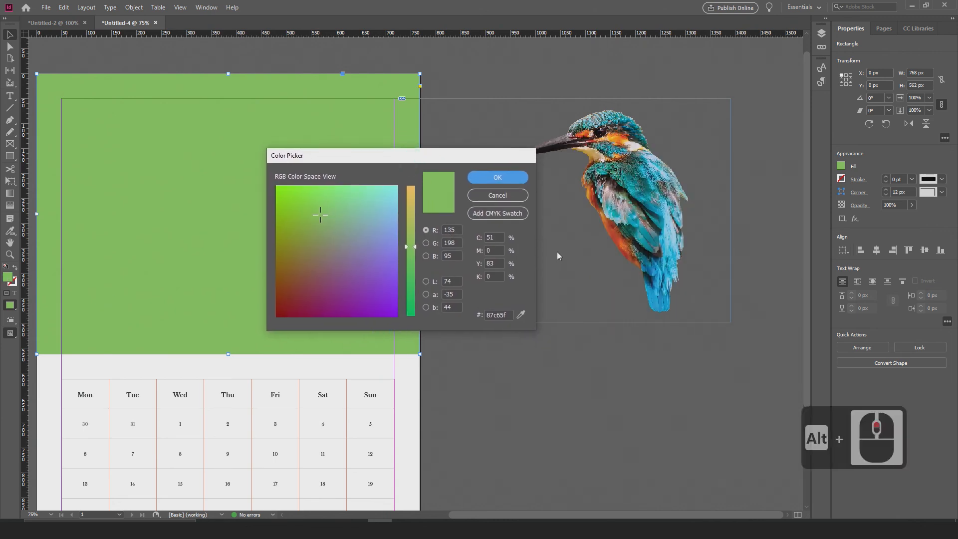
{"action": "left_click", "coordinate": [497, 195]}
Step: Shift the bird image left so its frame slightly overlaps the page's right edge, at about X 658 px
{"action": "scroll", "coordinate": [658, 209], "scroll_direction": "up", "scroll_amount": 3}
{"action": "left_click_drag", "start_coordinate": [617, 174], "coordinate": [661, 223]}
{"action": "left_click_drag", "start_coordinate": [585, 244], "coordinate": [529, 244]}
{"action": "left_click_drag", "start_coordinate": [312, 235], "coordinate": [358, 241]}
Step: Fill the green background block with the orange fdbc54 sampled from the bird's head
{"action": "left_click", "coordinate": [102, 215]}
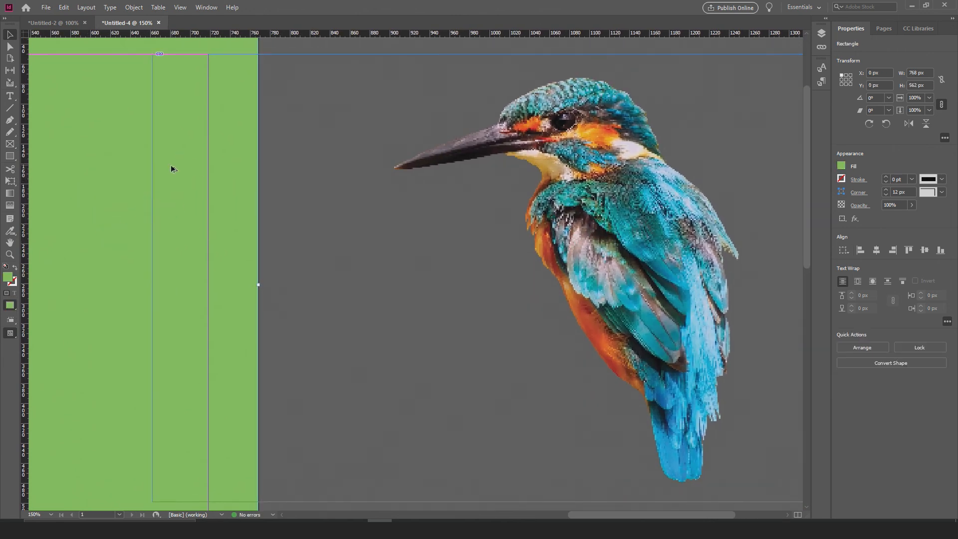
{"action": "scroll", "coordinate": [171, 169], "scroll_direction": "down", "scroll_amount": 2}
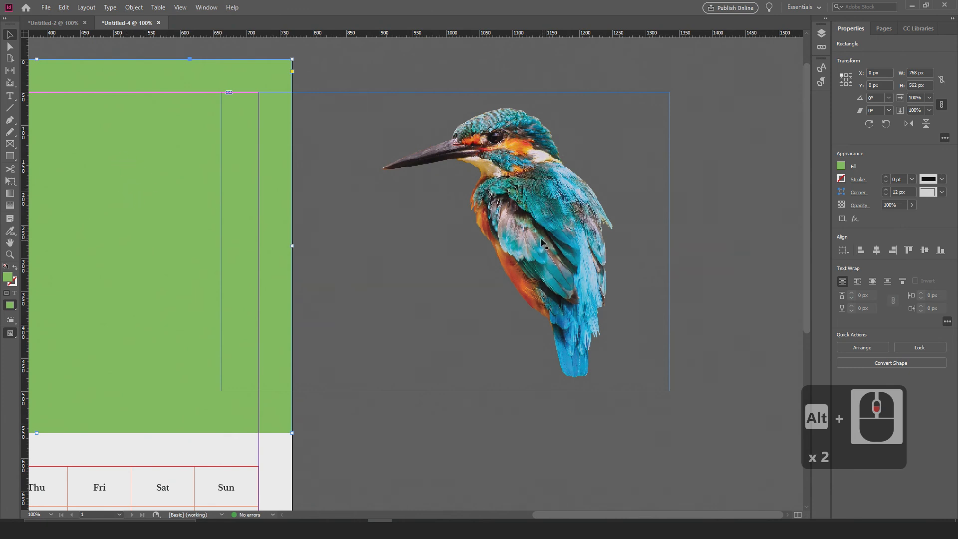
{"action": "scroll", "coordinate": [538, 245], "scroll_direction": "up", "scroll_amount": 1}
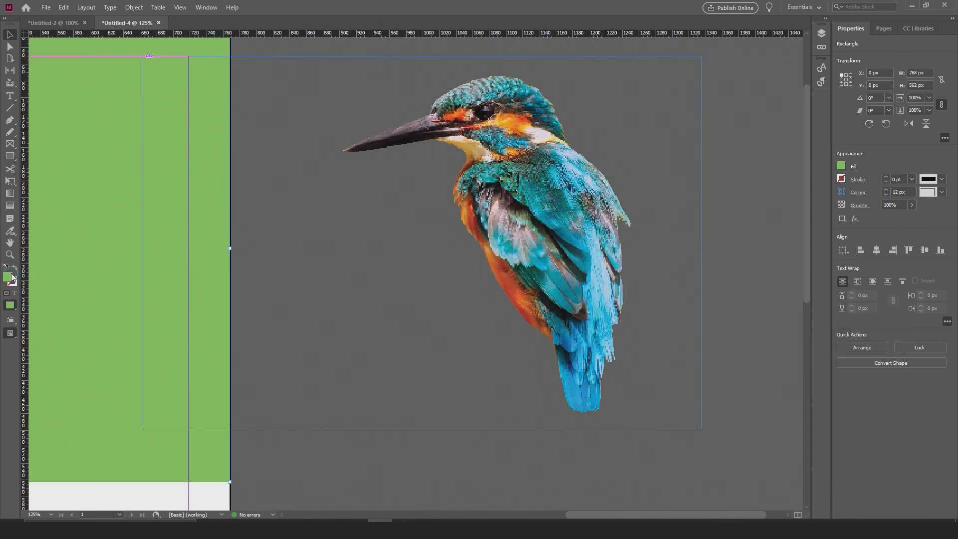
{"action": "double_click", "coordinate": [12, 276]}
{"action": "left_click_drag", "start_coordinate": [401, 160], "coordinate": [307, 183]}
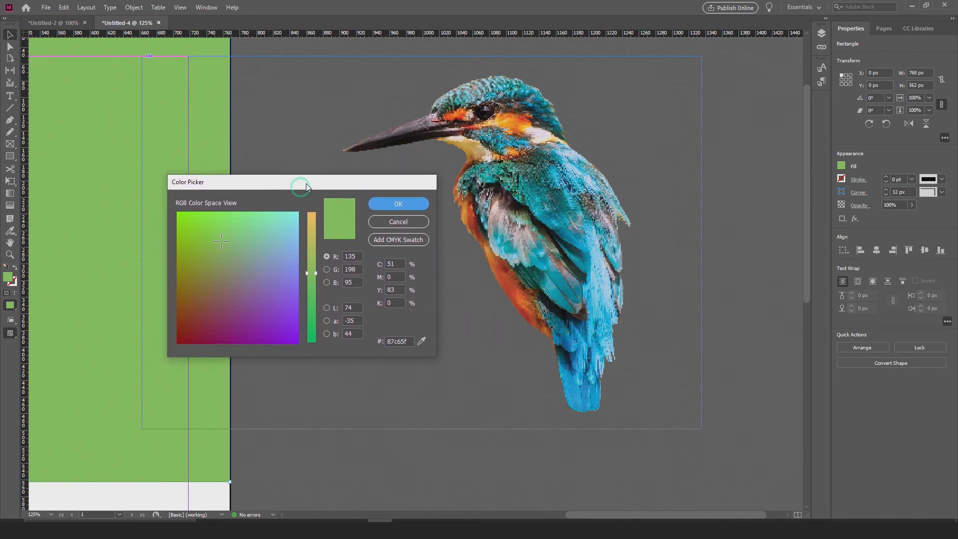
{"action": "left_click", "coordinate": [426, 335]}
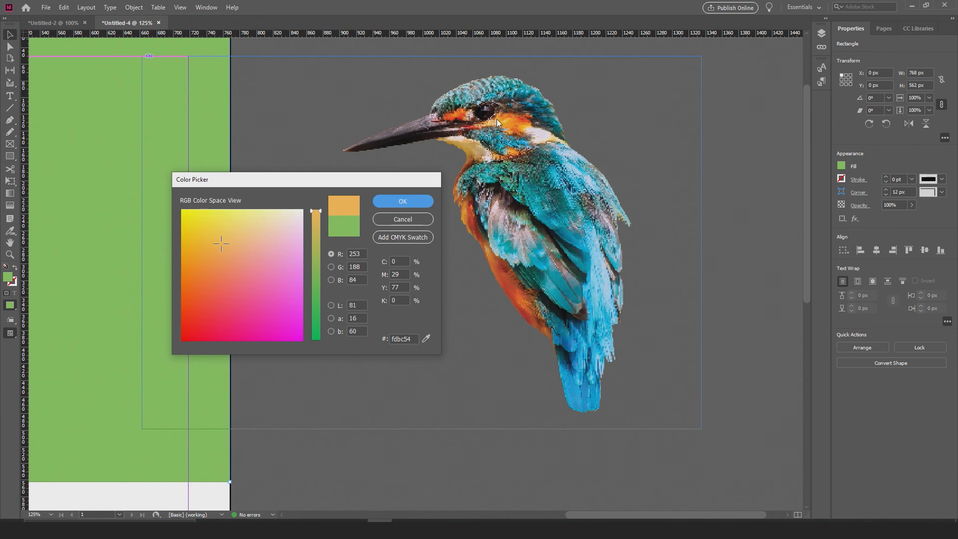
{"action": "left_click", "coordinate": [424, 202]}
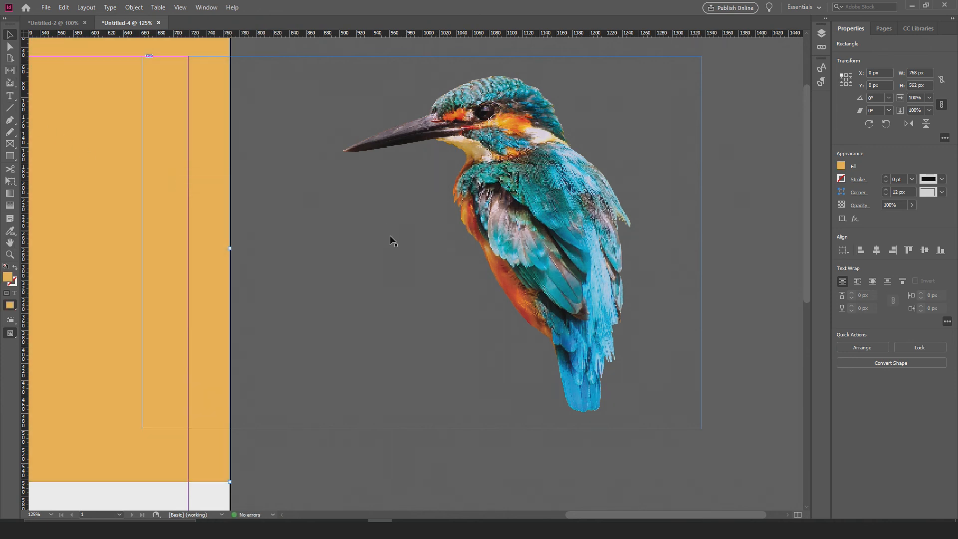
Step: Resample the bird's head and refill the background block with a slightly lighter orange, fac56c
{"action": "scroll", "coordinate": [390, 235], "scroll_direction": "down", "scroll_amount": 3, "text": "alt"}
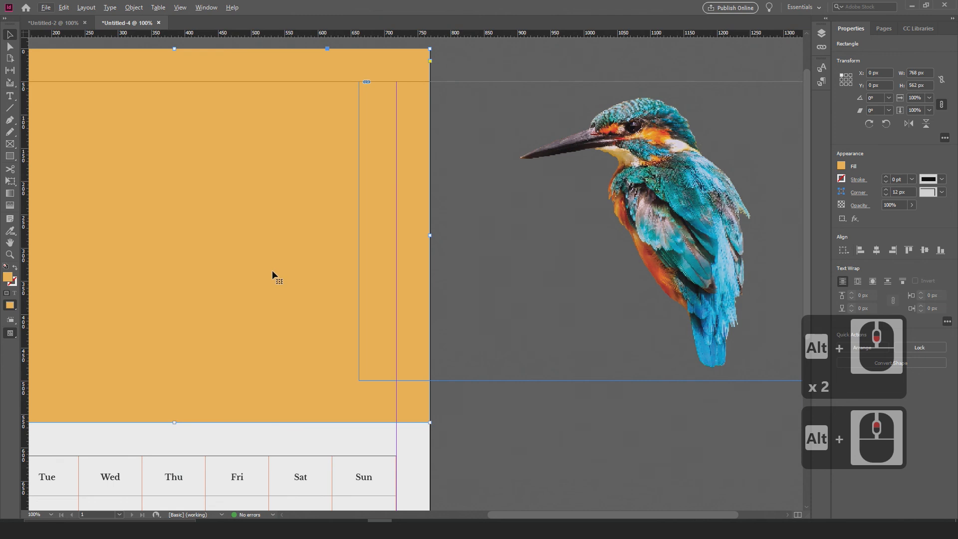
{"action": "scroll", "coordinate": [598, 242], "scroll_direction": "up", "scroll_amount": 2, "text": "alt"}
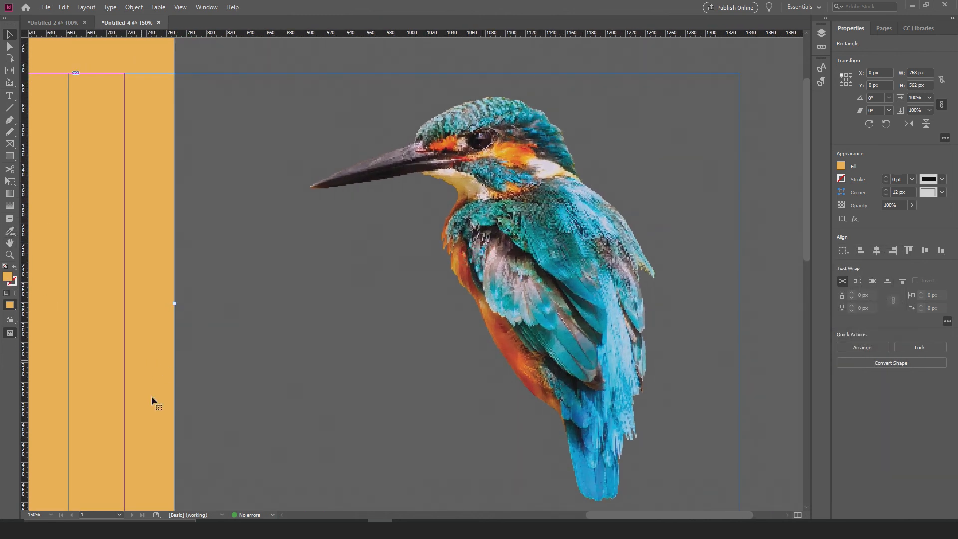
{"action": "double_click", "coordinate": [8, 279]}
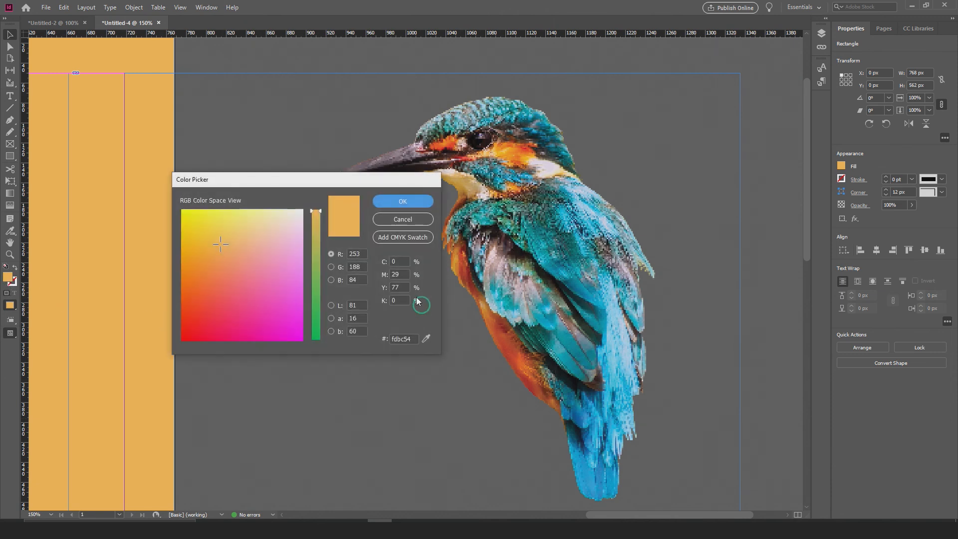
{"action": "left_click", "coordinate": [426, 339]}
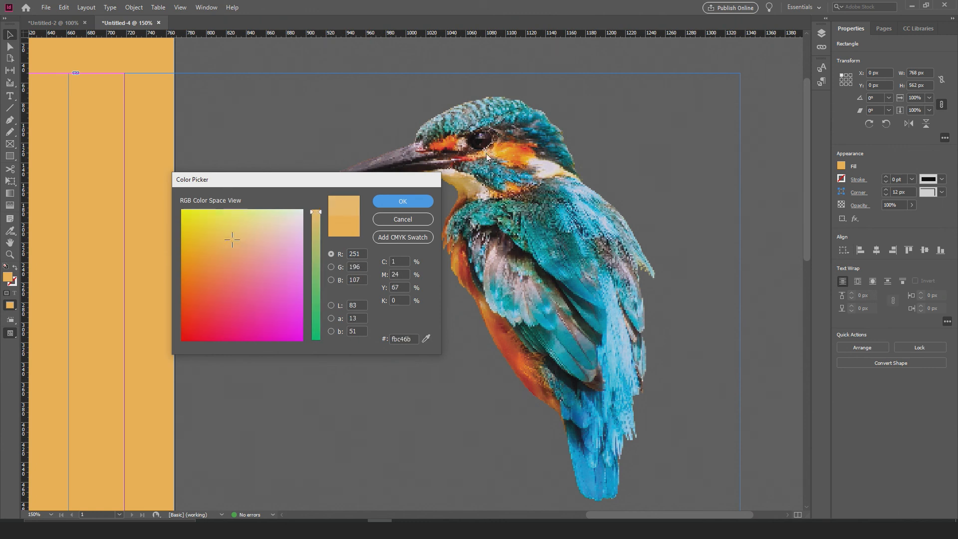
{"action": "left_click", "coordinate": [396, 202]}
Step: Sample the light blue a9d8f4 from the bird's wing and fill the background block with it
{"action": "scroll", "coordinate": [272, 229], "scroll_direction": "down", "scroll_amount": 4, "text": "alt"}
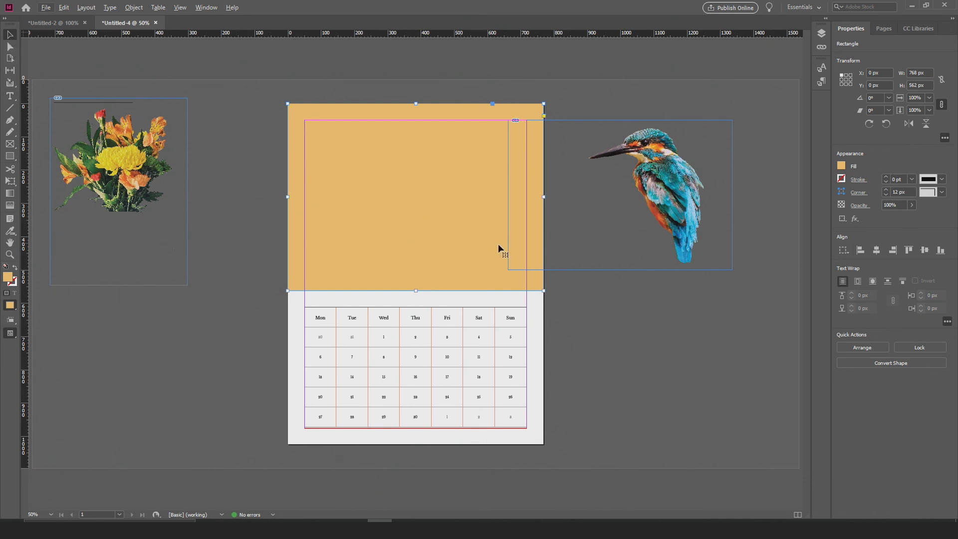
{"action": "scroll", "coordinate": [621, 220], "scroll_direction": "up", "scroll_amount": 2, "text": "alt"}
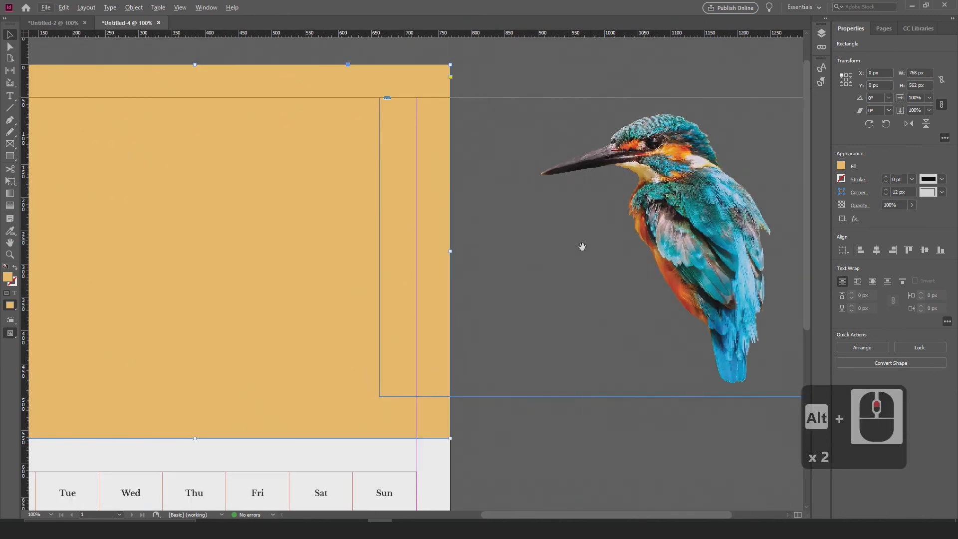
{"action": "double_click", "coordinate": [8, 282]}
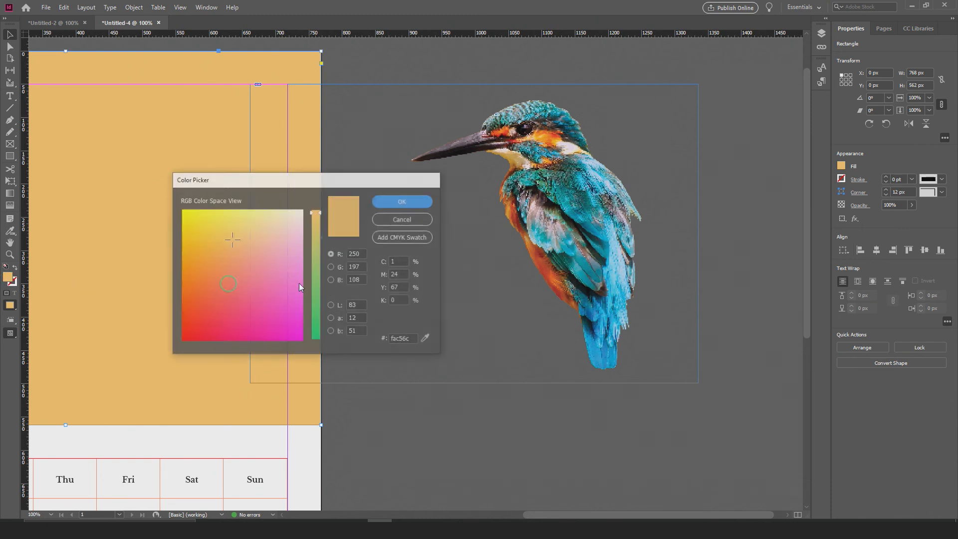
{"action": "left_click", "coordinate": [425, 338]}
{"action": "left_click", "coordinate": [587, 280]}
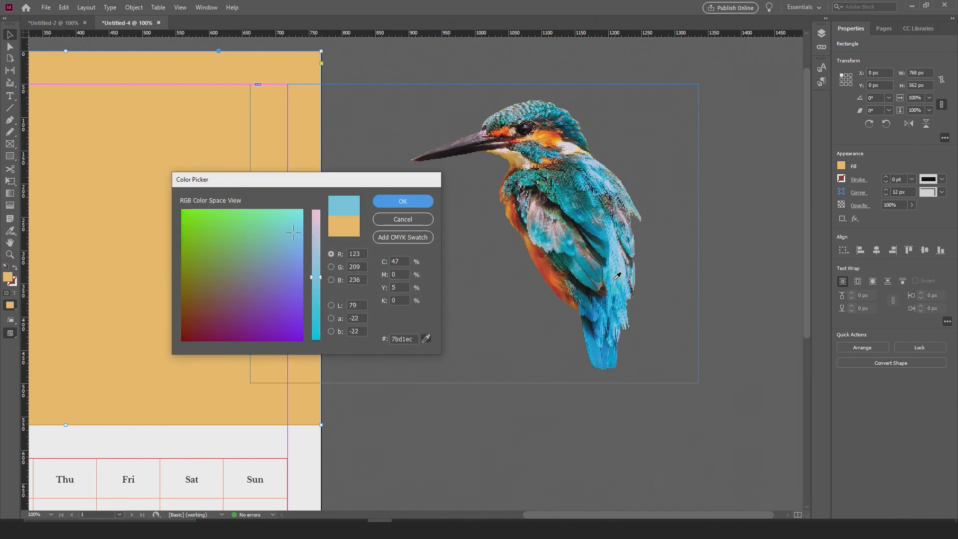
{"action": "left_click", "coordinate": [617, 259]}
{"action": "left_click", "coordinate": [621, 256]}
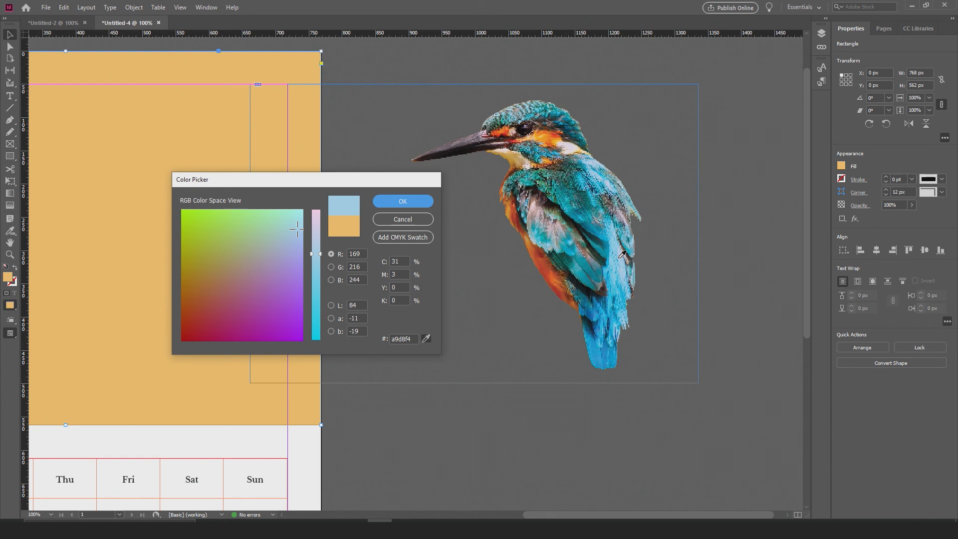
{"action": "left_click", "coordinate": [404, 201]}
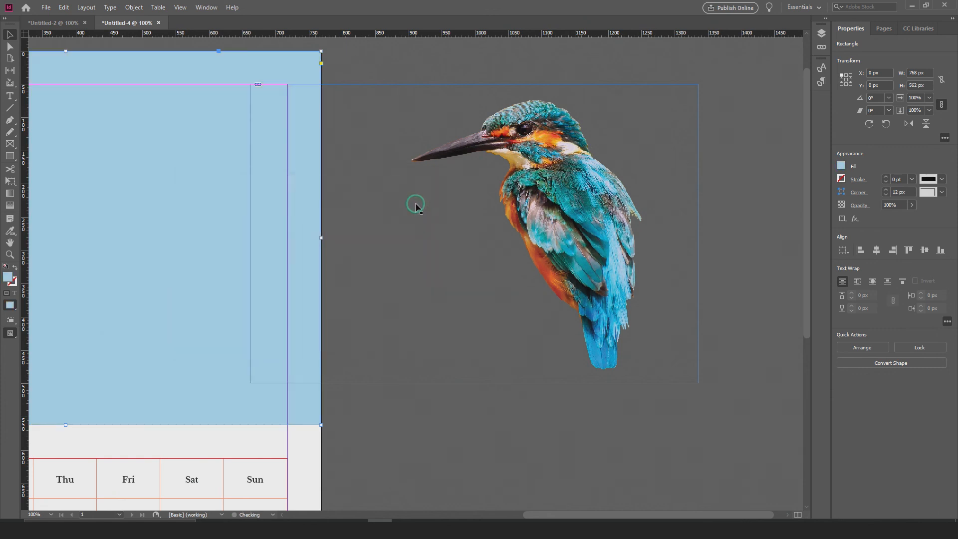
Step: Draw a circle about 410.6 px in diameter inside the background block above the calendar table
{"action": "scroll", "coordinate": [324, 240], "scroll_direction": "down", "scroll_amount": 1, "text": "alt"}
{"action": "scroll", "coordinate": [324, 240], "scroll_direction": "down", "scroll_amount": 2, "text": "alt"}
{"action": "scroll", "coordinate": [322, 238], "scroll_direction": "up", "scroll_amount": 1, "text": "alt"}
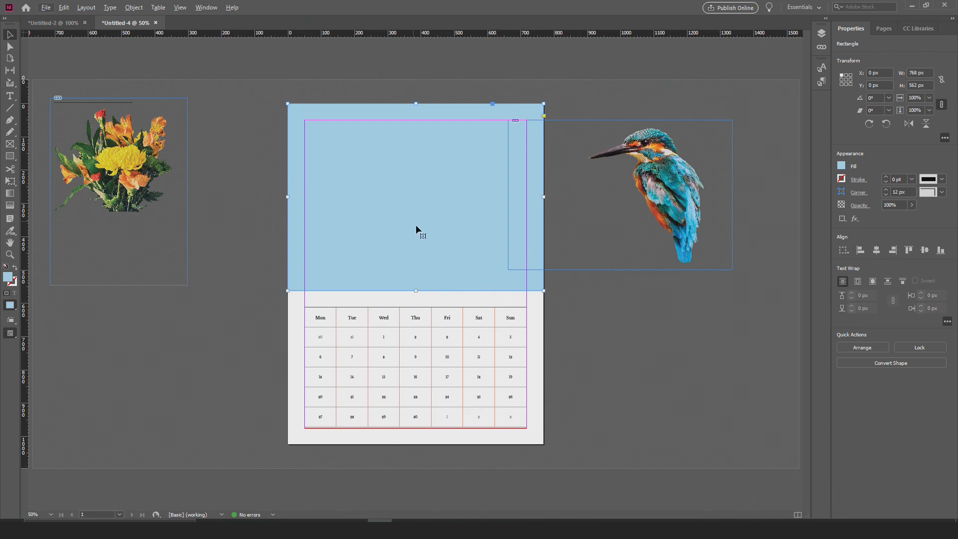
{"action": "left_click", "coordinate": [627, 331]}
{"action": "scroll", "coordinate": [530, 353], "scroll_direction": "up", "scroll_amount": 1, "text": "alt"}
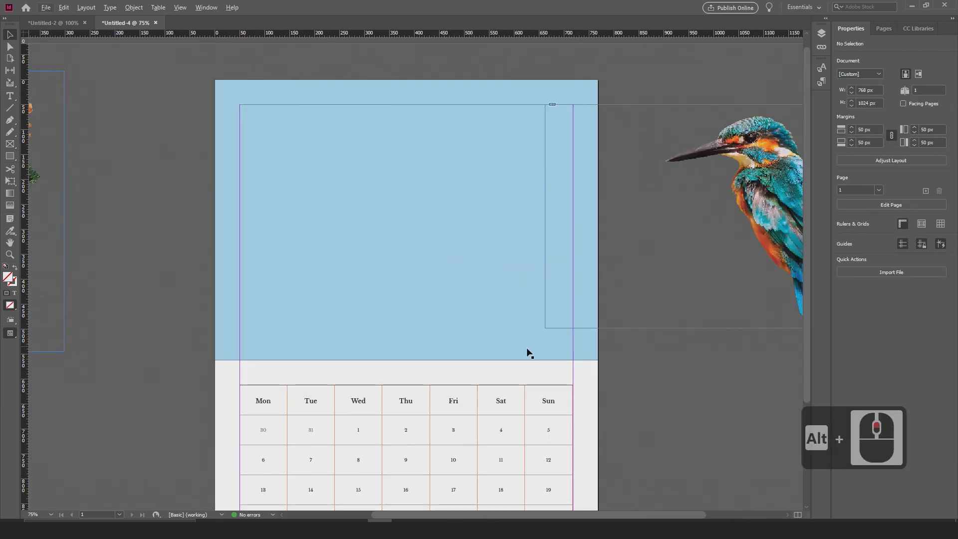
{"action": "scroll", "coordinate": [374, 231], "scroll_direction": "down", "scroll_amount": 2}
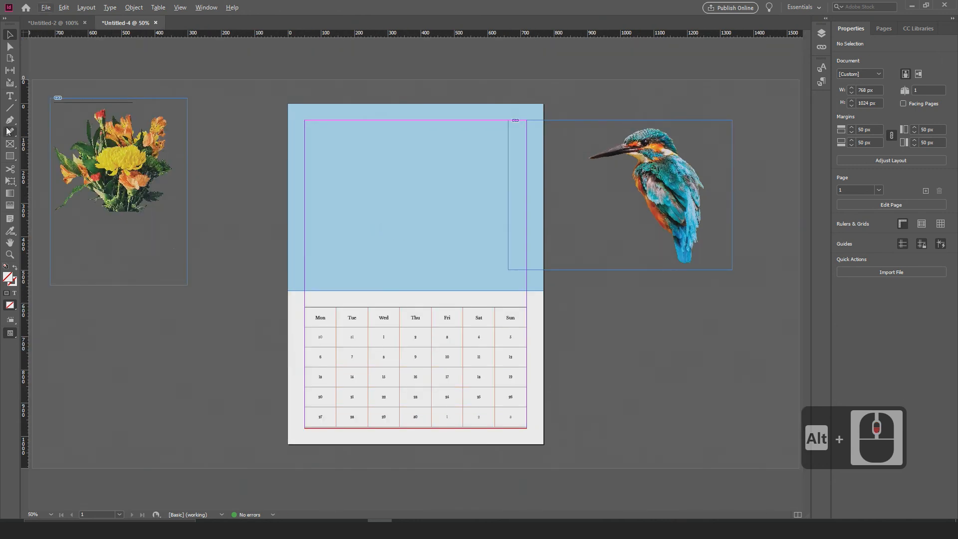
{"action": "left_click_drag", "start_coordinate": [10, 156], "coordinate": [50, 183]}
{"action": "mouse_move", "coordinate": [323, 132]}
{"action": "left_mouse_down"}
{"action": "mouse_move", "coordinate": [454, 239]}
{"action": "mouse_move", "coordinate": [522, 269]}
{"action": "left_mouse_up"}
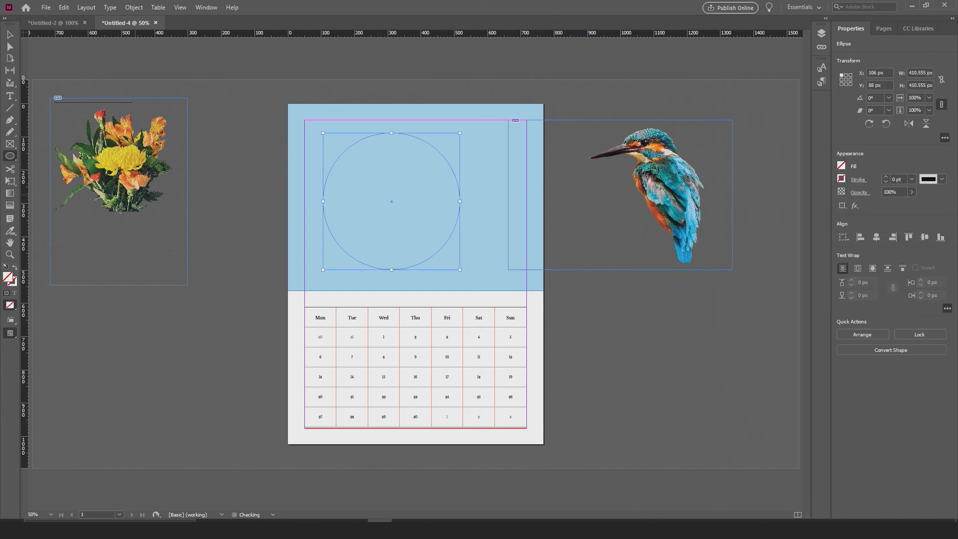
Step: Fill the circle with white, ffffff
{"action": "double_click", "coordinate": [8, 277]}
{"action": "left_click_drag", "start_coordinate": [297, 229], "coordinate": [322, 188]}
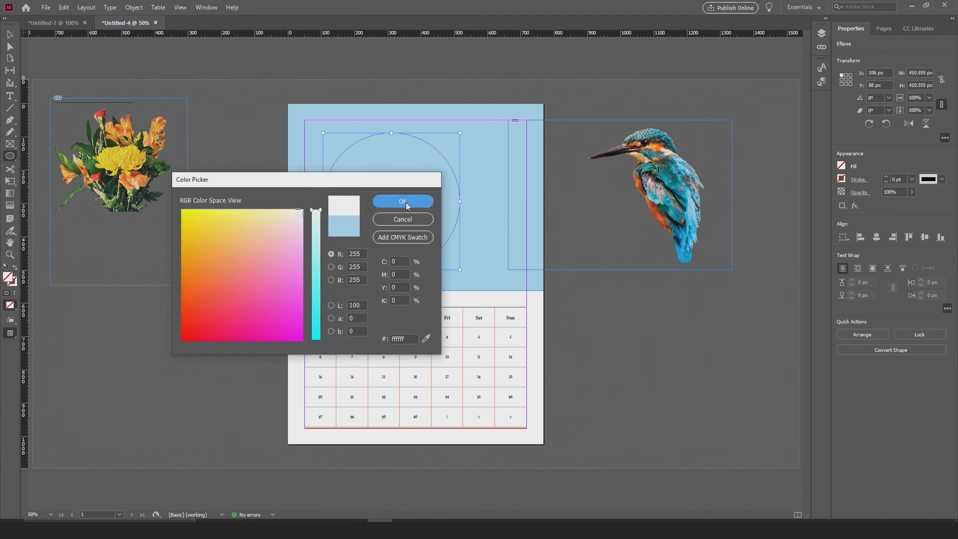
{"action": "left_click", "coordinate": [405, 202]}
Step: Centre the white circle horizontally at X 178.7 px and nudge it up, moving the bird aside to the page's lower right
{"action": "left_click", "coordinate": [11, 35]}
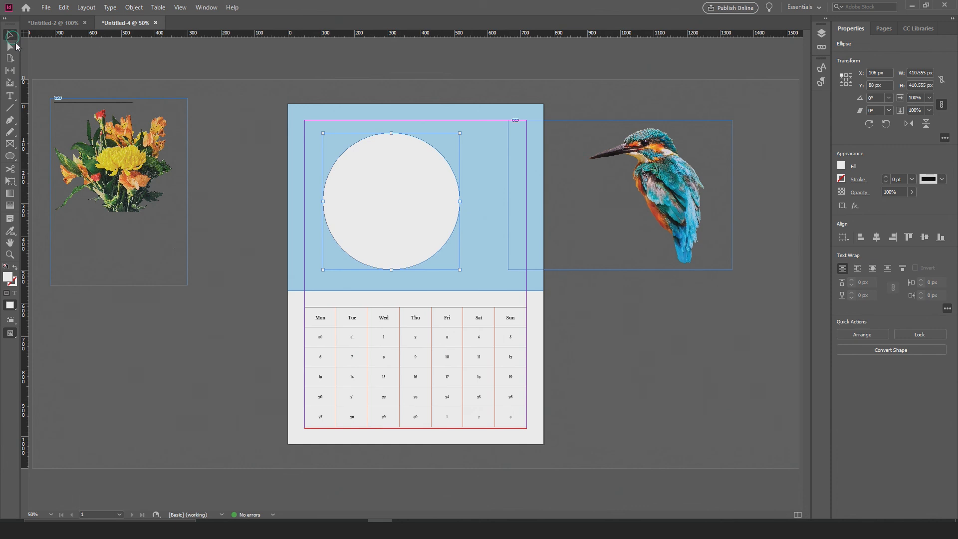
{"action": "left_click_drag", "start_coordinate": [385, 194], "coordinate": [409, 194]}
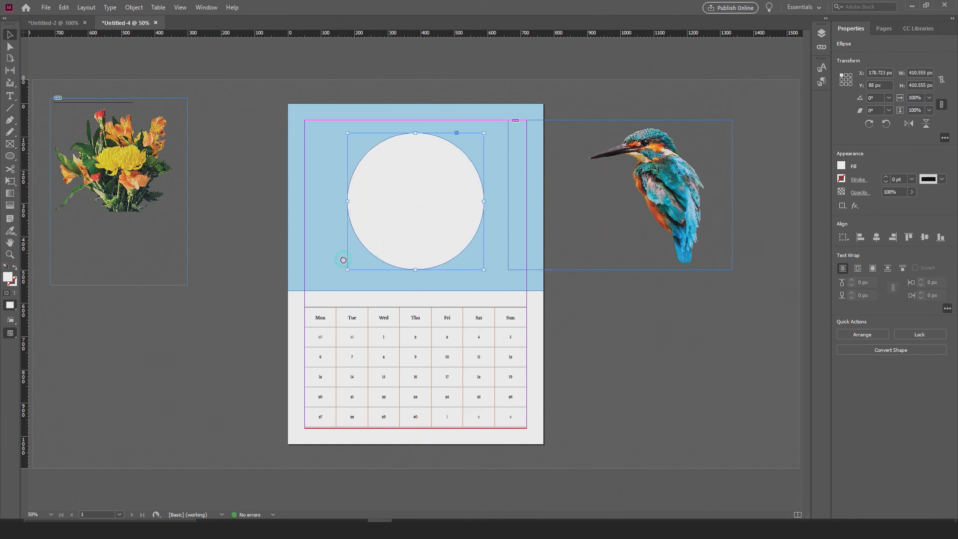
{"action": "left_click_drag", "start_coordinate": [640, 192], "coordinate": [712, 371]}
{"action": "left_click_drag", "start_coordinate": [412, 197], "coordinate": [415, 193]}
{"action": "left_click", "coordinate": [585, 229]}
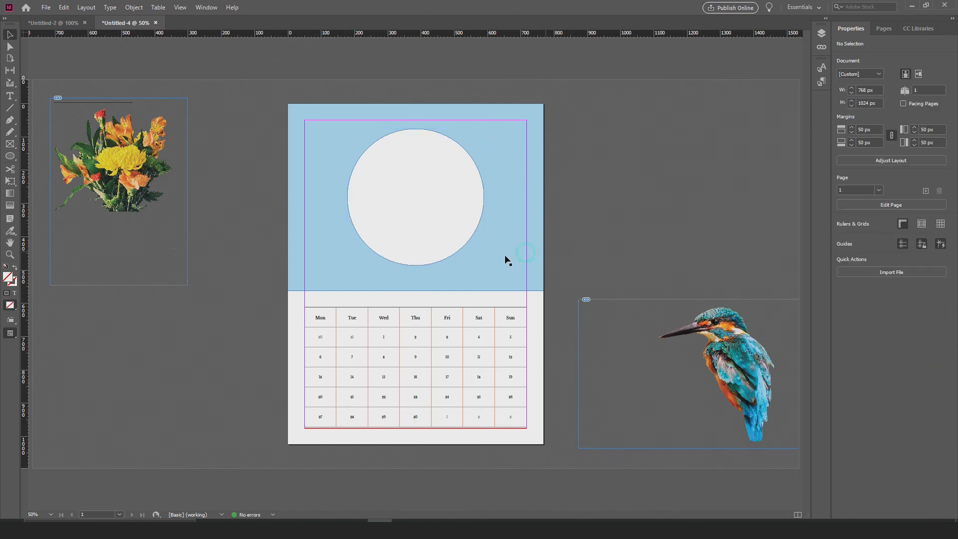
Step: Move the bird image over the white circle, placing its frame at X -76, Y 108 px
{"action": "scroll", "coordinate": [406, 251], "scroll_direction": "up", "scroll_amount": 1}
{"action": "left_click_drag", "start_coordinate": [569, 328], "coordinate": [419, 259]}
{"action": "left_click_drag", "start_coordinate": [742, 394], "coordinate": [373, 221]}
{"action": "left_click_drag", "start_coordinate": [534, 249], "coordinate": [639, 332]}
{"action": "left_click_drag", "start_coordinate": [468, 303], "coordinate": [392, 279]}
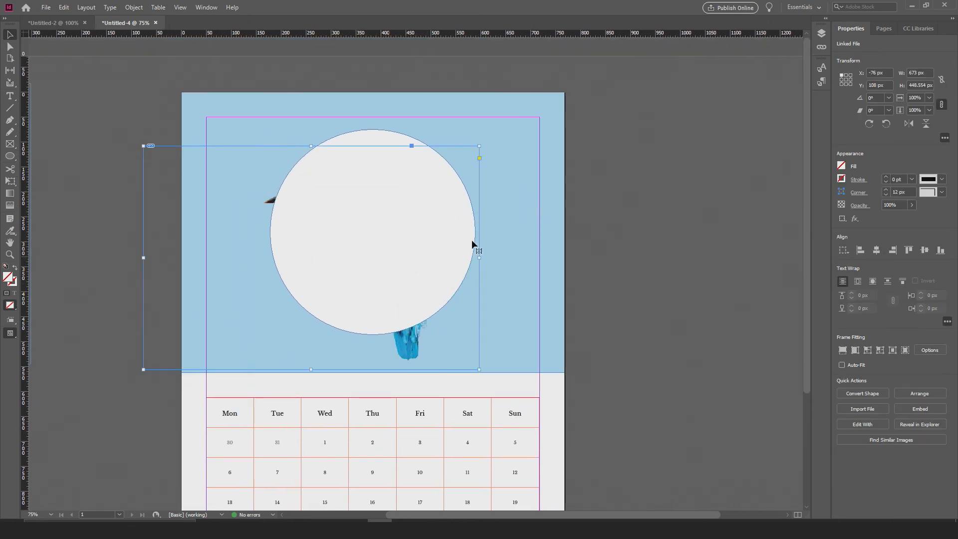
Step: Arrange the bird image in front of the white circle
{"action": "right_click", "coordinate": [414, 279]}
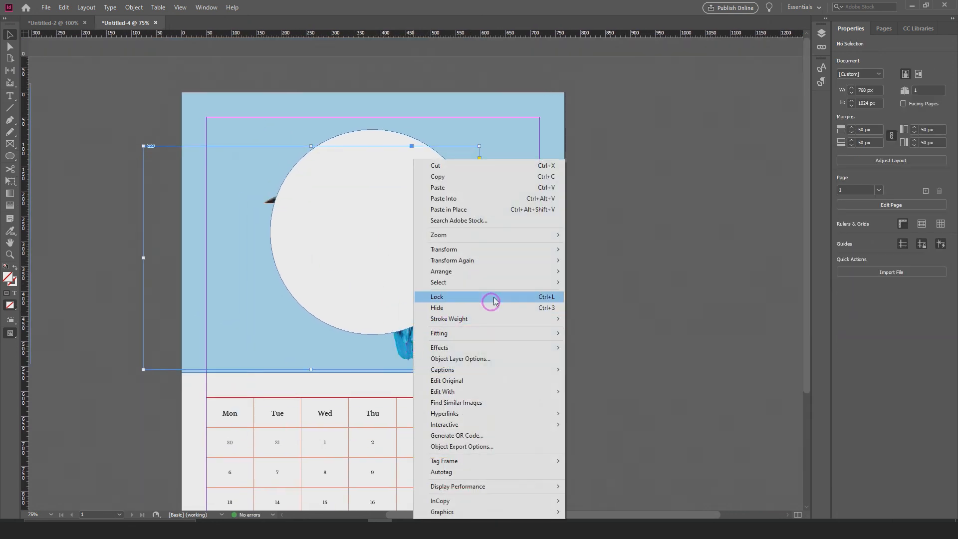
{"action": "left_click", "coordinate": [585, 272]}
{"action": "left_click", "coordinate": [664, 269]}
Step: Crop the bird's frame on both sides to 369 px wide and position it over the circle at about X 199.5, Y 72 px
{"action": "scroll", "coordinate": [371, 271], "scroll_direction": "up", "scroll_amount": 2}
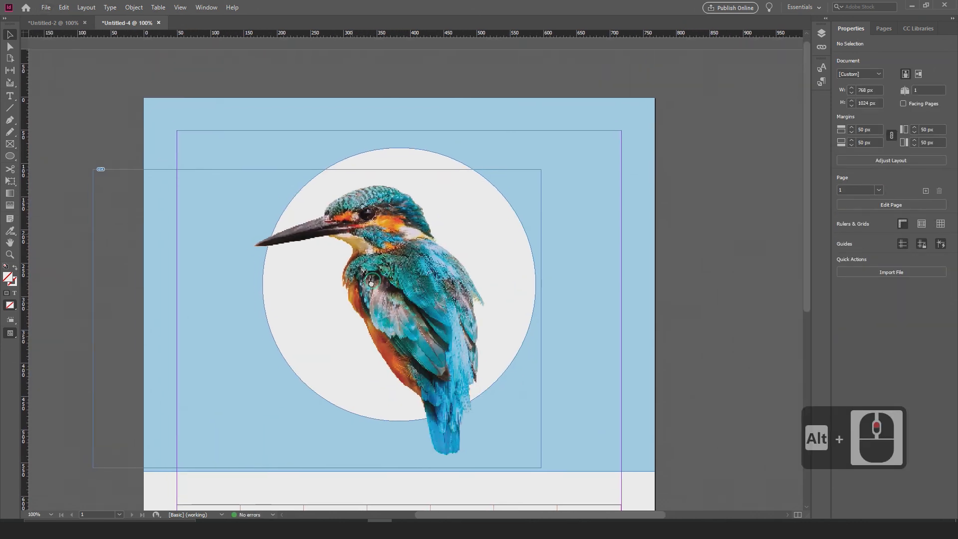
{"action": "mouse_move", "coordinate": [406, 313]}
{"action": "left_mouse_down"}
{"action": "mouse_move", "coordinate": [411, 289]}
{"action": "mouse_move", "coordinate": [413, 297]}
{"action": "left_mouse_up"}
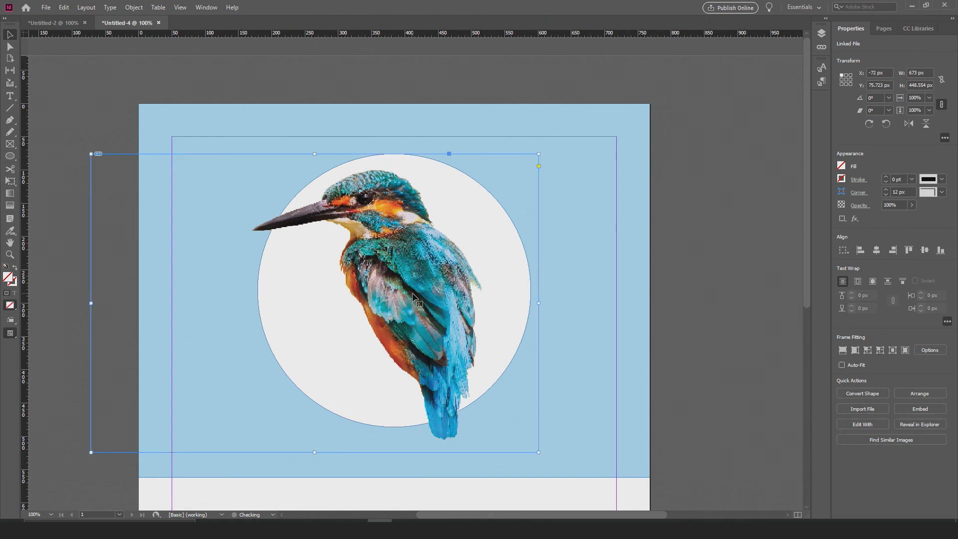
{"action": "left_click_drag", "start_coordinate": [91, 302], "coordinate": [249, 302]}
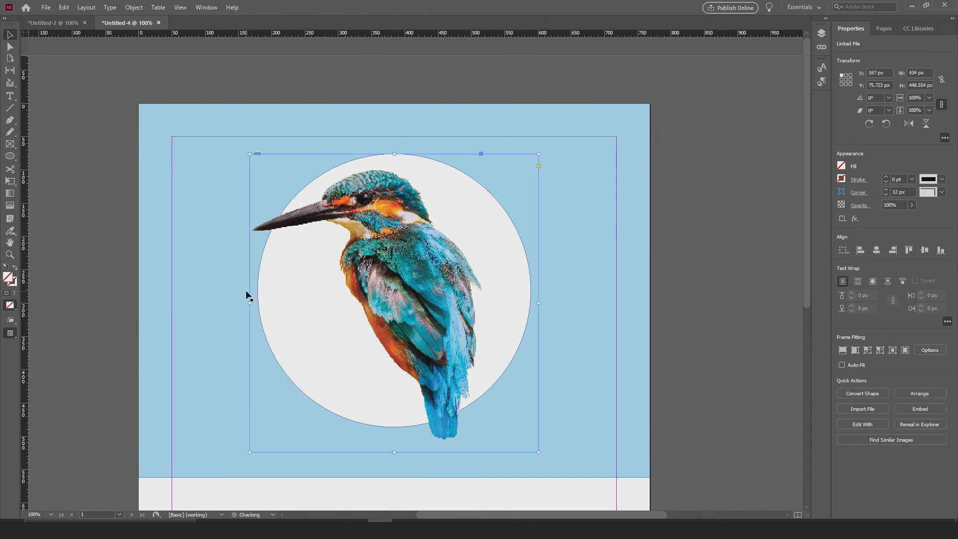
{"action": "left_click_drag", "start_coordinate": [537, 303], "coordinate": [495, 302]}
{"action": "left_click_drag", "start_coordinate": [411, 294], "coordinate": [432, 291]}
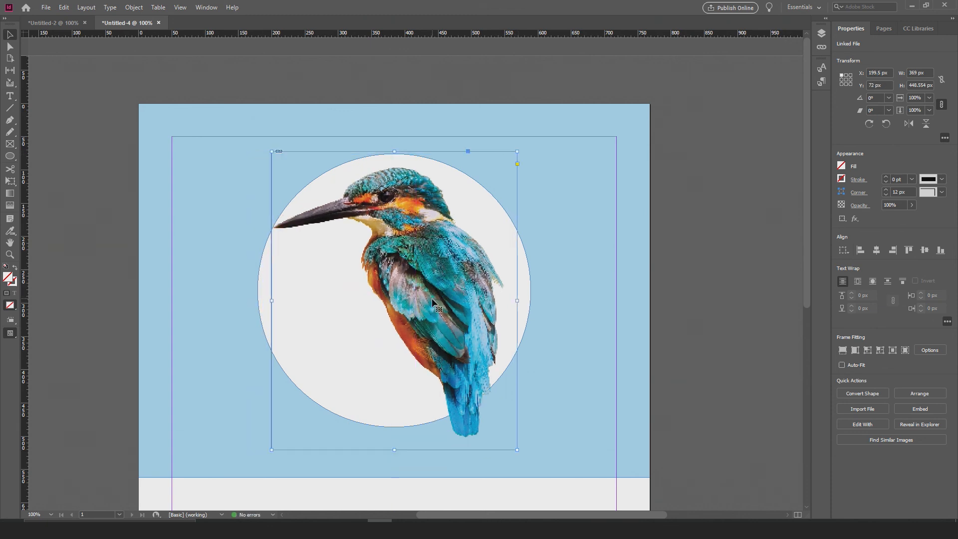
Step: Reduce the bird's frame to about 324 by 394 px, scale its image to 29.5%, and place the frame at X 184, Y 75.7 px
{"action": "left_click_drag", "start_coordinate": [268, 149], "coordinate": [298, 186]}
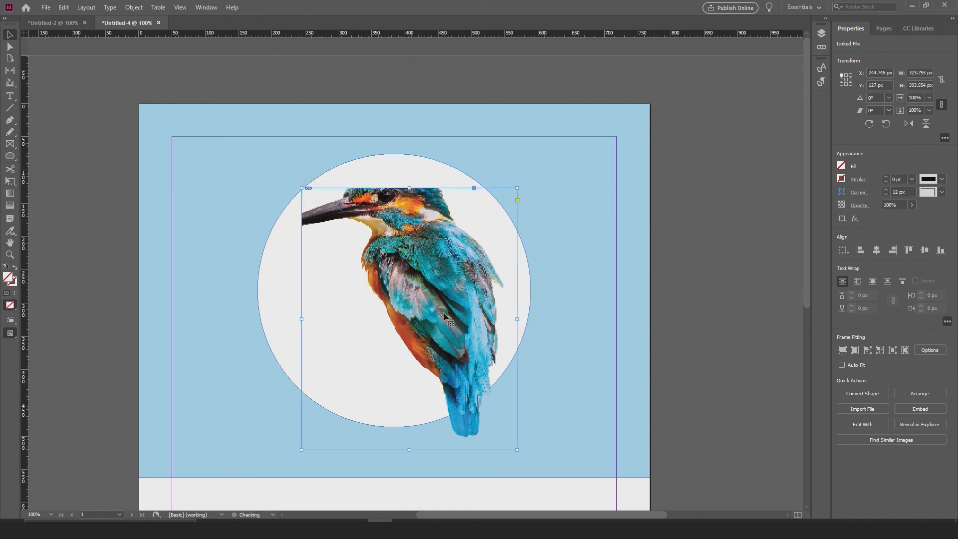
{"action": "left_click", "coordinate": [405, 312]}
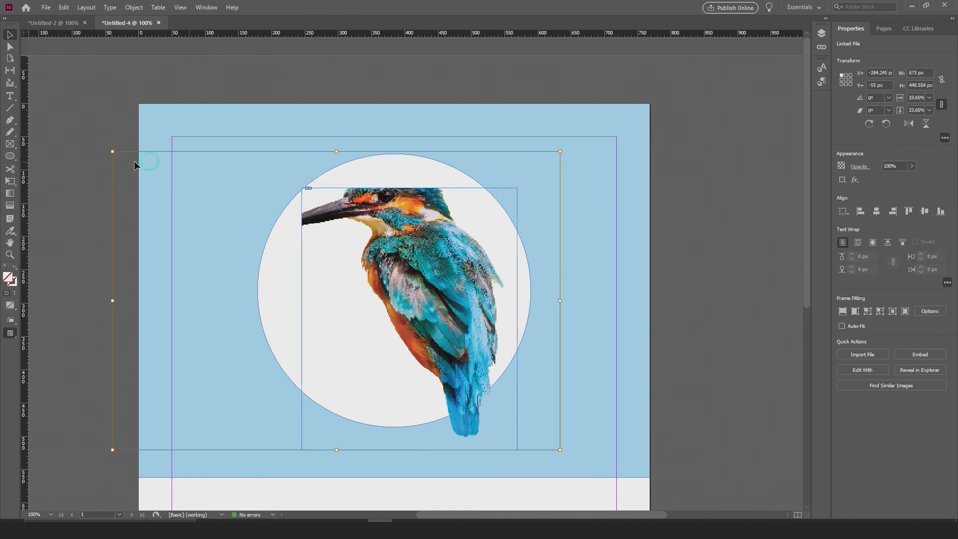
{"action": "left_click_drag", "start_coordinate": [112, 151], "coordinate": [167, 189]}
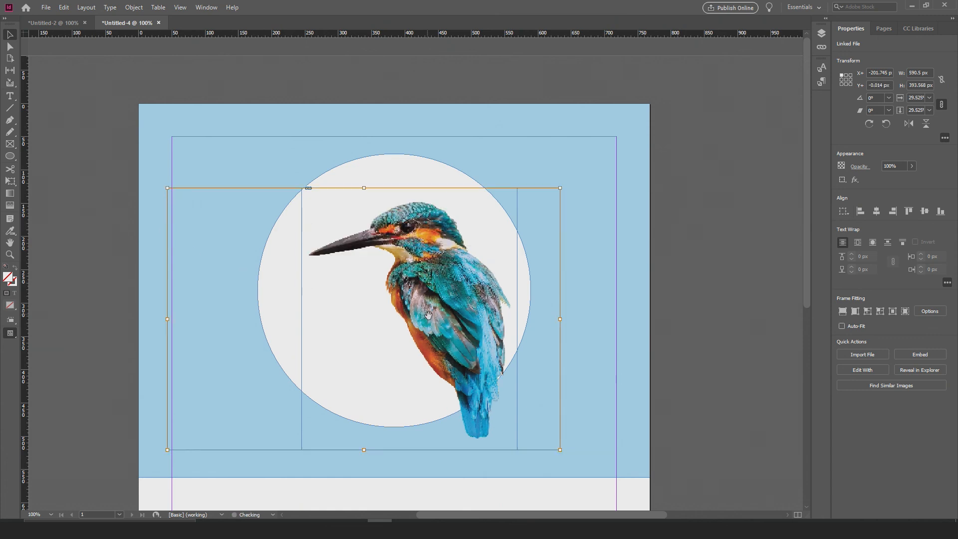
{"action": "left_click", "coordinate": [680, 274]}
{"action": "left_click_drag", "start_coordinate": [450, 304], "coordinate": [419, 288]}
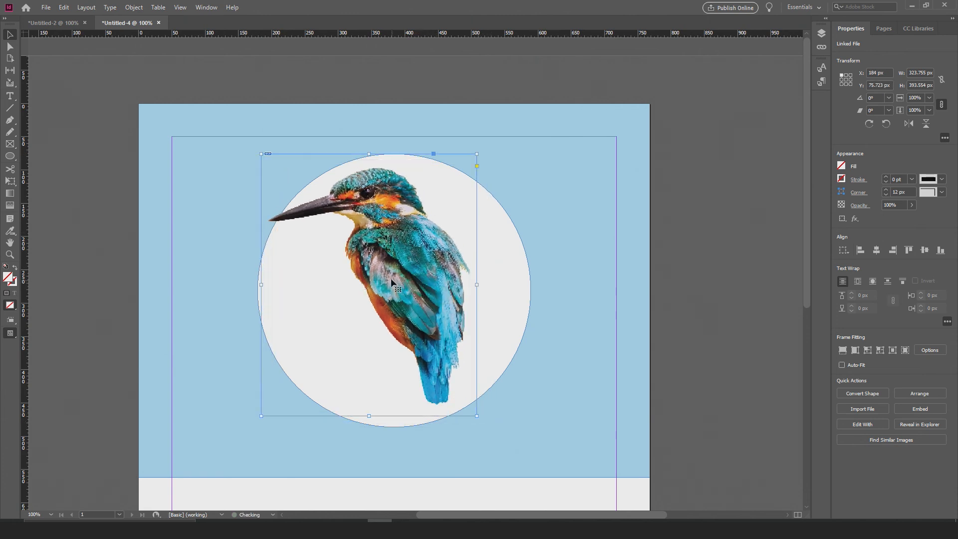
{"action": "left_click", "coordinate": [694, 248]}
Step: Crop the flower image's frame from below to 362 px high, reposition the bouquet inside it, and move the frame to about X -482, Y 98 px
{"action": "scroll", "coordinate": [393, 277], "scroll_direction": "down", "scroll_amount": 2}
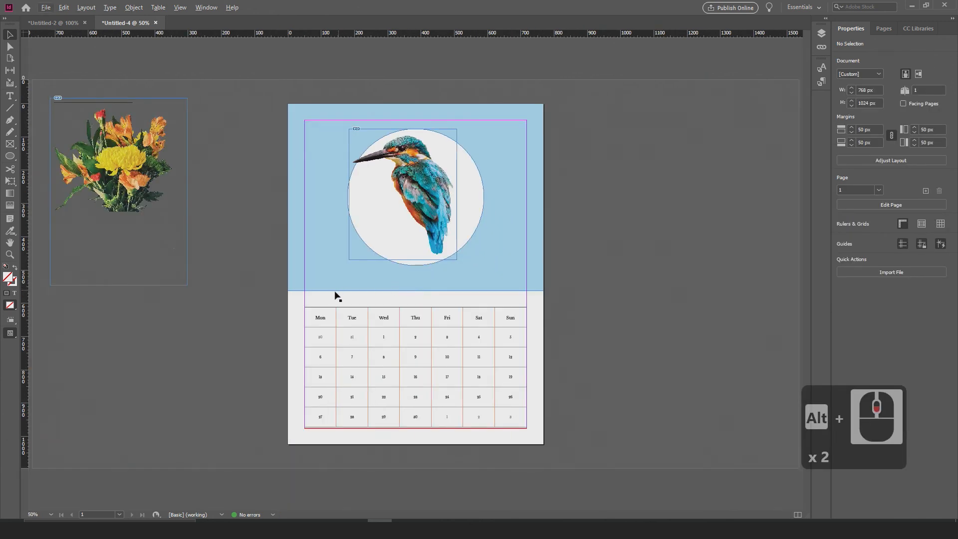
{"action": "scroll", "coordinate": [432, 220], "scroll_direction": "up", "scroll_amount": 1}
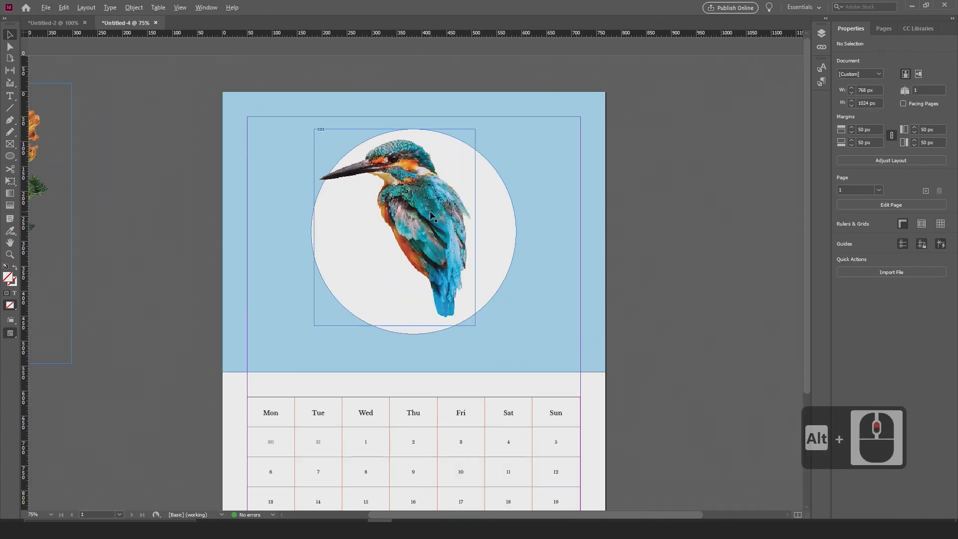
{"action": "left_click_drag", "start_coordinate": [206, 244], "coordinate": [362, 245]}
{"action": "left_click", "coordinate": [199, 233]}
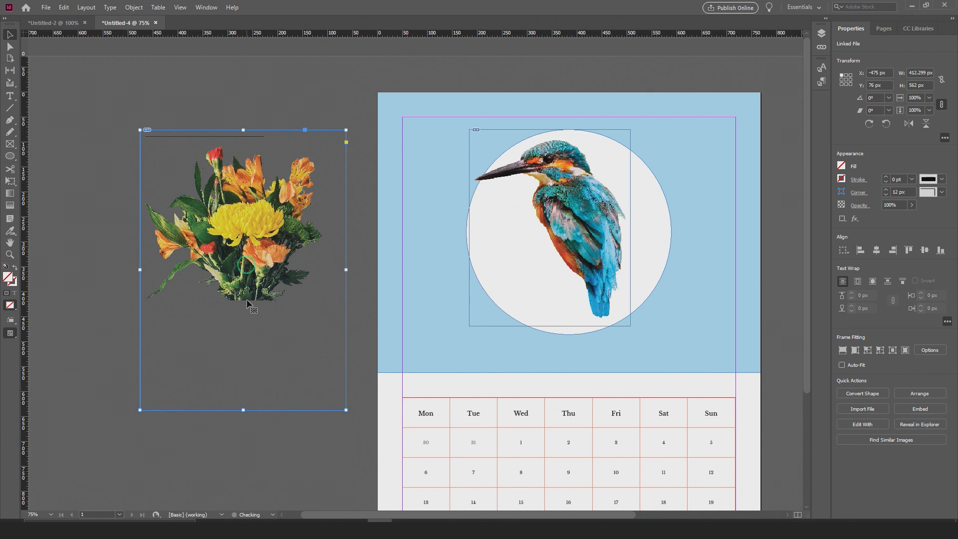
{"action": "left_click_drag", "start_coordinate": [244, 410], "coordinate": [252, 311]}
{"action": "left_click_drag", "start_coordinate": [243, 213], "coordinate": [249, 154]}
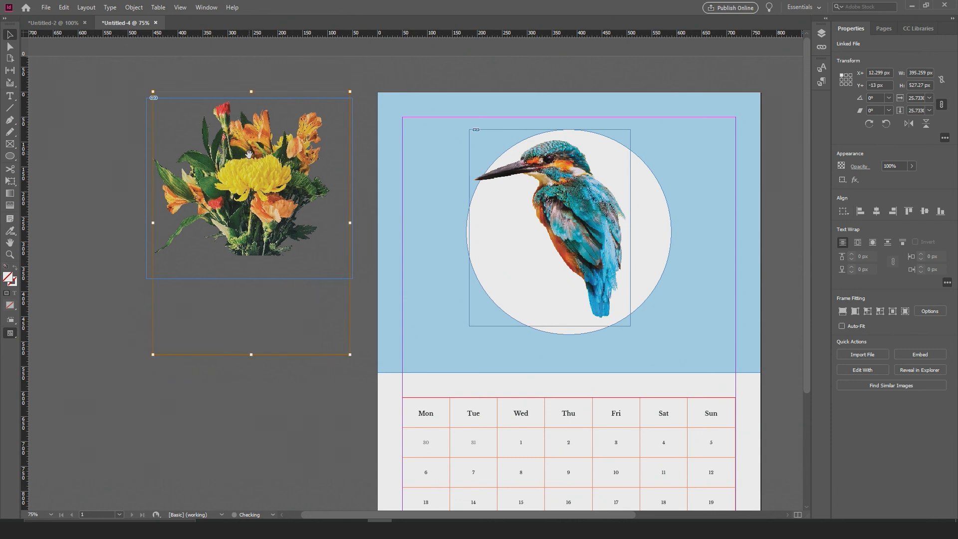
{"action": "left_click", "coordinate": [111, 195]}
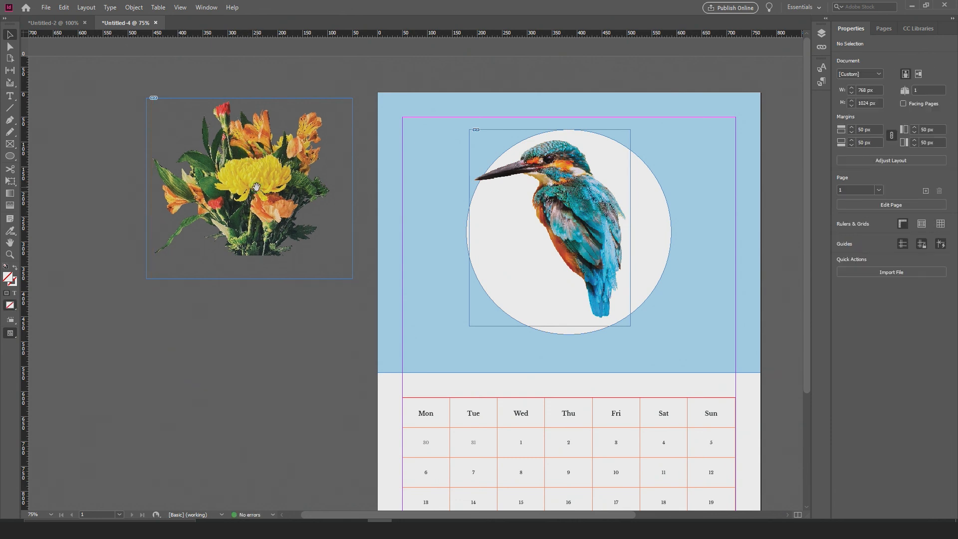
{"action": "key", "text": "ctrl+z"}
{"action": "key", "text": "ctrl+shift+z"}
{"action": "left_click", "coordinate": [93, 193]}
{"action": "left_click_drag", "start_coordinate": [236, 172], "coordinate": [226, 215]}
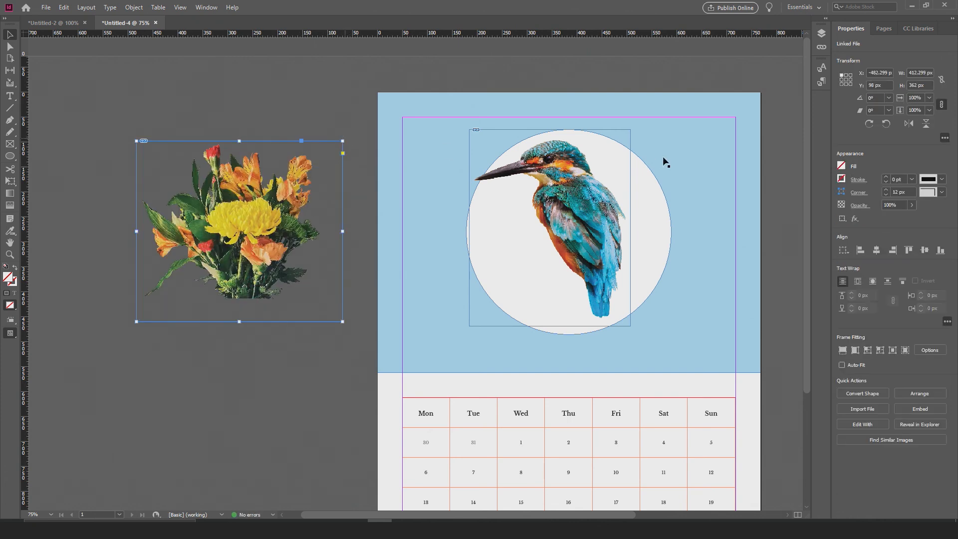
Step: Flip the flower image vertically and place it beside the page at X -550, Y 503 px
{"action": "left_click", "coordinate": [923, 126]}
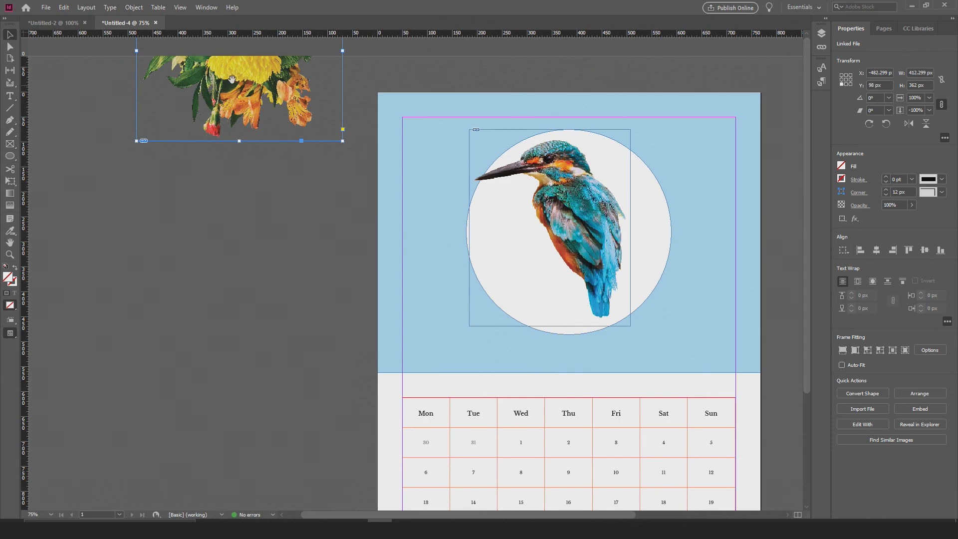
{"action": "left_click_drag", "start_coordinate": [253, 112], "coordinate": [219, 313]}
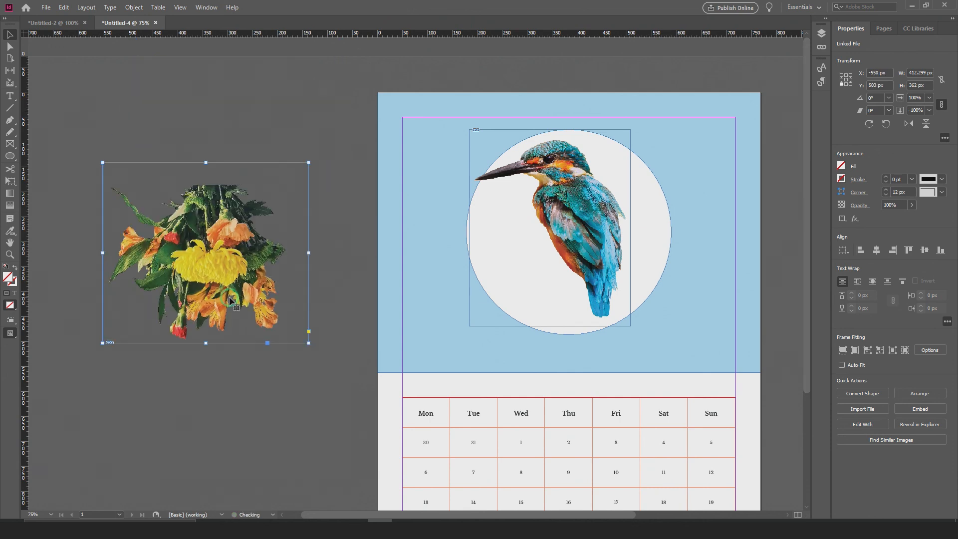
{"action": "mouse_move", "coordinate": [209, 253]}
{"action": "left_mouse_down"}
{"action": "mouse_move", "coordinate": [243, 295]}
{"action": "mouse_move", "coordinate": [189, 253]}
{"action": "left_mouse_up"}
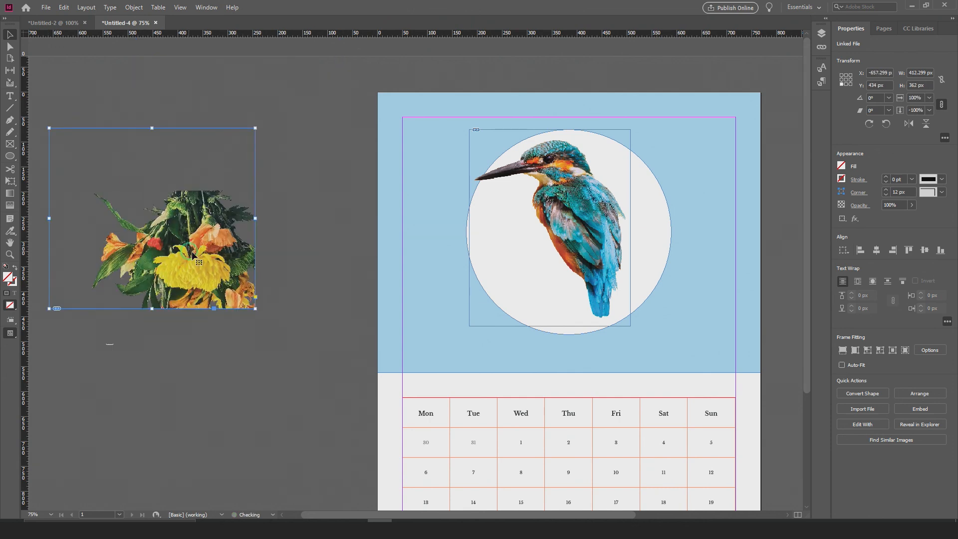
{"action": "key", "text": "ctrl+z"}
{"action": "double_click", "coordinate": [249, 294]}
{"action": "key", "text": "ctrl+z"}
{"action": "left_click", "coordinate": [323, 261]}
Step: Move the flipped flowers onto the page, arrange them in front of the bird and circle, and position their frame at X 200, Y 607 px
{"action": "left_click_drag", "start_coordinate": [282, 290], "coordinate": [603, 338]}
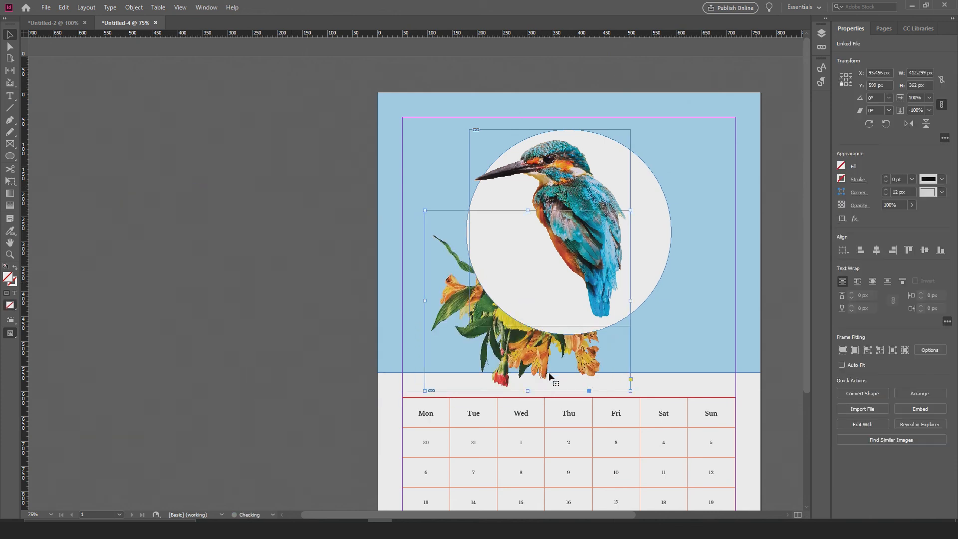
{"action": "right_click", "coordinate": [525, 359]}
{"action": "mouse_move", "coordinate": [606, 271]}
{"action": "left_click", "coordinate": [691, 272]}
{"action": "left_click_drag", "start_coordinate": [539, 319], "coordinate": [597, 323]}
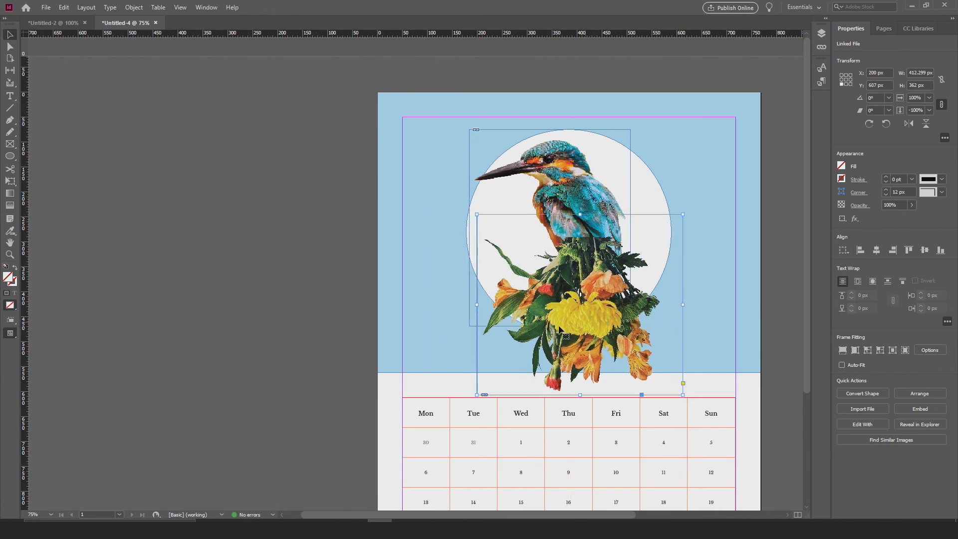
Step: Nudge the flowers up to Y 597 px, reduce their frame to 387 by about 340 px, and scale the image inside to about 24.4%
{"action": "scroll", "coordinate": [560, 329], "scroll_direction": "up", "scroll_amount": 2}
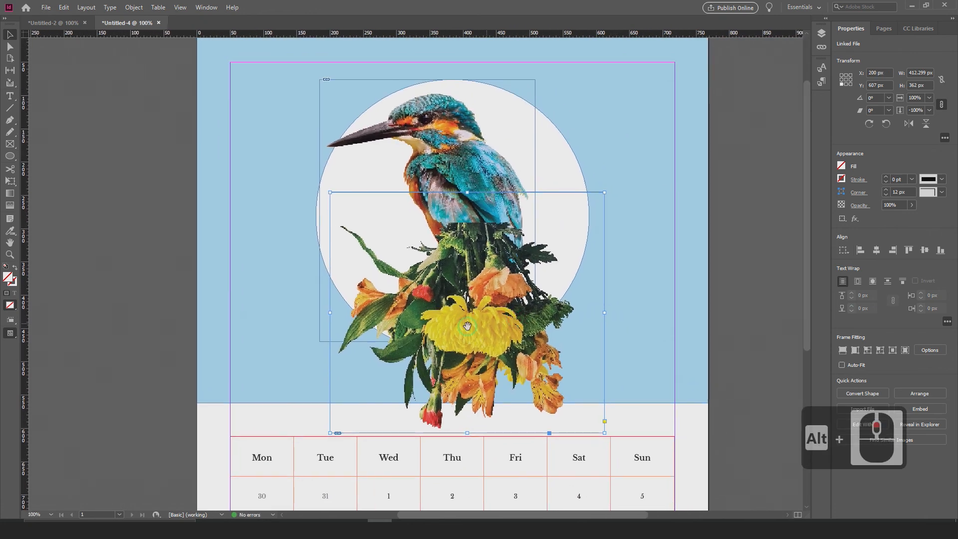
{"action": "left_click_drag", "start_coordinate": [493, 327], "coordinate": [491, 319]}
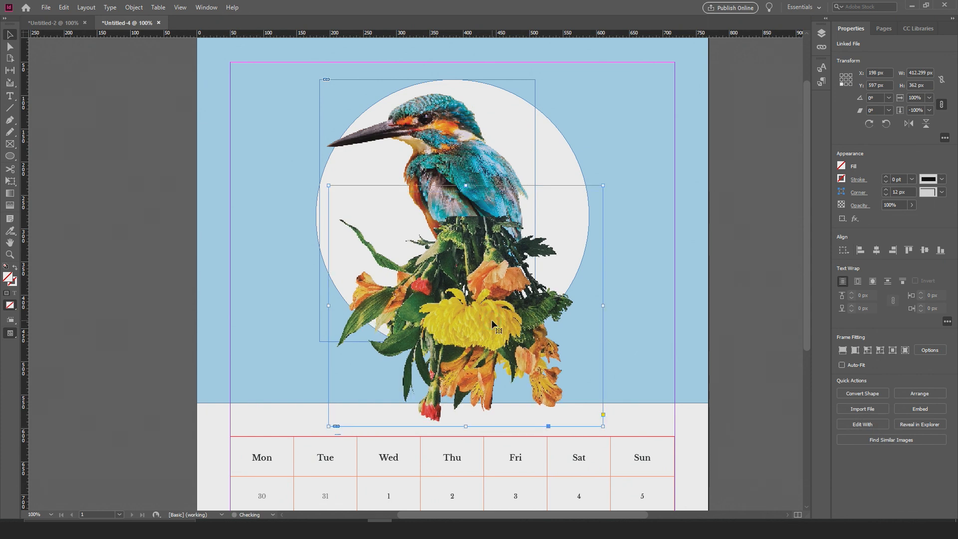
{"action": "left_click_drag", "start_coordinate": [602, 428], "coordinate": [585, 412]}
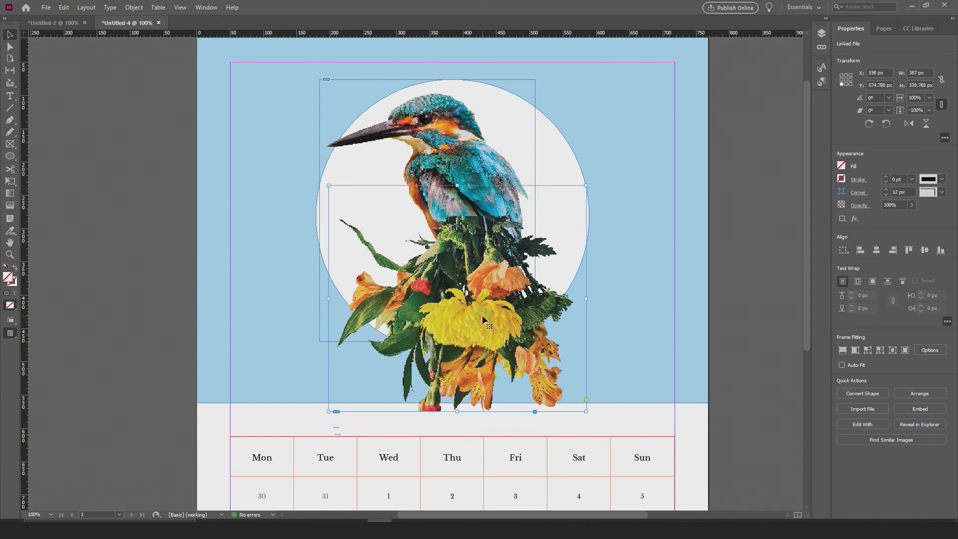
{"action": "left_click", "coordinate": [458, 303]}
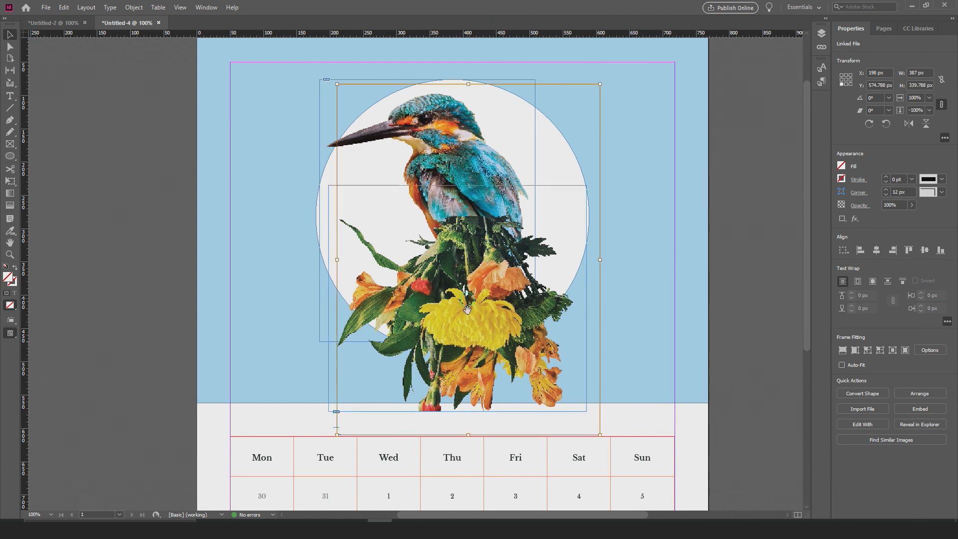
{"action": "left_click_drag", "start_coordinate": [599, 433], "coordinate": [585, 416]}
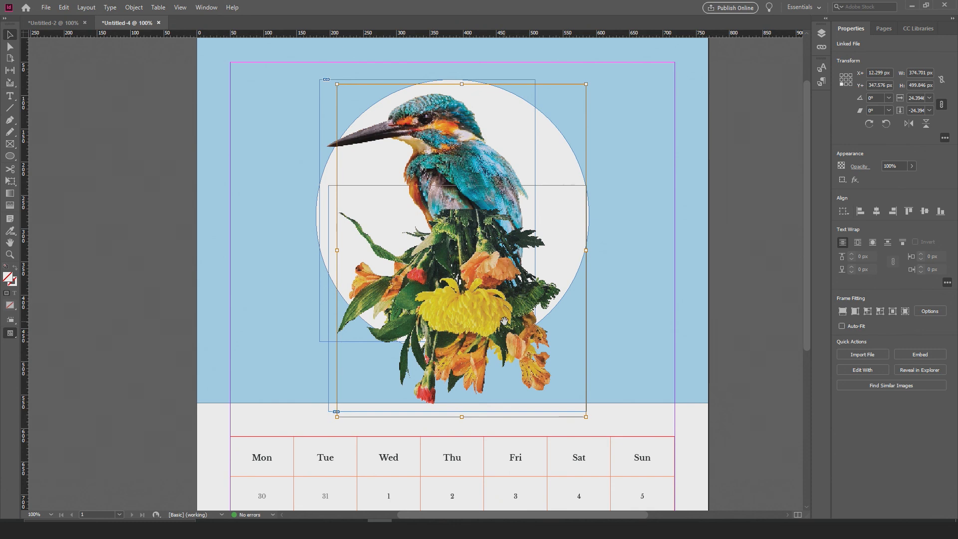
{"action": "left_click", "coordinate": [744, 242]}
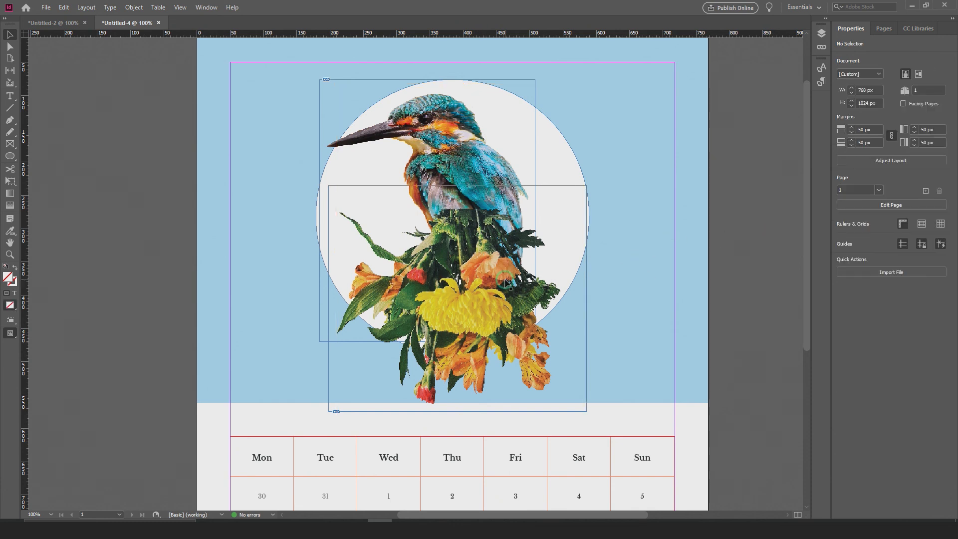
Step: Move the flowers down beneath the bird's tail, placing their frame at about X 221, Y 655 px
{"action": "left_click", "coordinate": [525, 313]}
{"action": "left_click_drag", "start_coordinate": [524, 313], "coordinate": [524, 335]}
{"action": "left_click_drag", "start_coordinate": [522, 337], "coordinate": [524, 340]}
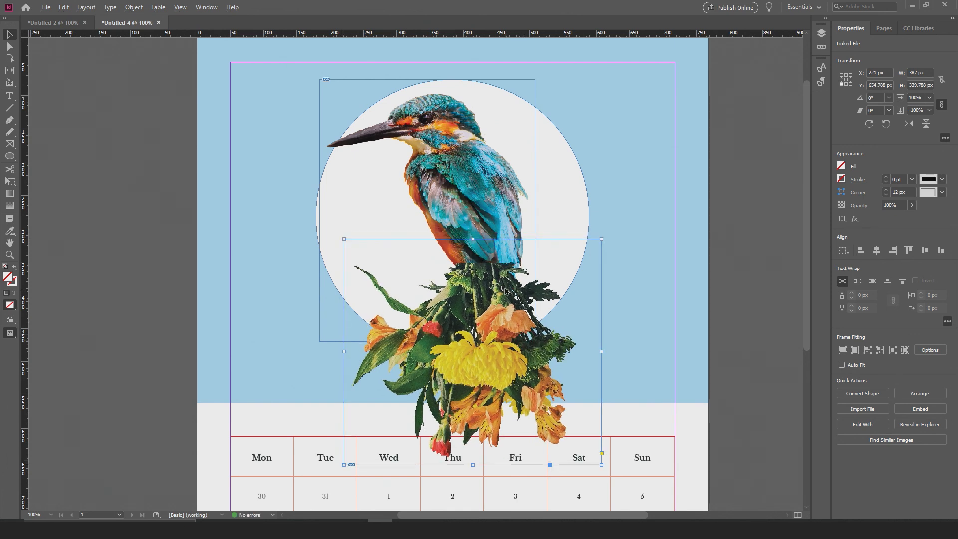
{"action": "scroll", "coordinate": [527, 254], "scroll_direction": "up", "scroll_amount": 3}
{"action": "scroll", "coordinate": [440, 242], "scroll_direction": "down", "scroll_amount": 2}
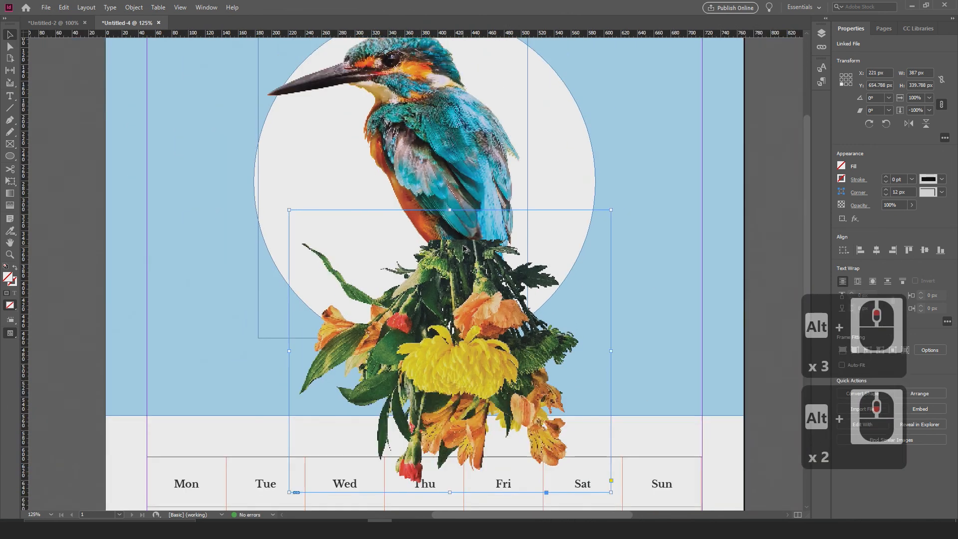
{"action": "scroll", "coordinate": [485, 354], "scroll_direction": "down", "scroll_amount": 1}
{"action": "scroll", "coordinate": [484, 354], "scroll_direction": "down", "scroll_amount": 1}
{"action": "left_click", "coordinate": [688, 242]}
Step: Group the bird and flower images and try to shrink the group to 382 px wide
{"action": "left_click", "coordinate": [470, 210]}
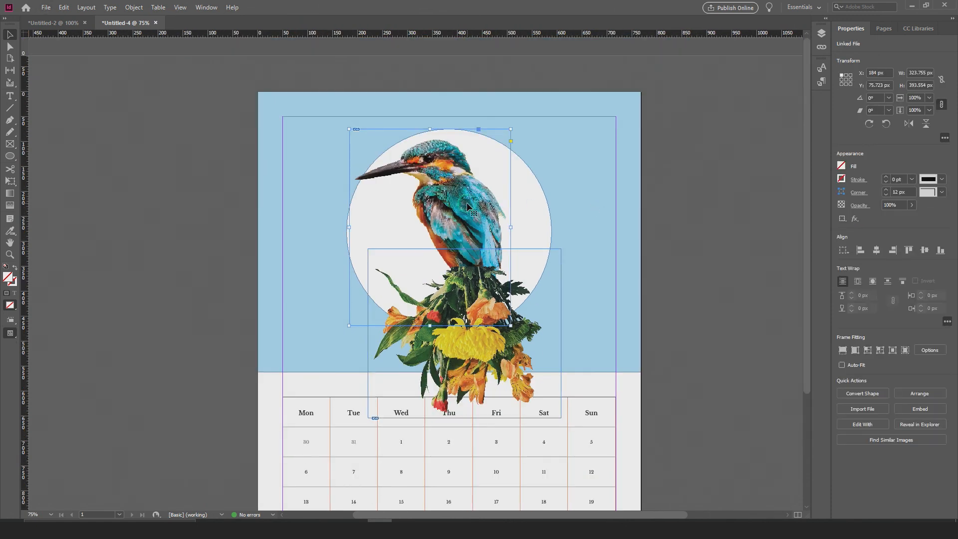
{"action": "left_click", "coordinate": [492, 361], "text": "shift"}
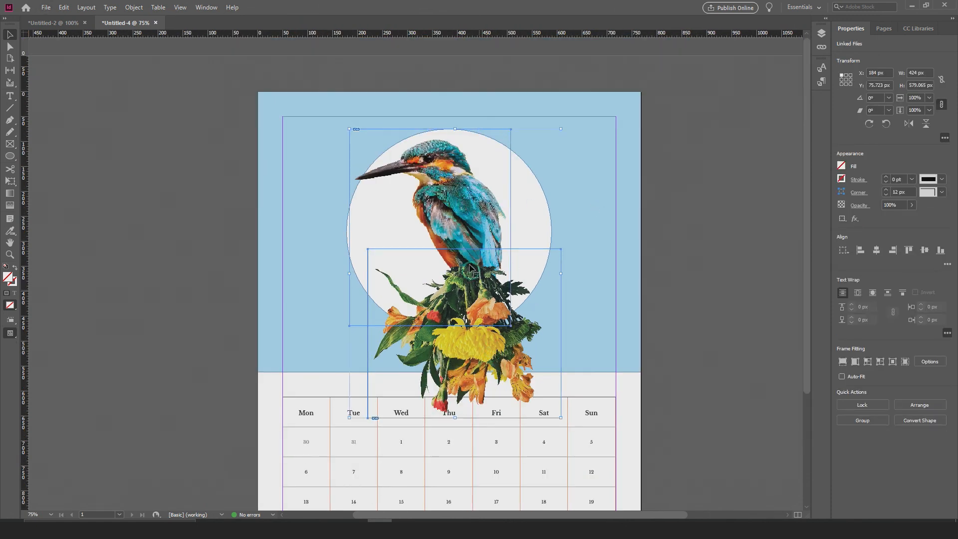
{"action": "left_click", "coordinate": [862, 420]}
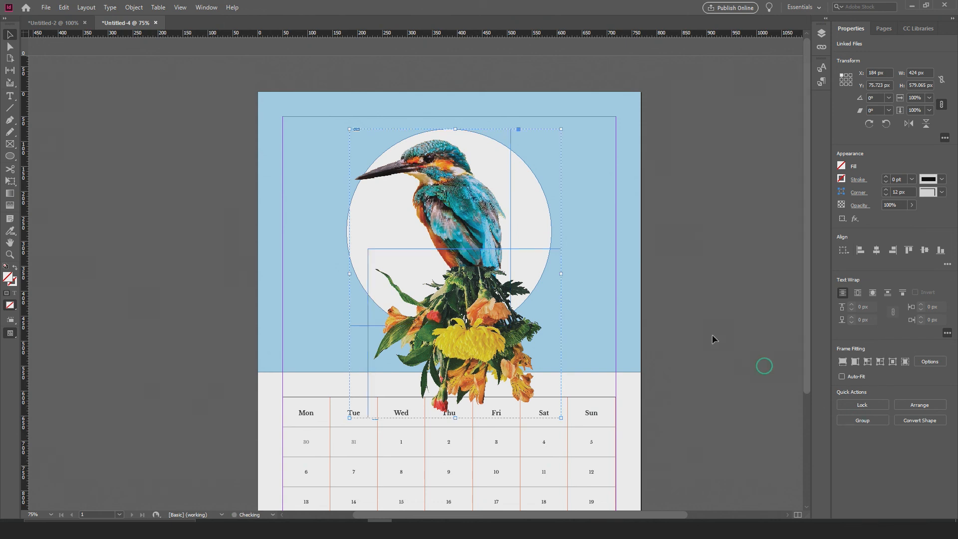
{"action": "left_click_drag", "start_coordinate": [561, 129], "coordinate": [540, 158]}
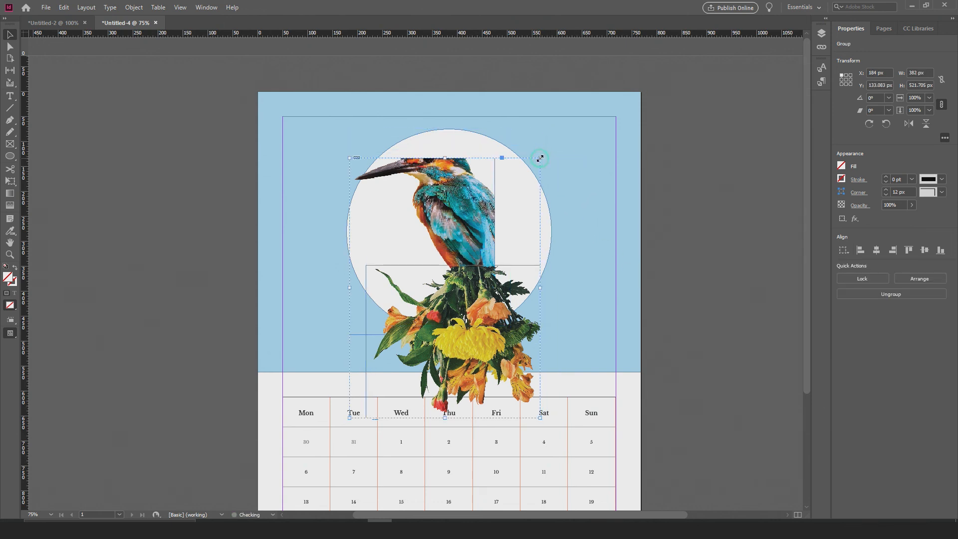
{"action": "key", "text": "ctrl+z"}
Step: Ungroup the bird and flower images
{"action": "left_click", "coordinate": [687, 249]}
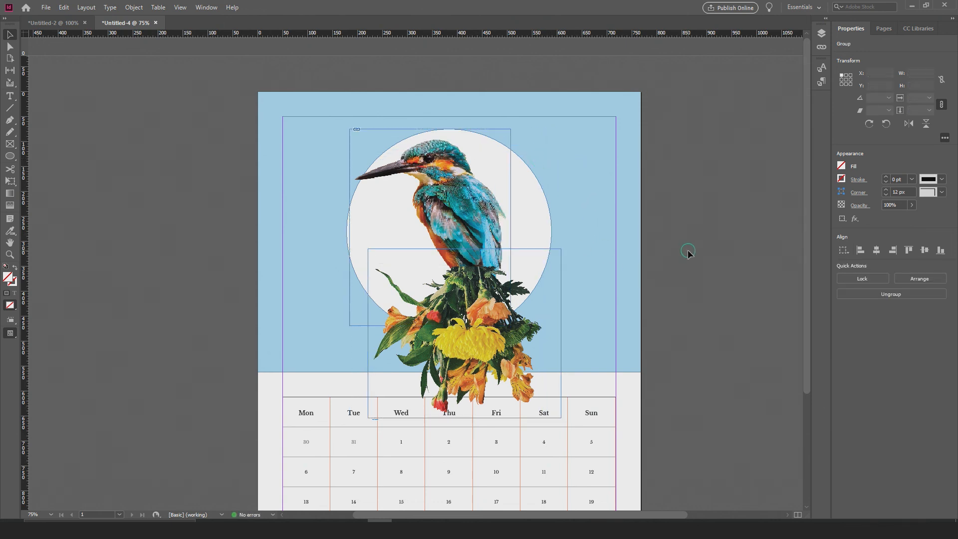
{"action": "scroll", "coordinate": [478, 296], "scroll_direction": "up", "scroll_amount": 1}
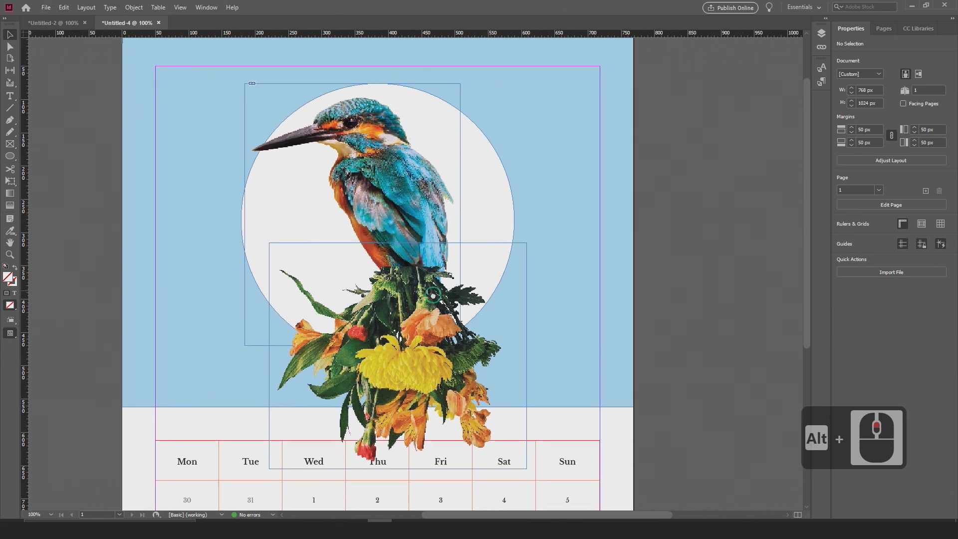
{"action": "left_click", "coordinate": [394, 206]}
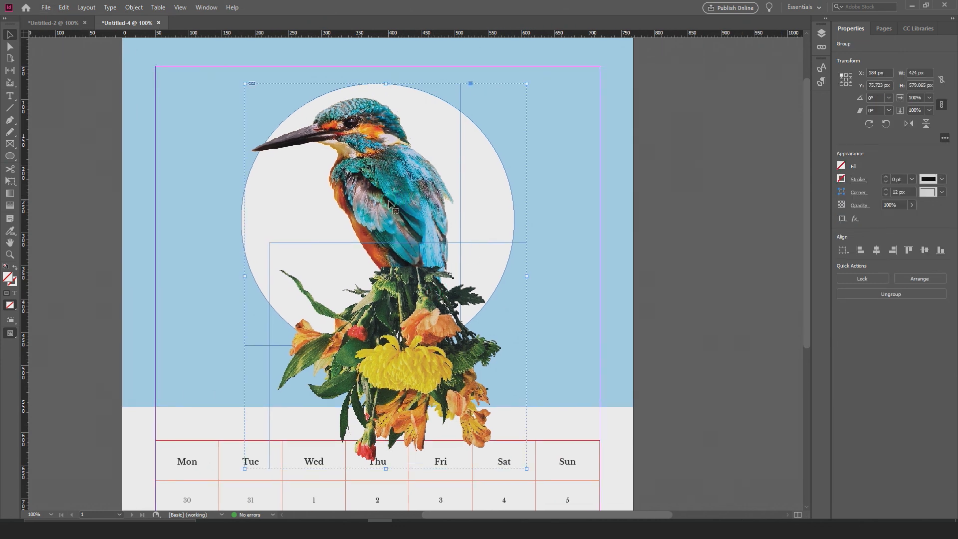
{"action": "left_click", "coordinate": [892, 294]}
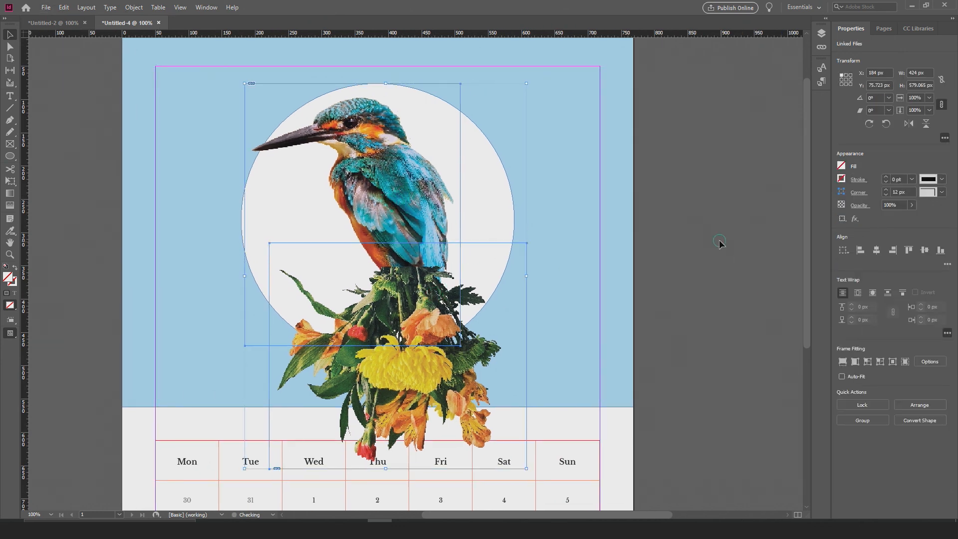
Step: Reduce the bird's frame to 236 by about 287 px, scale its image to about 20.9%, and shift the image inside to X -184, Y 0 px
{"action": "left_click", "coordinate": [403, 197]}
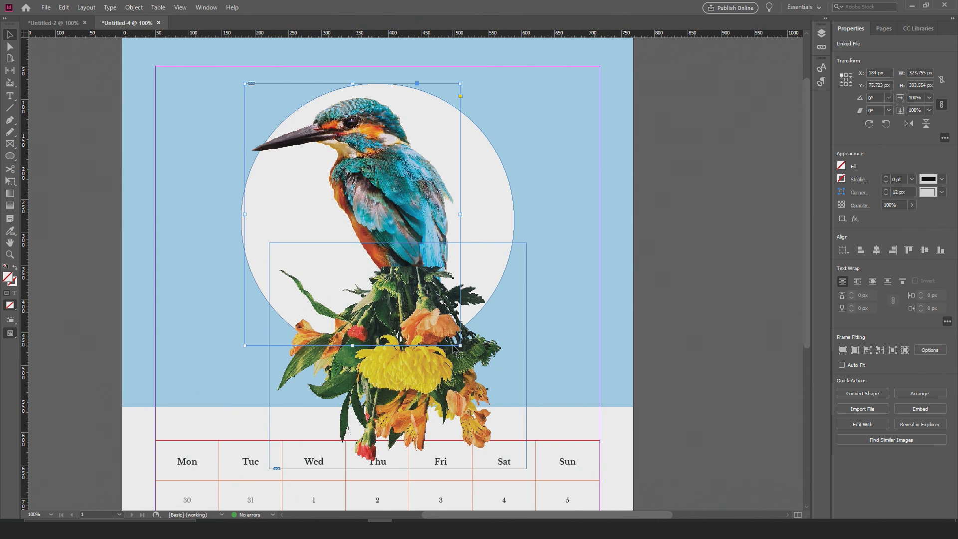
{"action": "left_click_drag", "start_coordinate": [459, 345], "coordinate": [401, 274]}
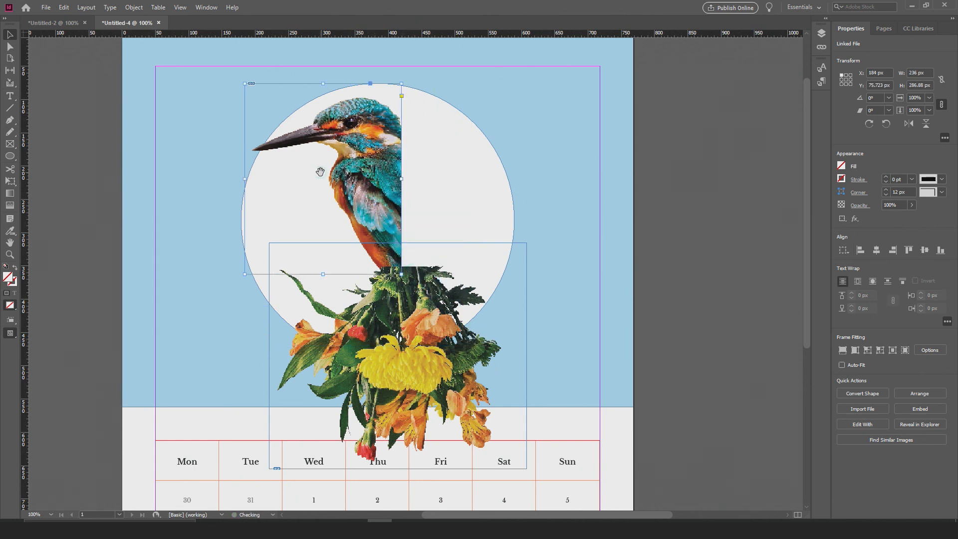
{"action": "left_click", "coordinate": [320, 174]}
{"action": "left_click_drag", "start_coordinate": [503, 346], "coordinate": [389, 245]}
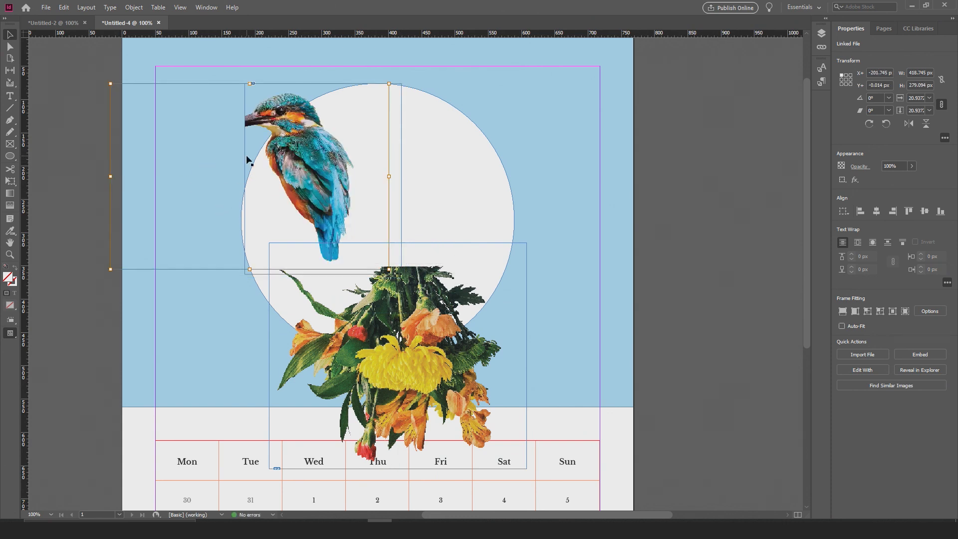
{"action": "left_click_drag", "start_coordinate": [326, 164], "coordinate": [339, 163]}
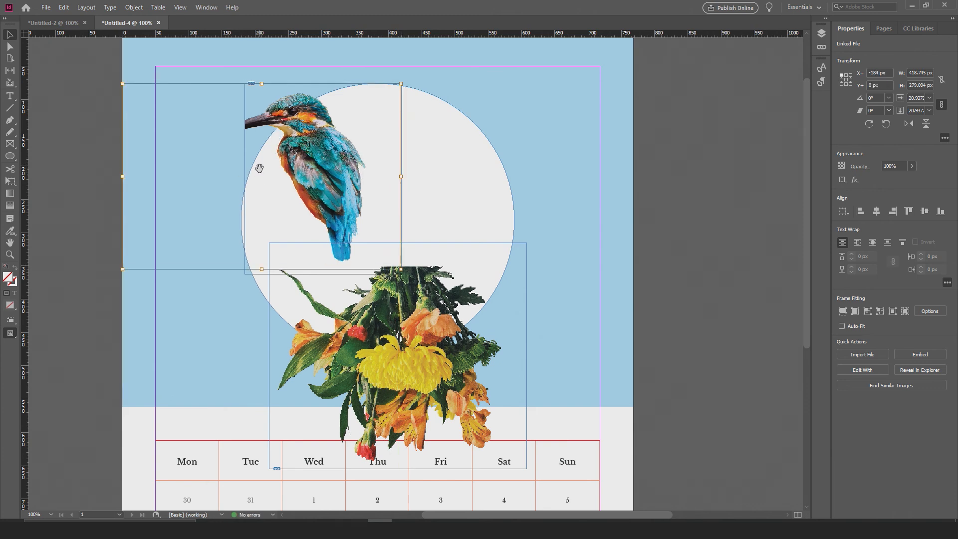
Step: Extend the left edge of the bird's frame outward to uncover the whole beak, without scaling the image
{"action": "left_click", "coordinate": [107, 105]}
{"action": "left_click", "coordinate": [246, 160]}
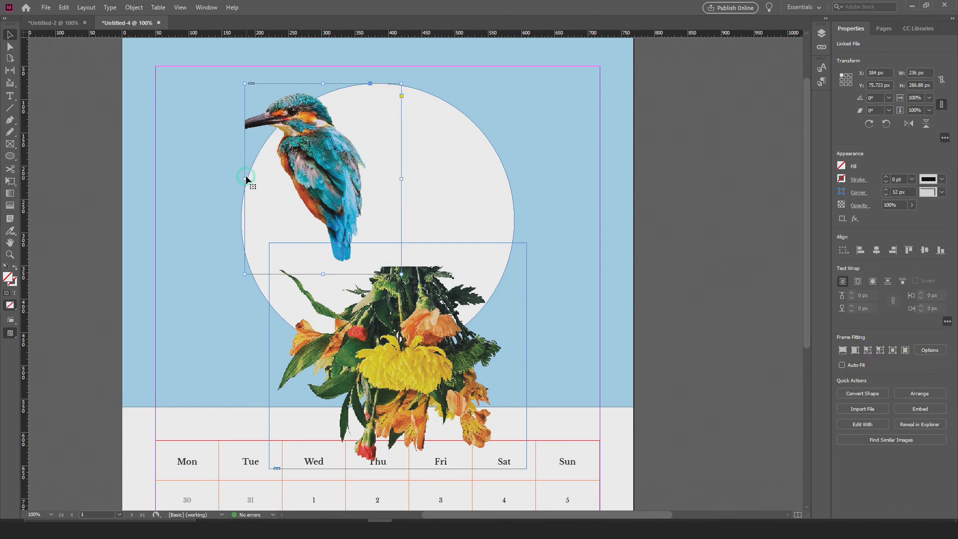
{"action": "left_click_drag", "start_coordinate": [244, 178], "coordinate": [208, 178]}
{"action": "left_click", "coordinate": [665, 204]}
Step: Move the flowers up and left to about X 198, Y 640 px and reduce their frame to about 325 by 285 px
{"action": "left_click", "coordinate": [398, 333]}
{"action": "left_click_drag", "start_coordinate": [419, 349], "coordinate": [403, 339]}
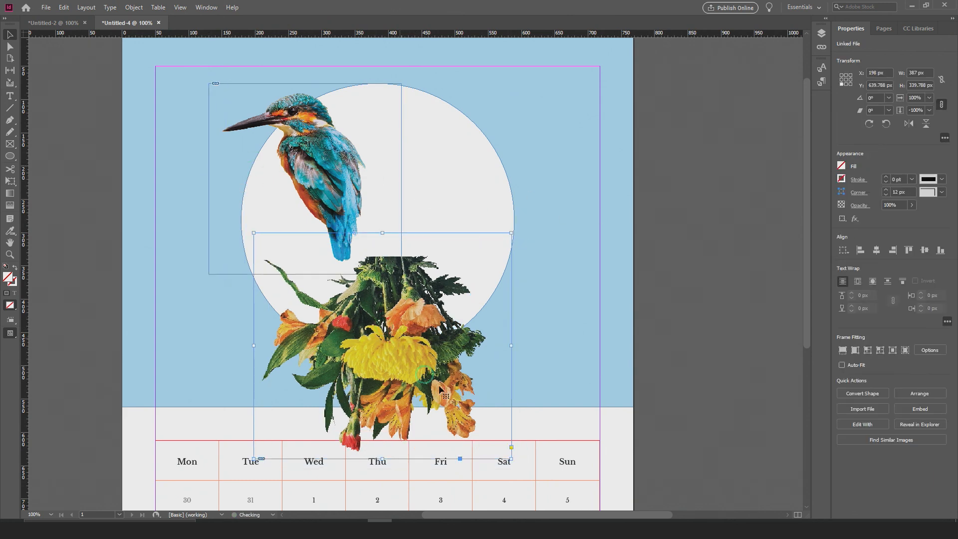
{"action": "left_click_drag", "start_coordinate": [512, 458], "coordinate": [470, 422]}
Step: Scale the flower image inside its frame down to about 21.9%, roughly 336 by 448 px, so the whole bouquet fits
{"action": "left_click", "coordinate": [361, 328]}
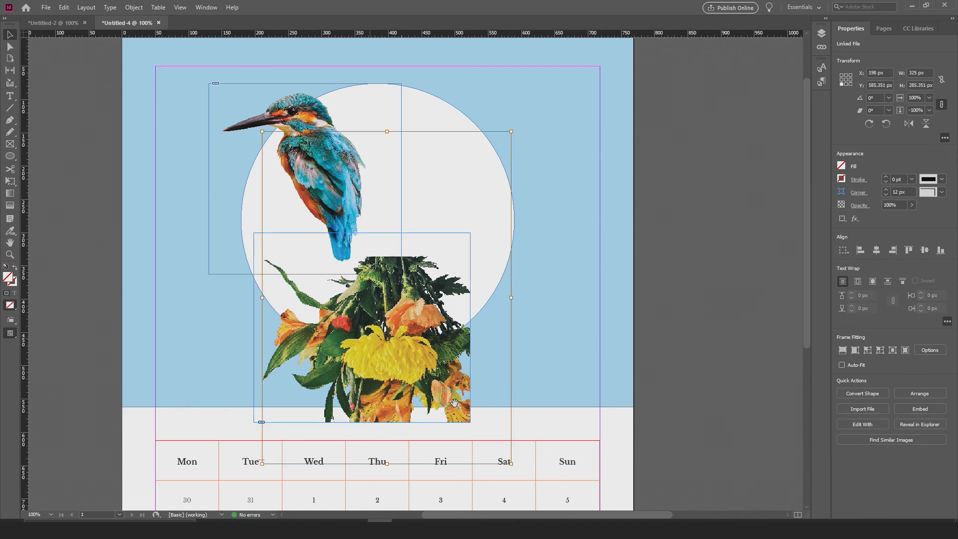
{"action": "left_click_drag", "start_coordinate": [511, 464], "coordinate": [485, 429]}
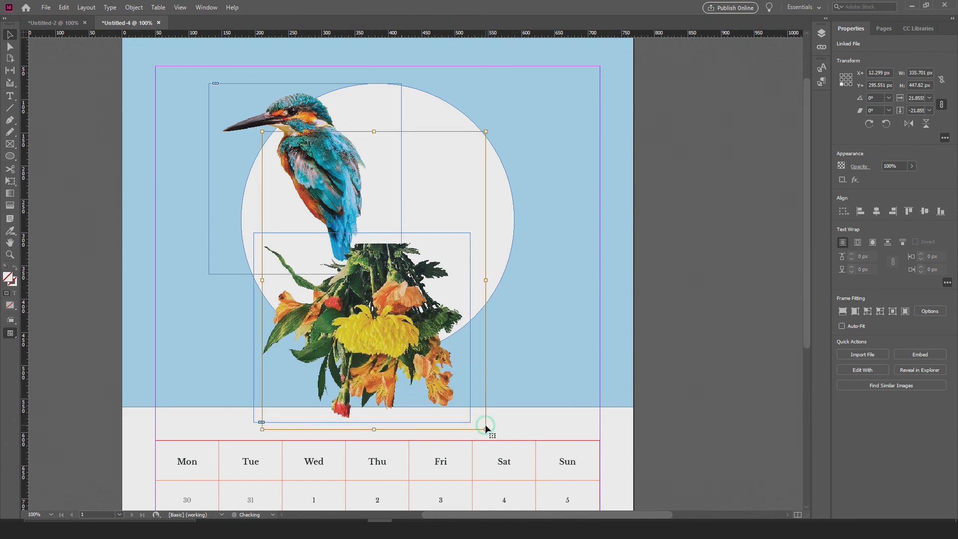
{"action": "left_click", "coordinate": [736, 299]}
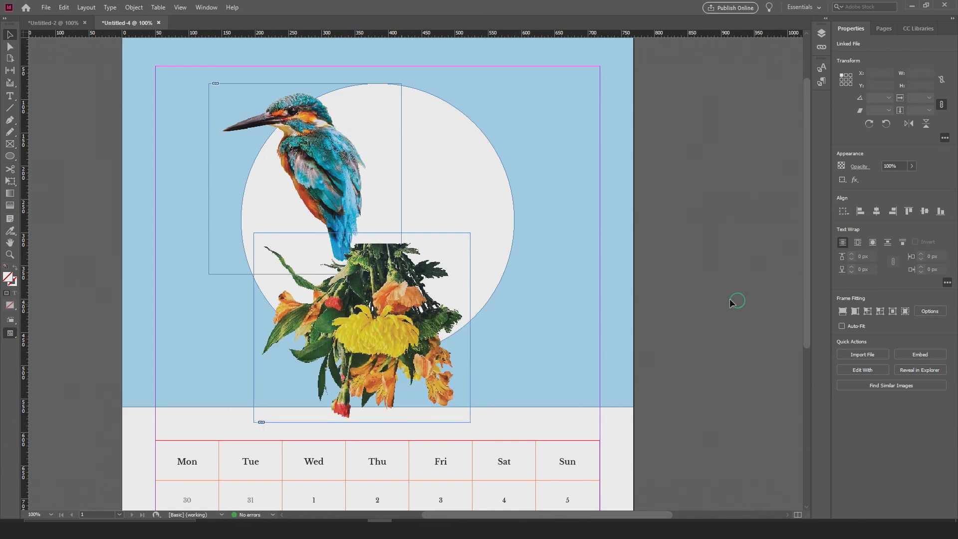
{"action": "left_click", "coordinate": [351, 303]}
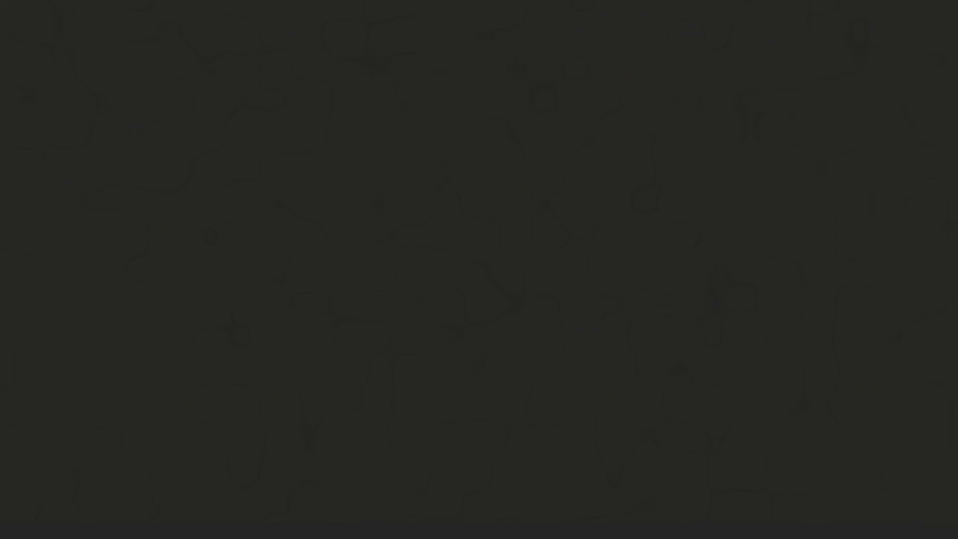